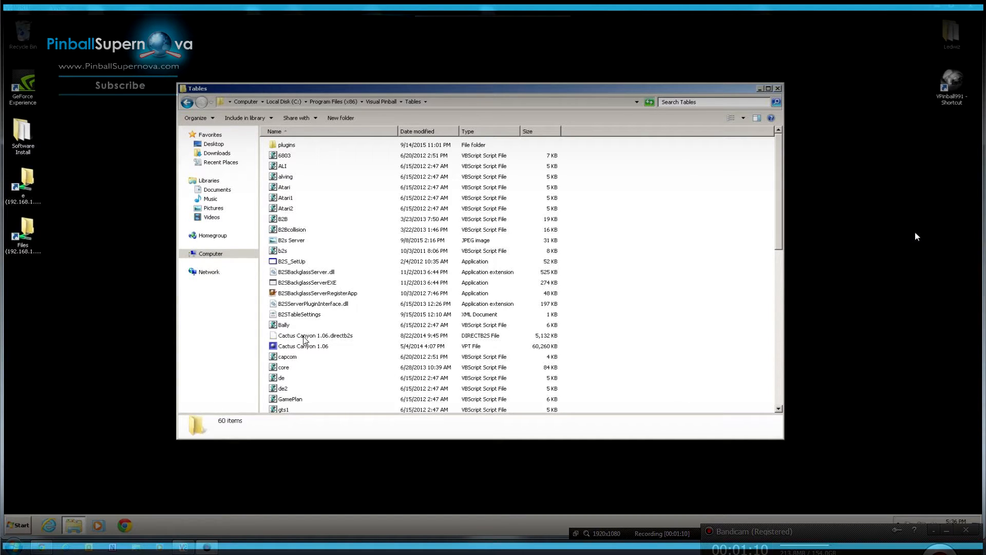
- Switch to the Chrome browser and compare the Cactus Canyon search results on VPForums and VPUniverse
drag(437, 89, 436, 74)
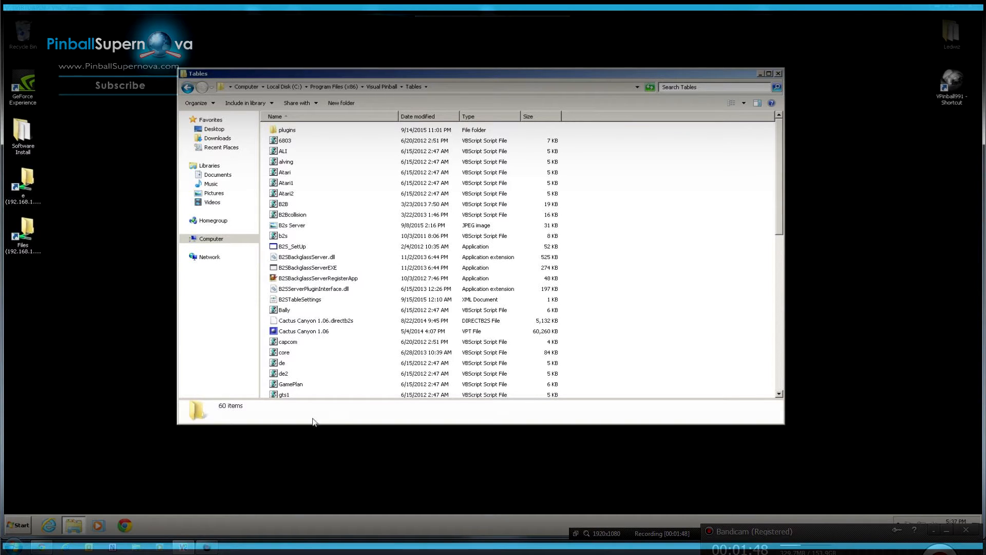
click(43, 547)
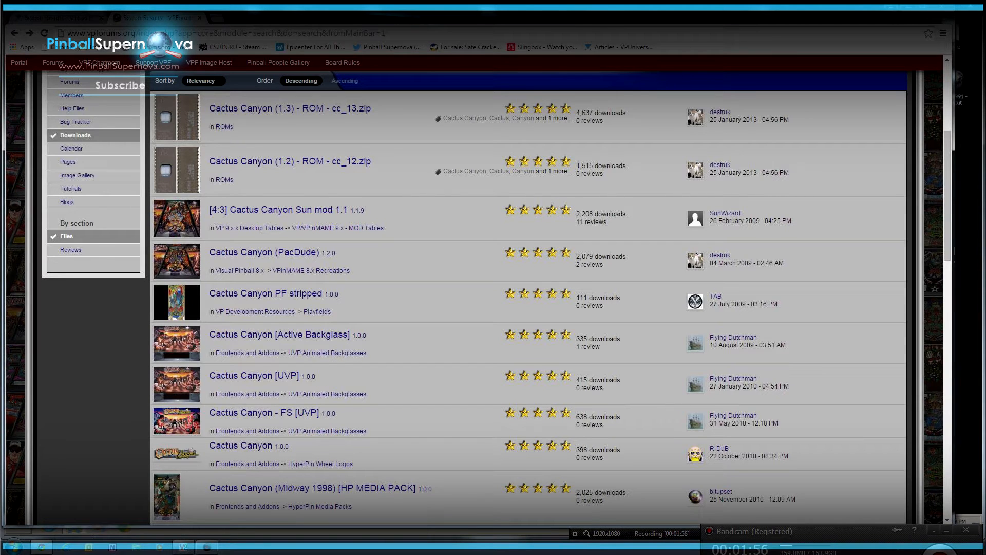
click(72, 19)
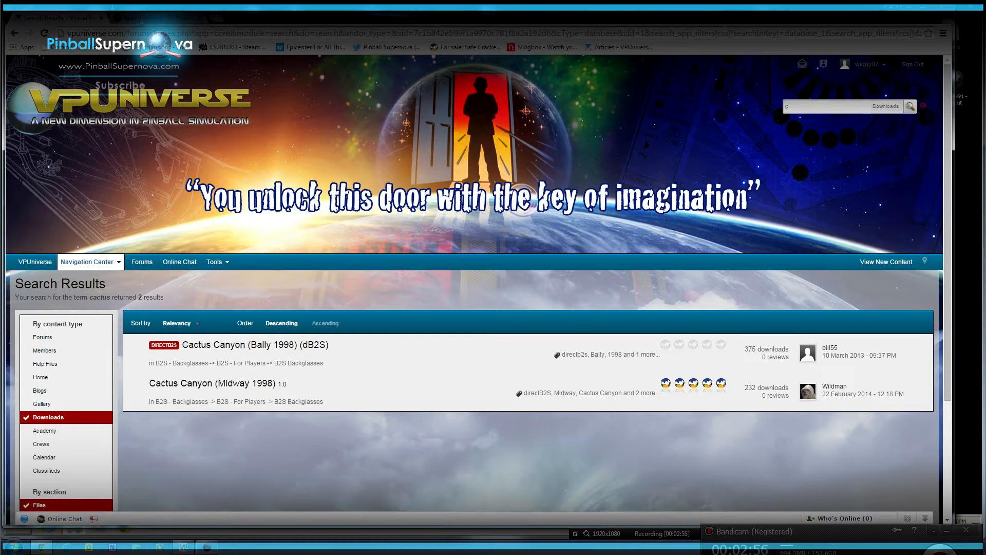
click(139, 20)
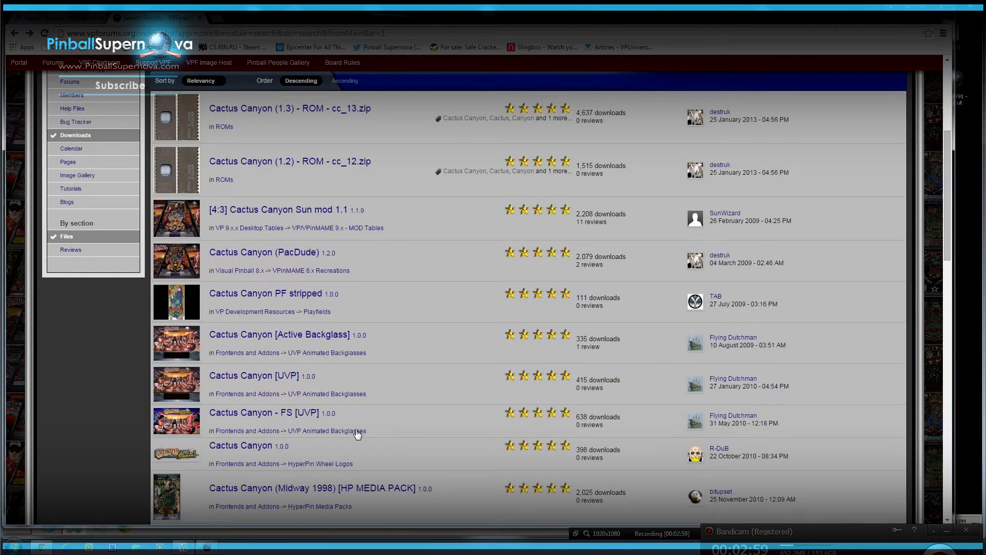
- Open the VPForums category covering all Visual Pinball cabinet tables
scroll(380, 435, up, 5)
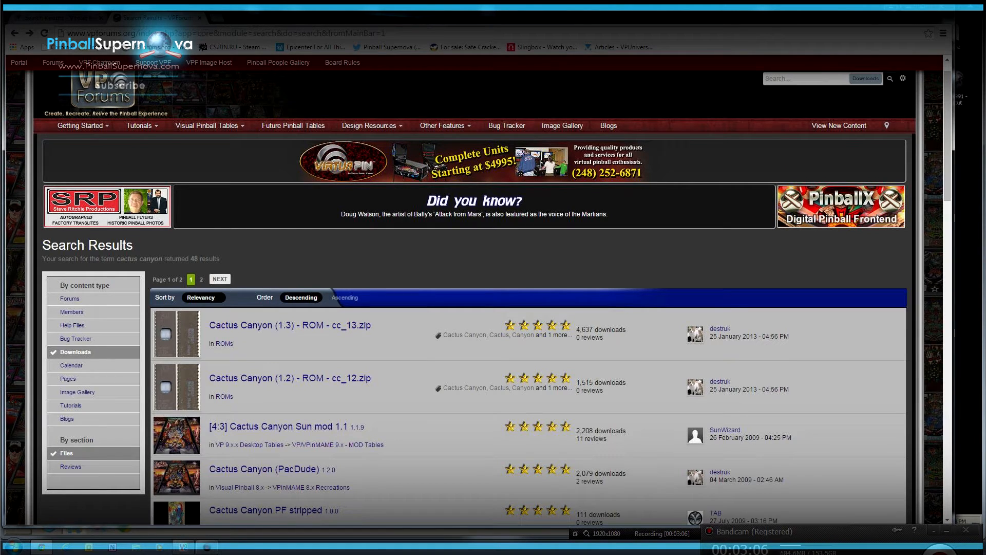
click(206, 128)
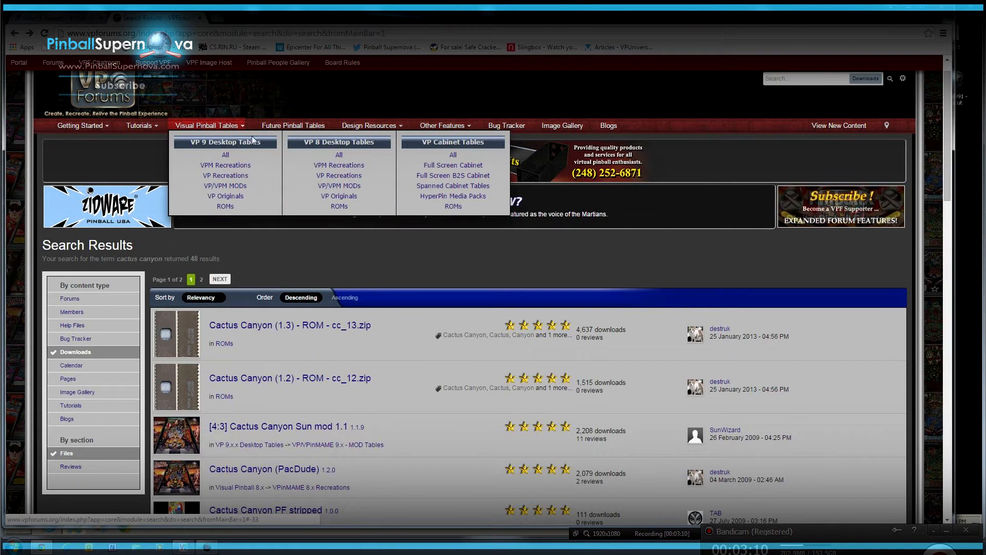
click(452, 155)
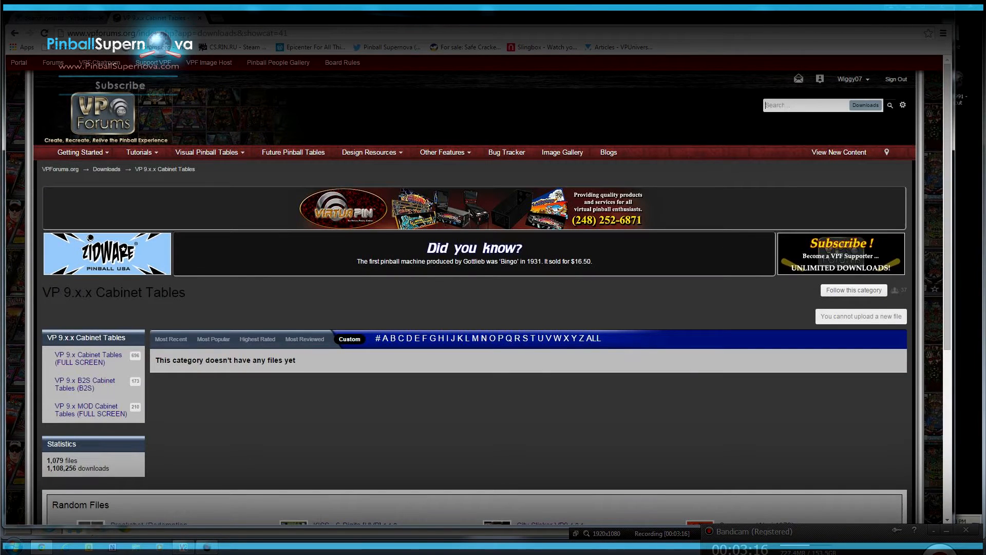
- Search the VPForums downloads for "cactus canyon"
text(ca)
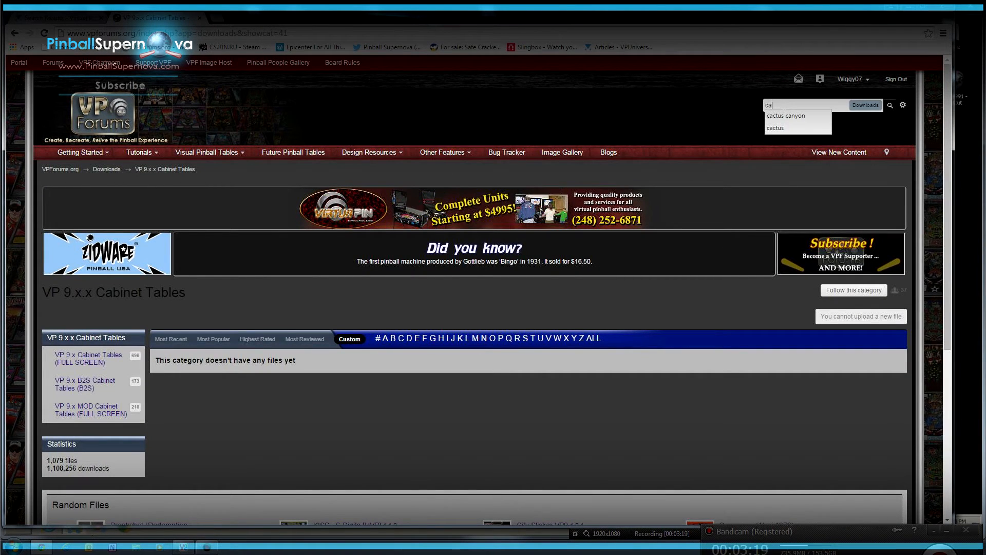
click(785, 115)
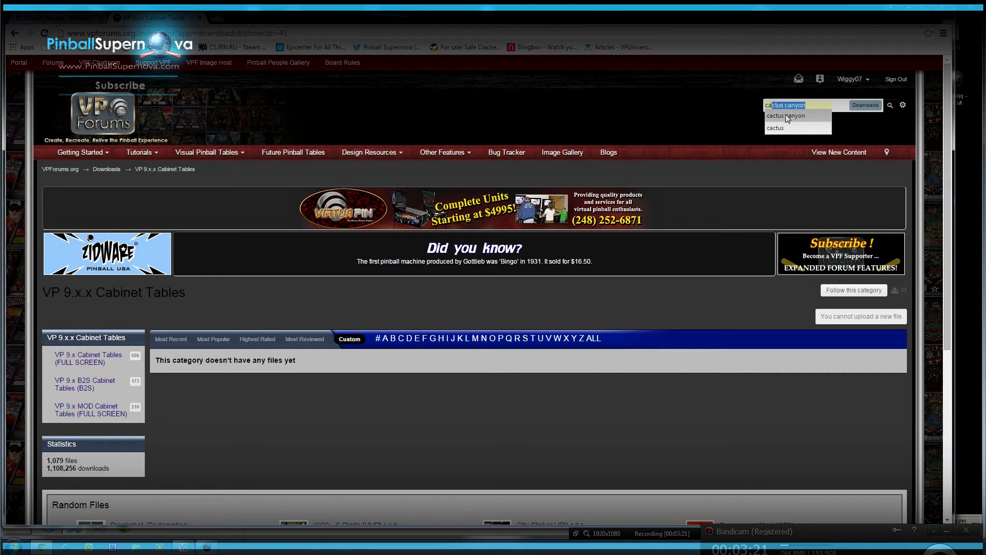
click(868, 105)
click(888, 105)
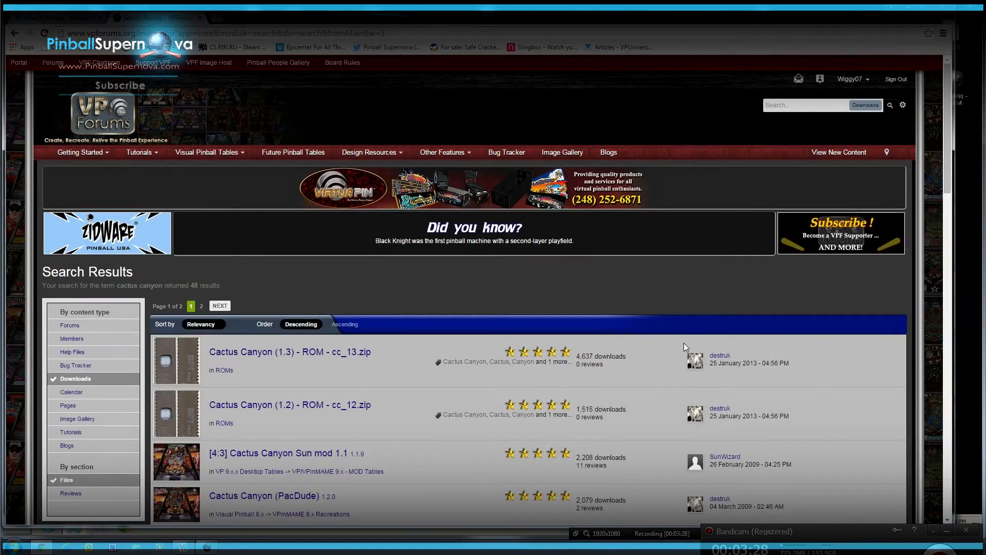
- Examine the Cactus Canyon search results for the ROM files and the full-screen cabinet table versions
scroll(683, 343, down, 4)
scroll(685, 359, down, 3)
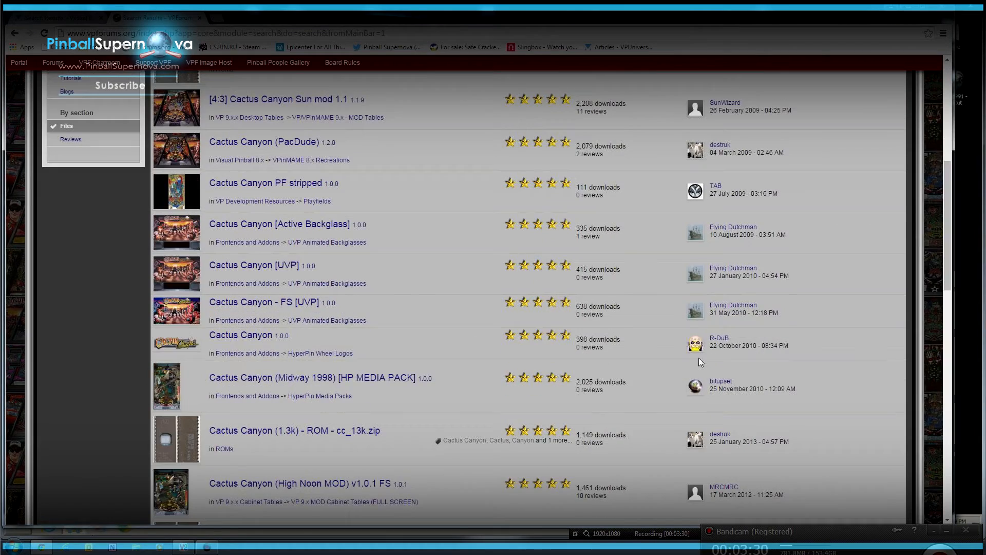
scroll(701, 362, up, 3)
scroll(706, 365, up, 3)
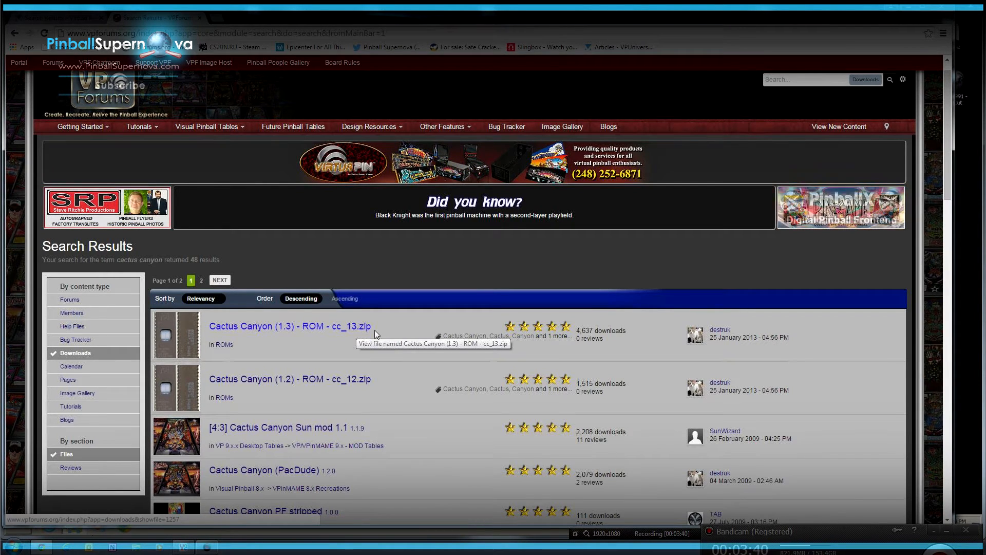
scroll(374, 331, down, 1)
scroll(374, 331, down, 8)
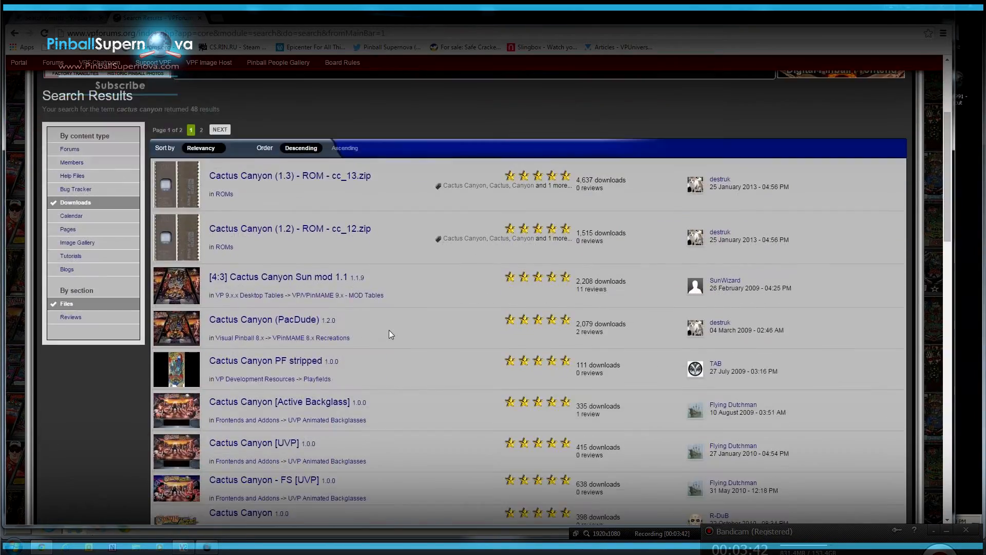
scroll(389, 329, down, 1)
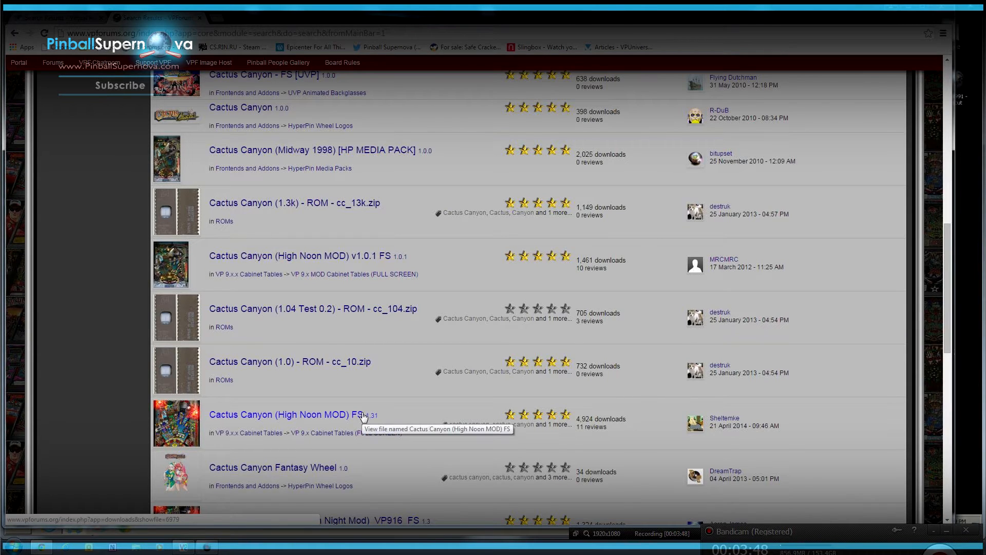
scroll(362, 413, down, 1)
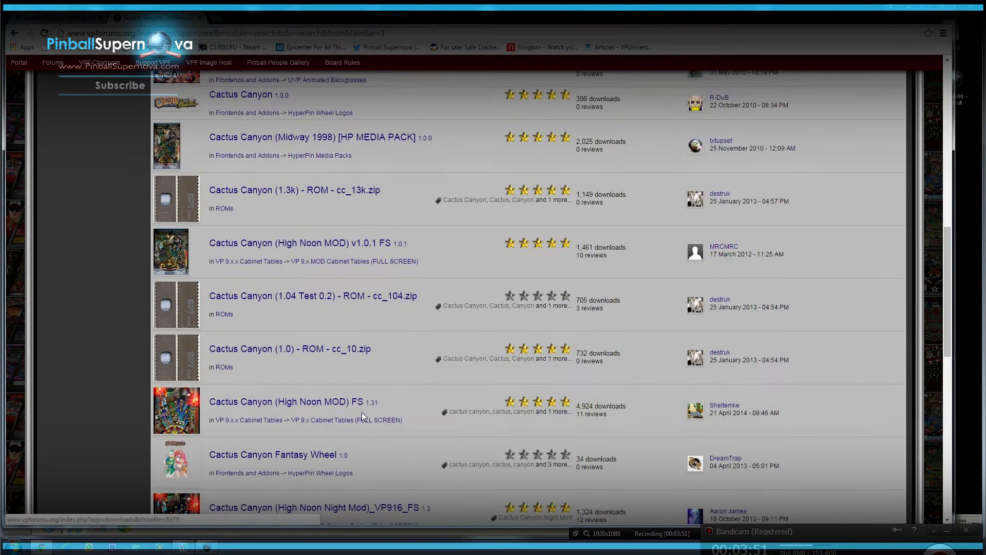
scroll(332, 414, down, 3)
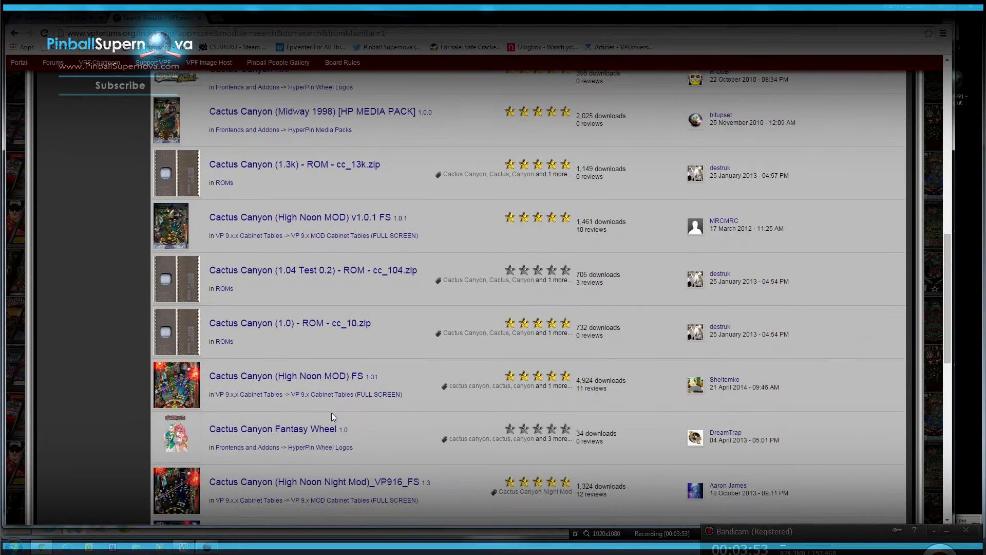
scroll(332, 413, down, 2)
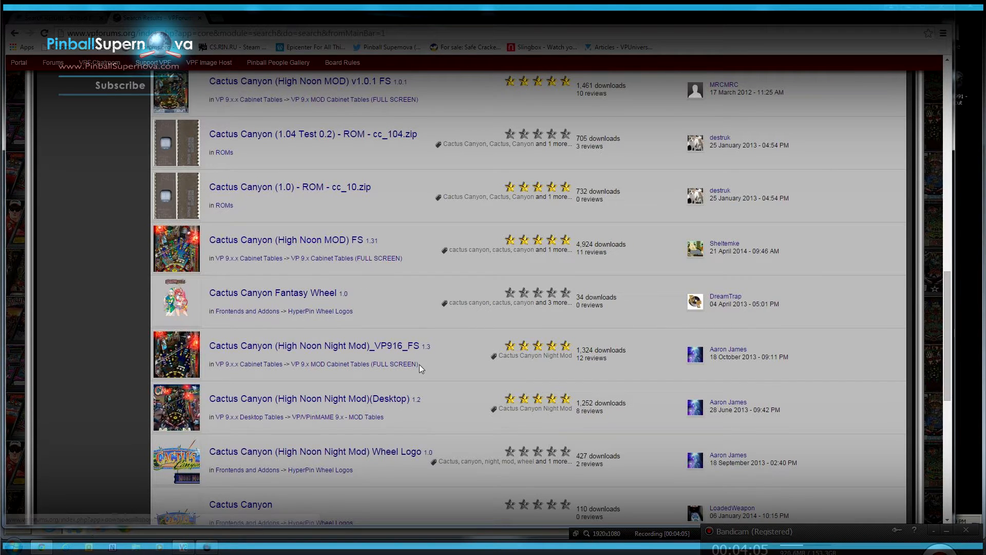
scroll(436, 429, down, 1)
scroll(436, 429, down, 2)
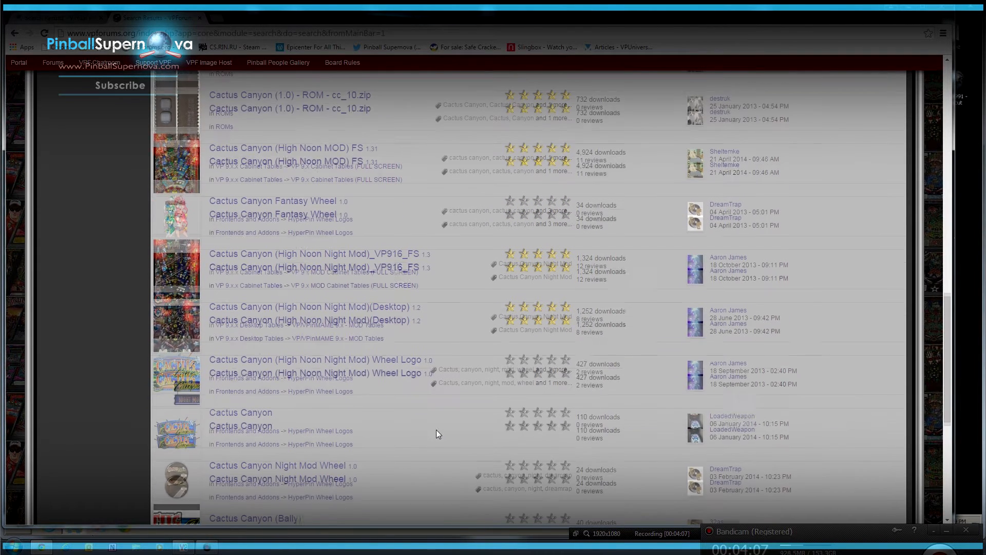
scroll(436, 433, down, 1)
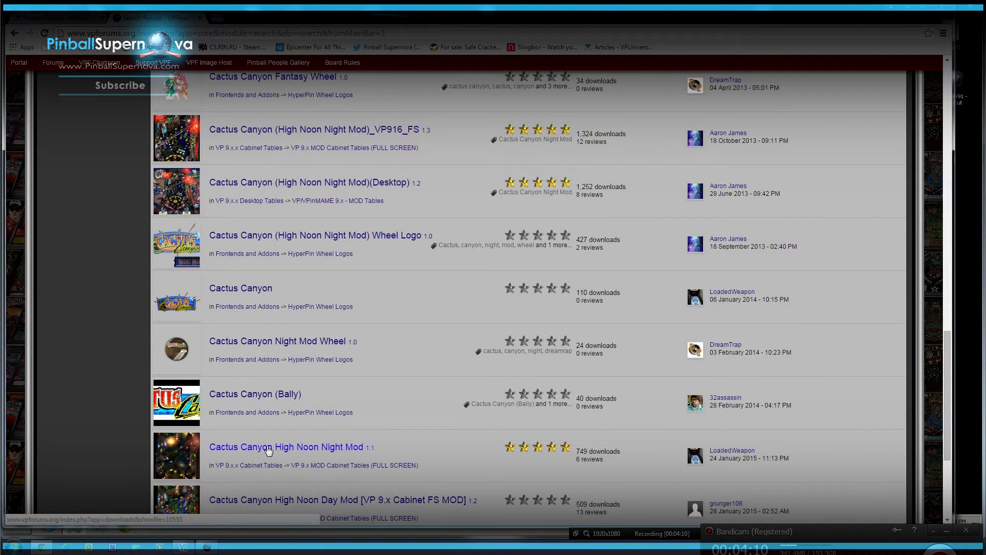
scroll(436, 495, down, 3)
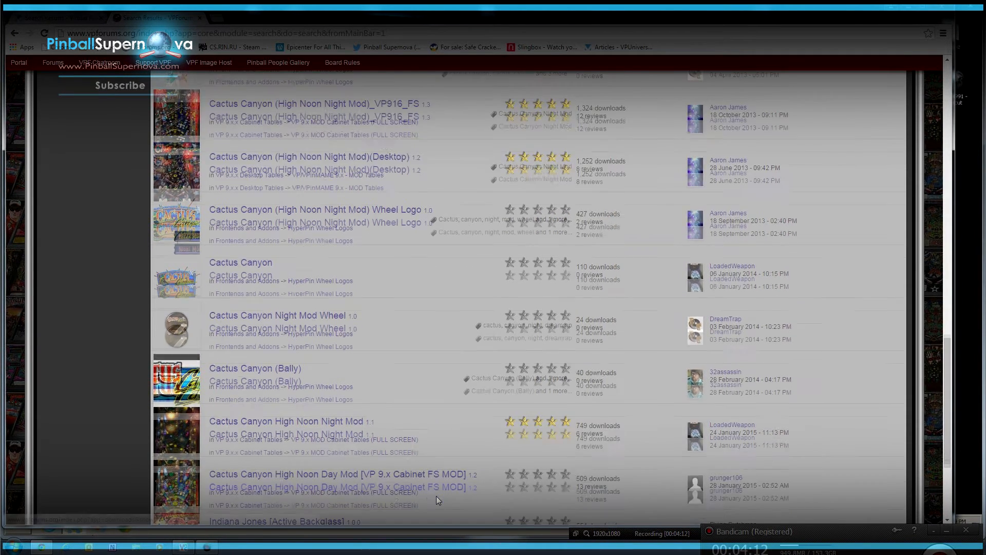
scroll(434, 492, up, 3)
scroll(318, 486, up, 12)
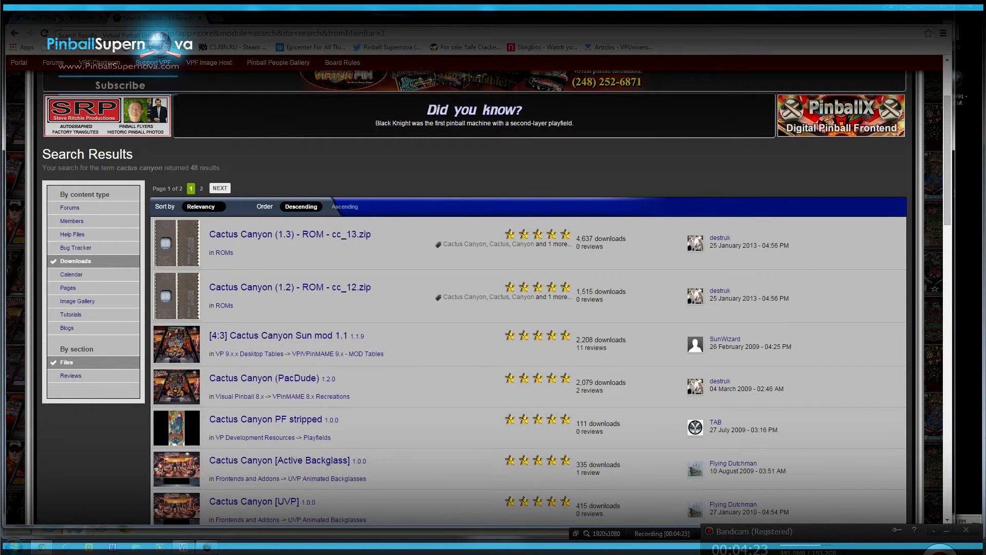
- Examine the backglass and media pack entries in the VPForums results, and view the Cactus Canyon backglasses on VPUniverse
scroll(272, 410, down, 5)
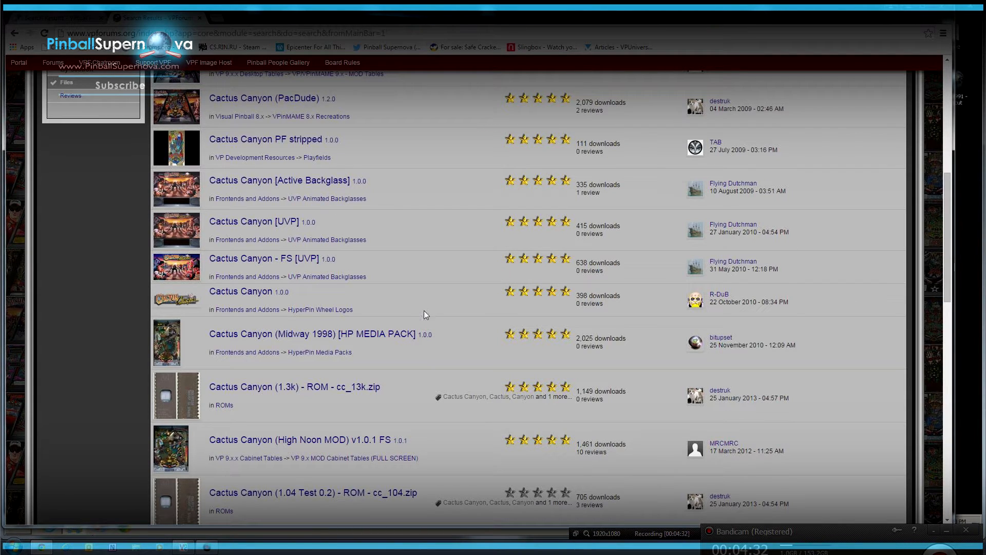
scroll(429, 310, up, 2)
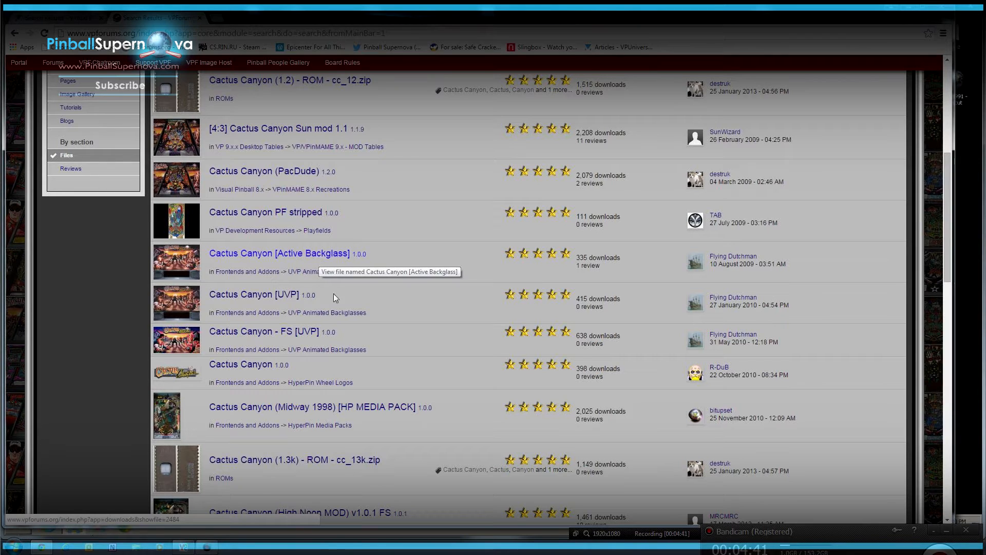
scroll(374, 303, down, 3)
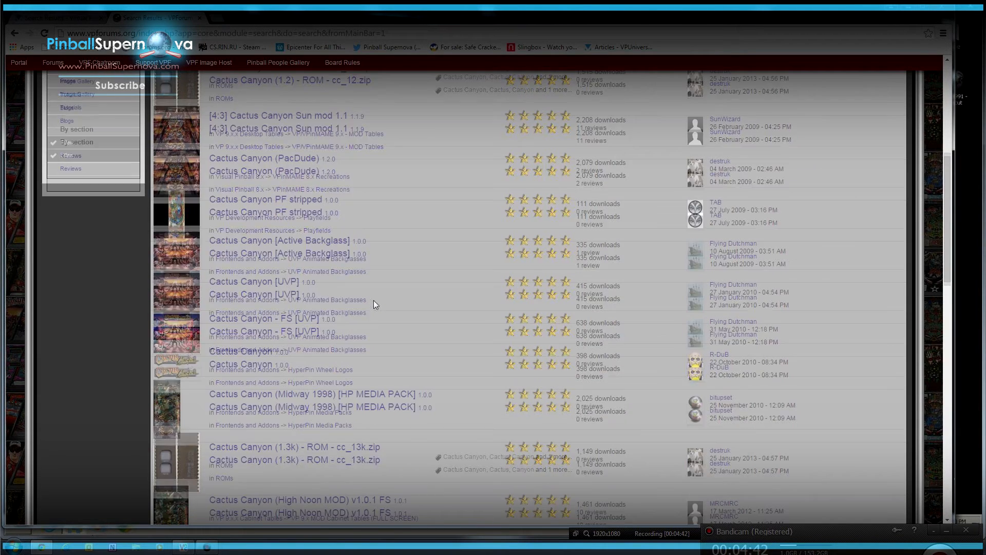
scroll(370, 301, down, 1)
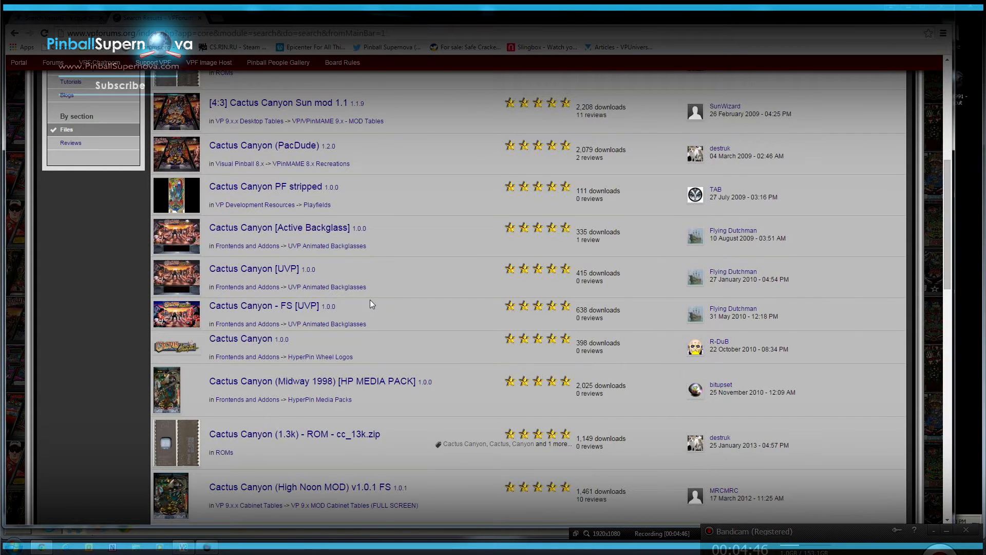
scroll(372, 304, down, 2)
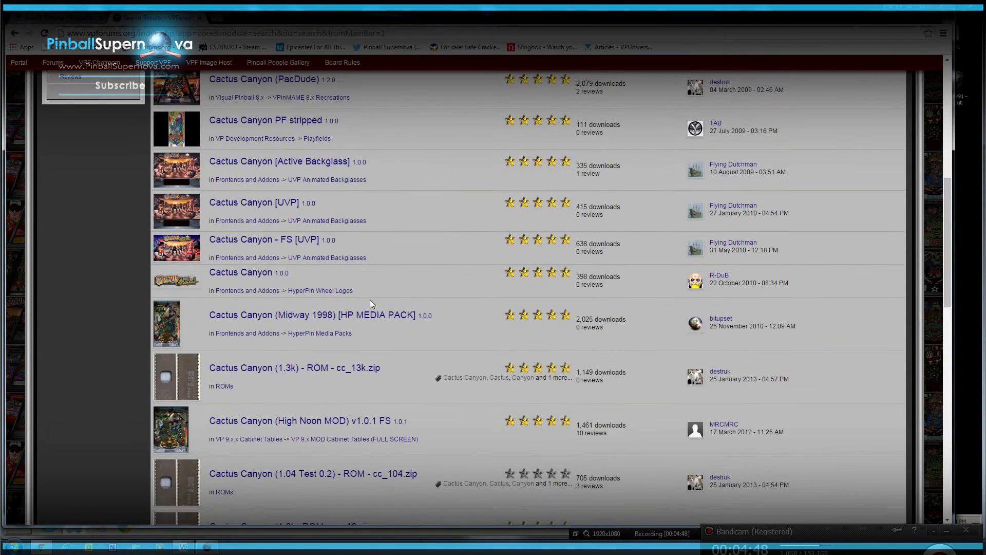
scroll(372, 304, up, 4)
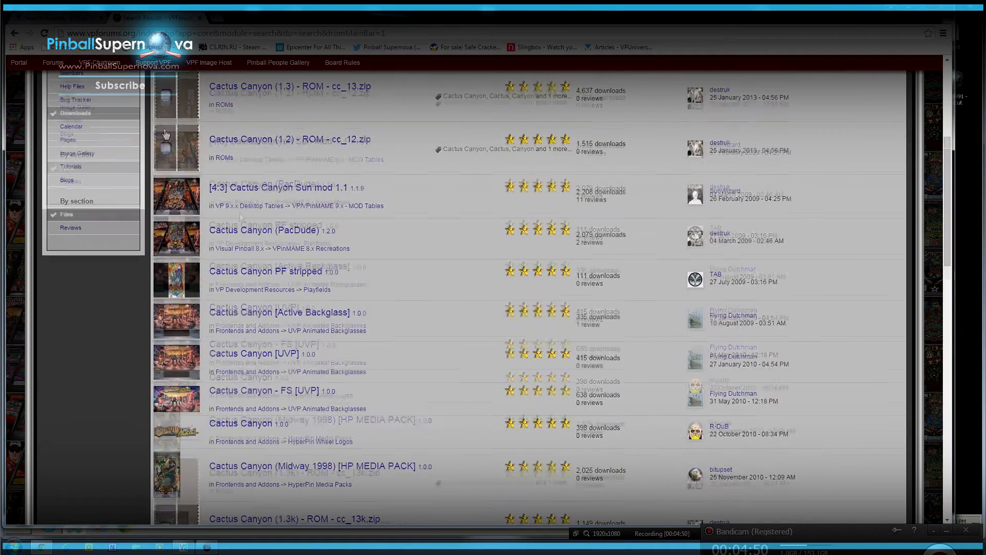
click(65, 19)
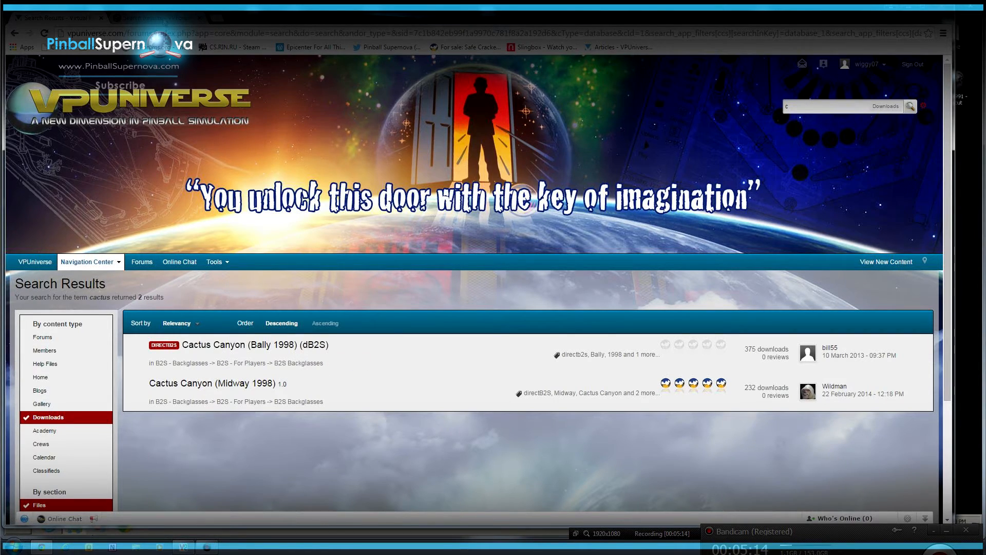
- Move the browser out of the way and look through the files in Visual Pinball's Tables folder
drag(248, 22, 517, 417)
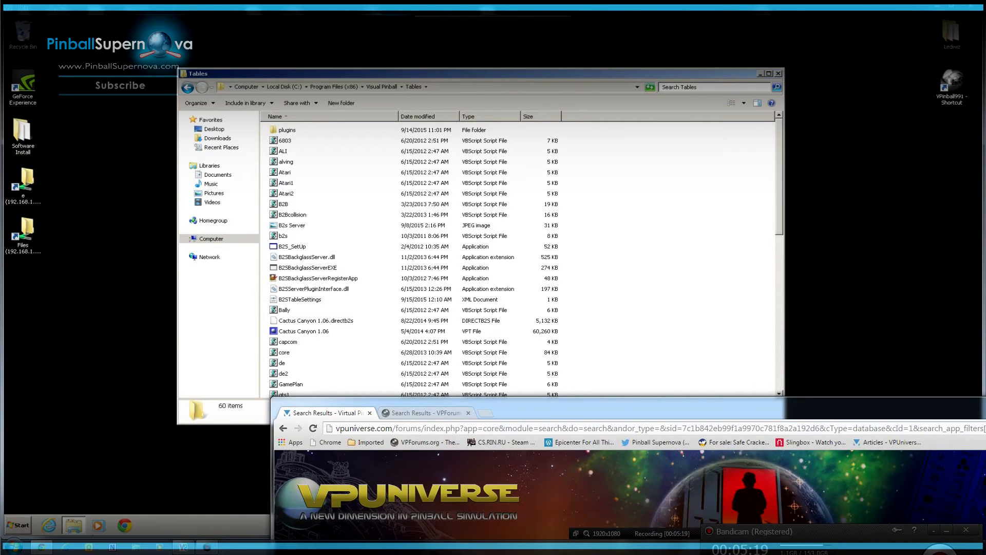
click(616, 286)
drag(523, 75, 509, 68)
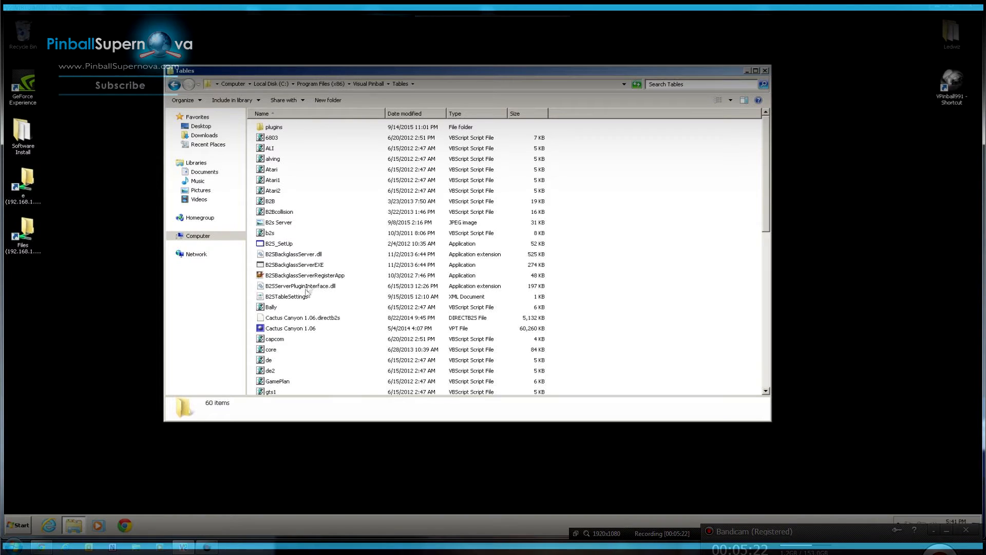
scroll(338, 325, down, 3)
scroll(337, 323, up, 3)
- Go from the Tables folder to the roms folder inside Visual Pinball's VPinMame folder
click(175, 85)
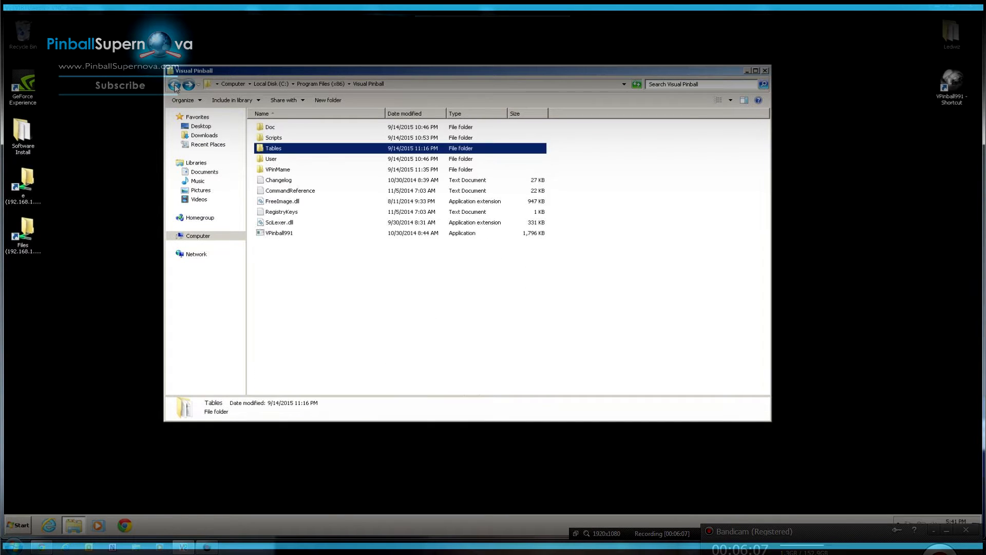
double_click(279, 170)
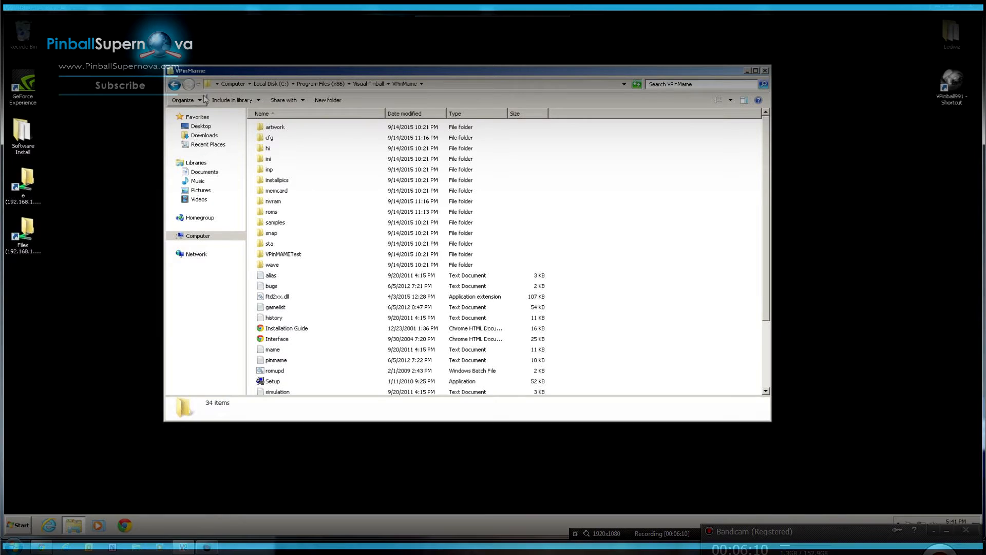
click(174, 84)
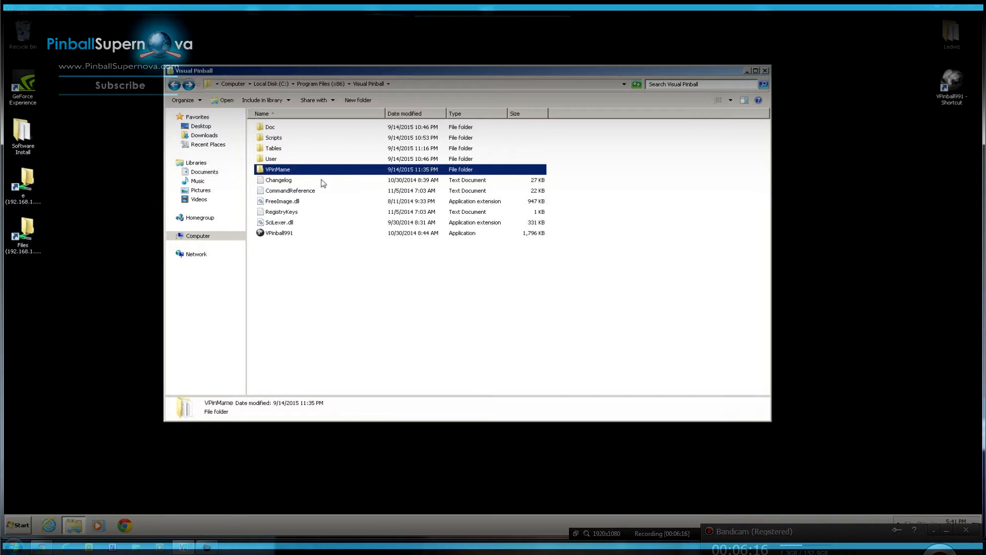
double_click(287, 172)
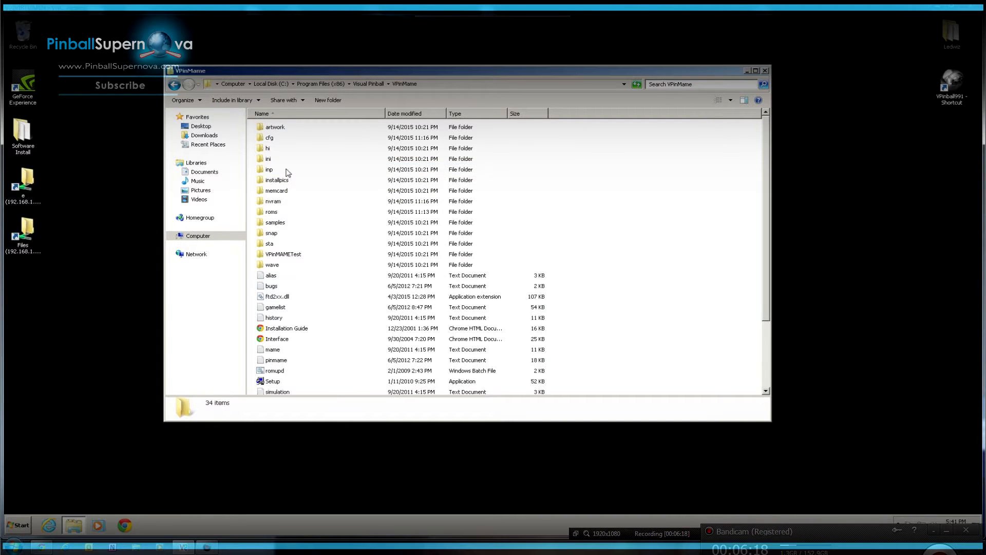
double_click(274, 212)
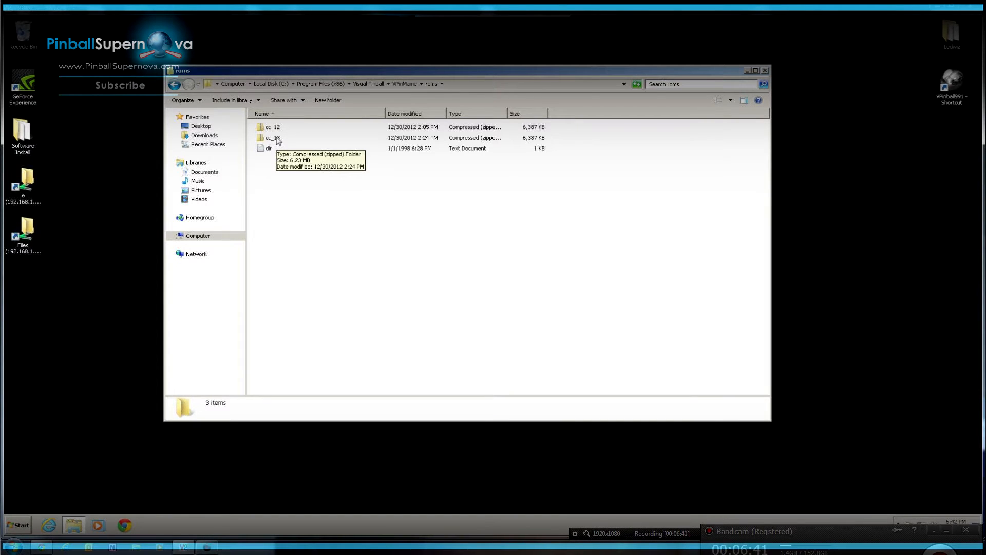
- Return from the roms folder to Visual Pinball's Tables folder and select the Cactus Canyon 1.06 table file
click(178, 87)
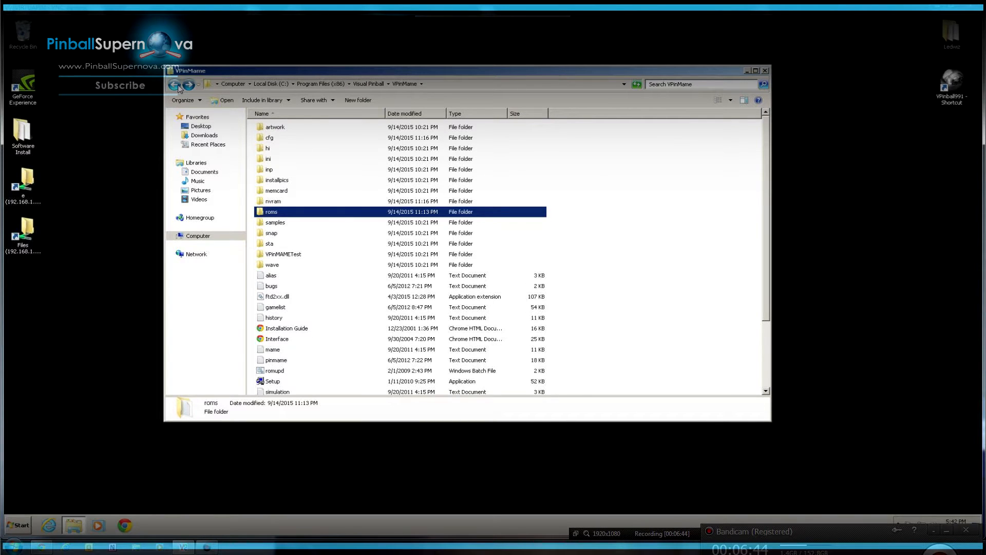
click(178, 88)
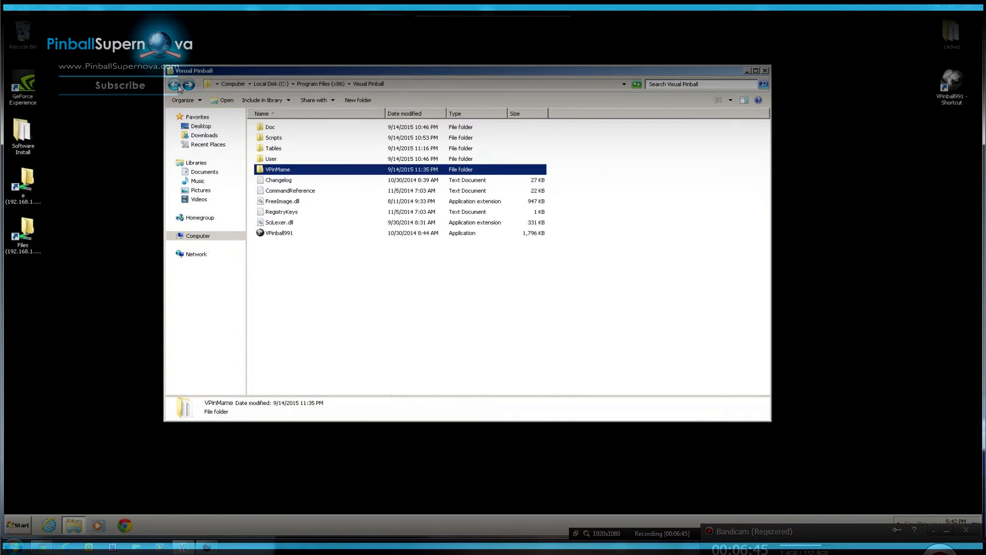
double_click(274, 149)
click(312, 329)
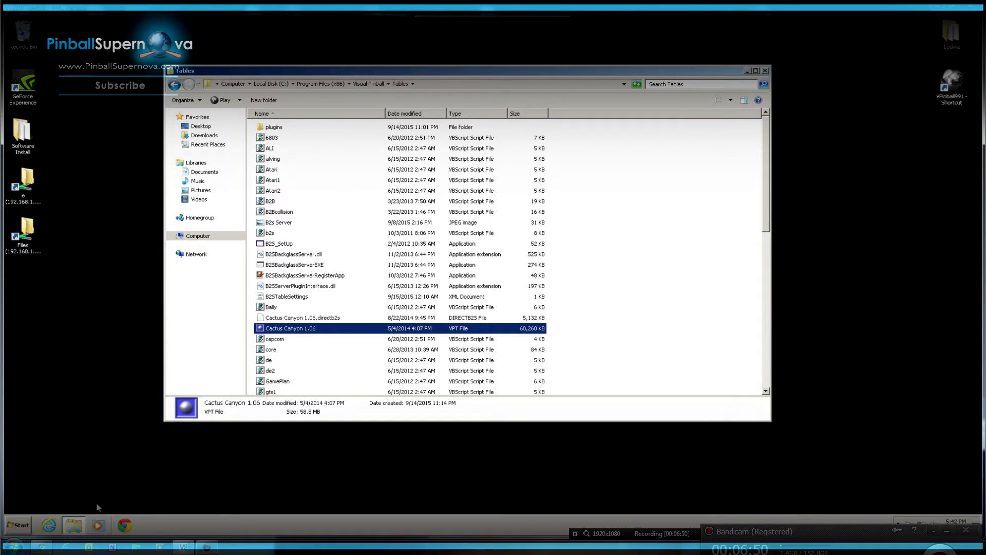
- Start Visual Pinball, open the Cactus Canyon 1.06 table, and enlarge and reposition the editor window
click(20, 525)
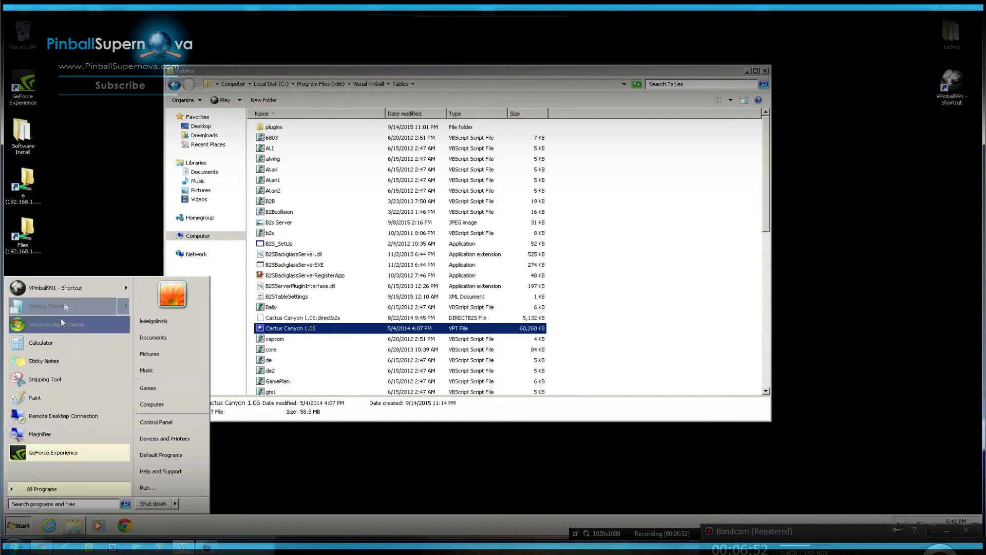
click(66, 288)
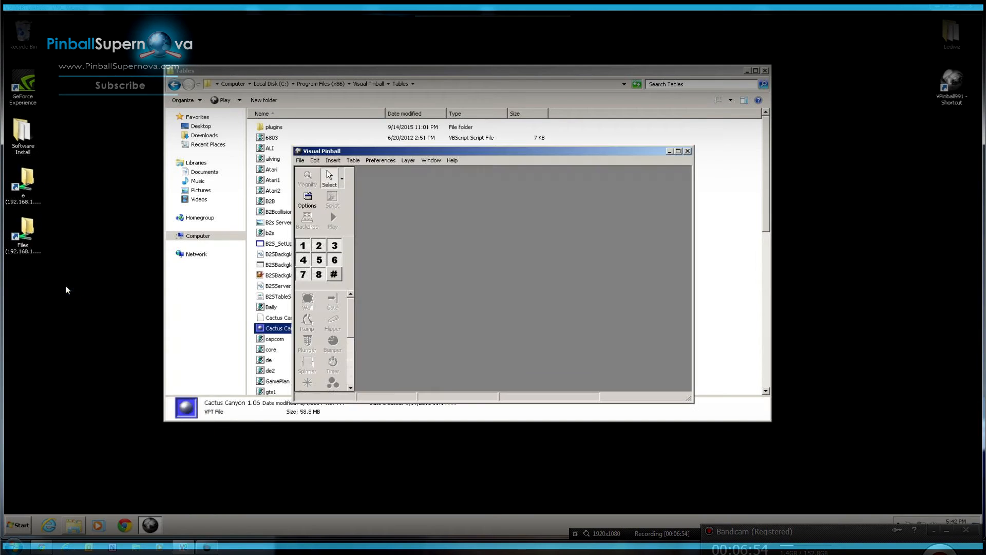
click(301, 161)
click(311, 178)
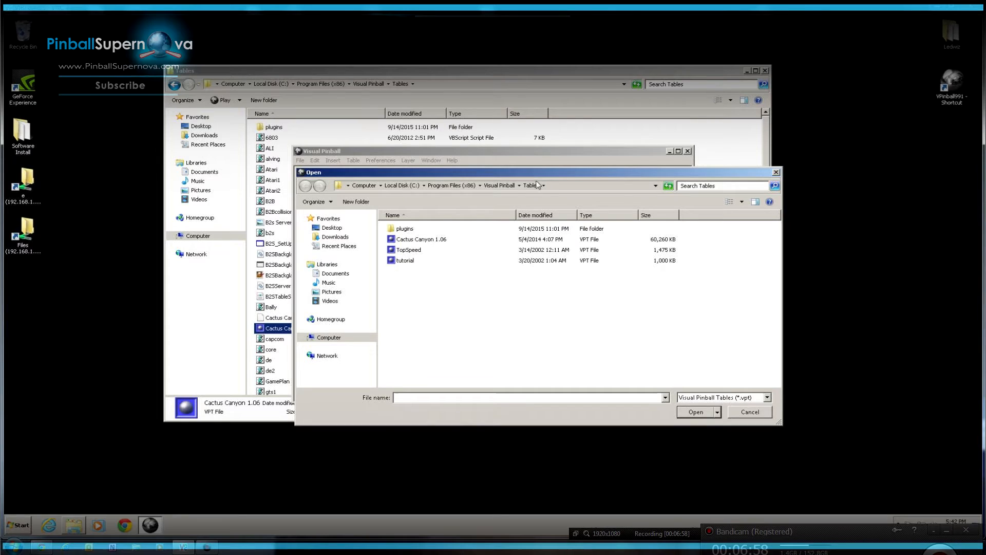
double_click(417, 239)
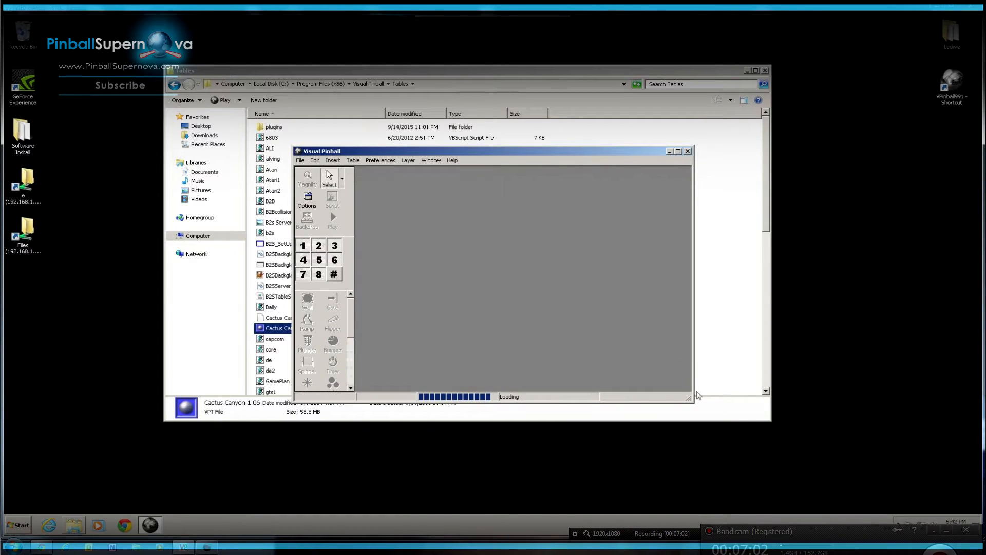
drag(689, 399, 743, 443)
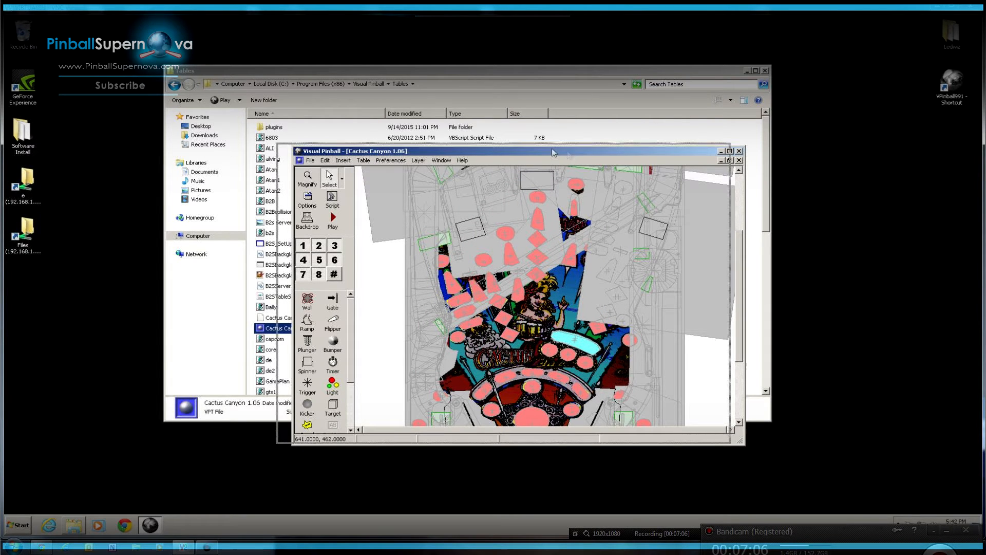
drag(570, 151, 501, 127)
- Look at the Play command for the table and check the Cactus Canyon table and backglass file names in the Tables folder
click(292, 138)
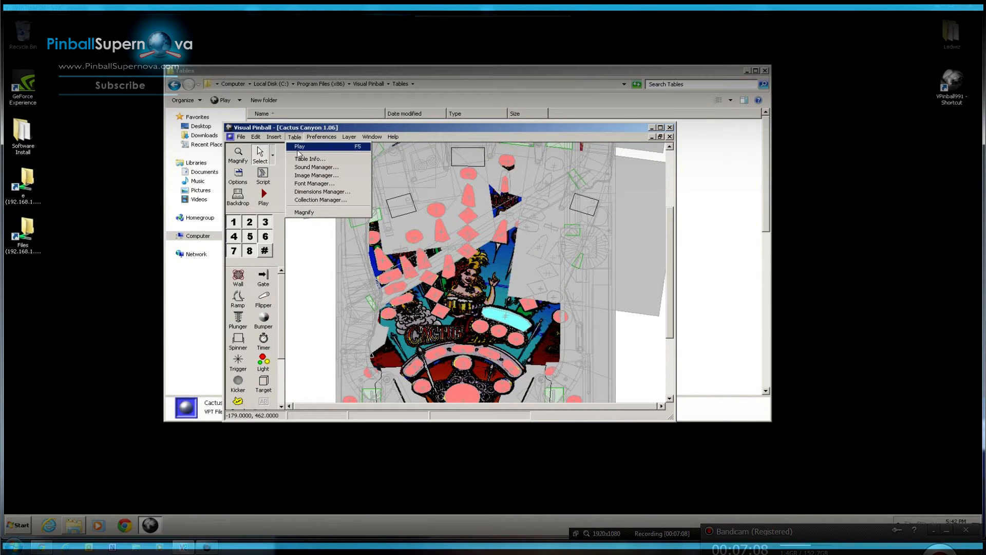
click(345, 128)
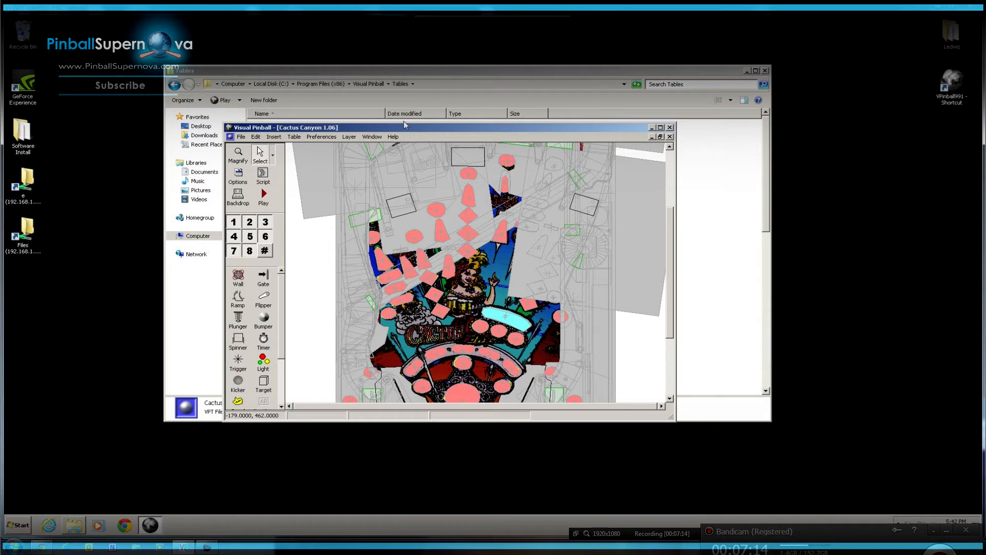
drag(407, 128, 619, 256)
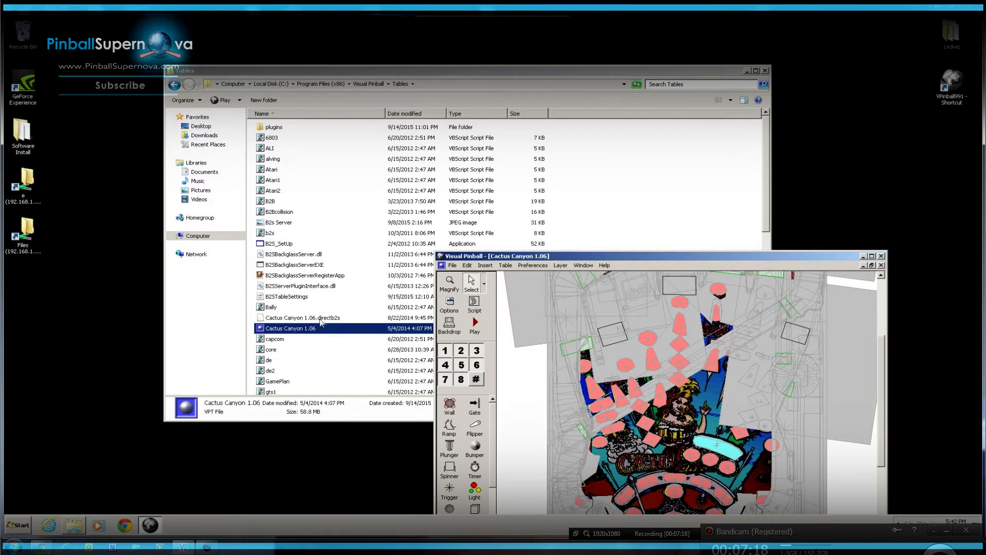
drag(559, 256, 388, 164)
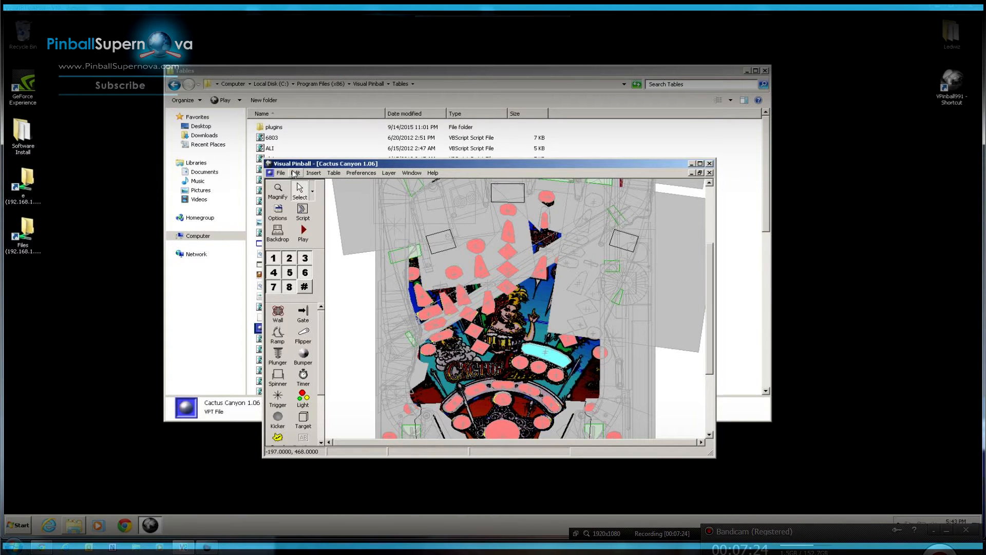
- Open the Cactus Canyon table's script and place its window where the code is readable
click(296, 173)
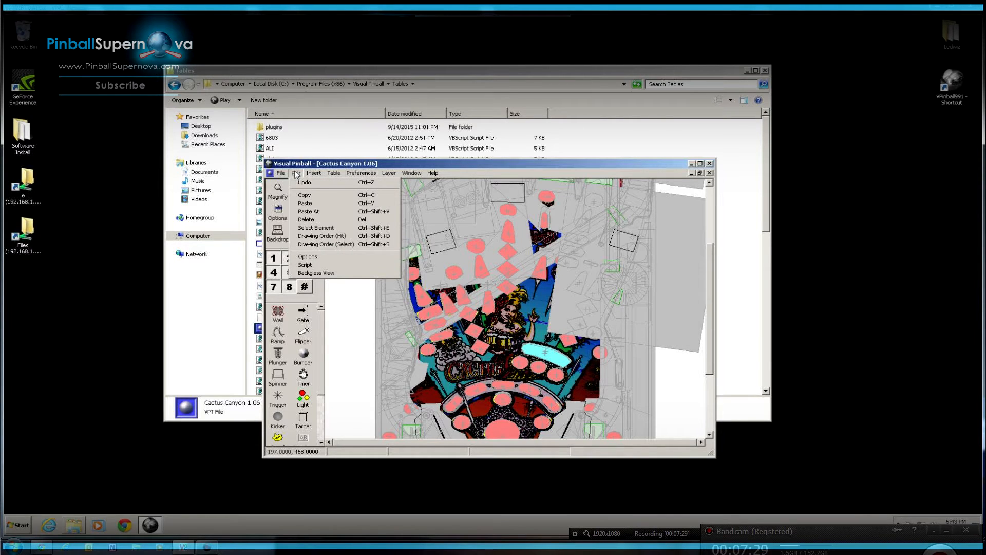
click(308, 265)
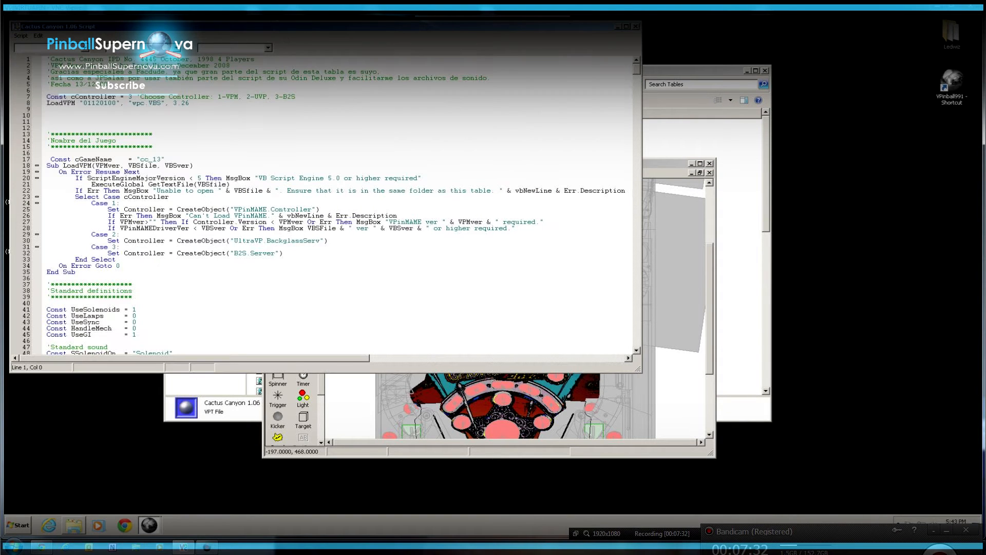
drag(281, 36, 432, 69)
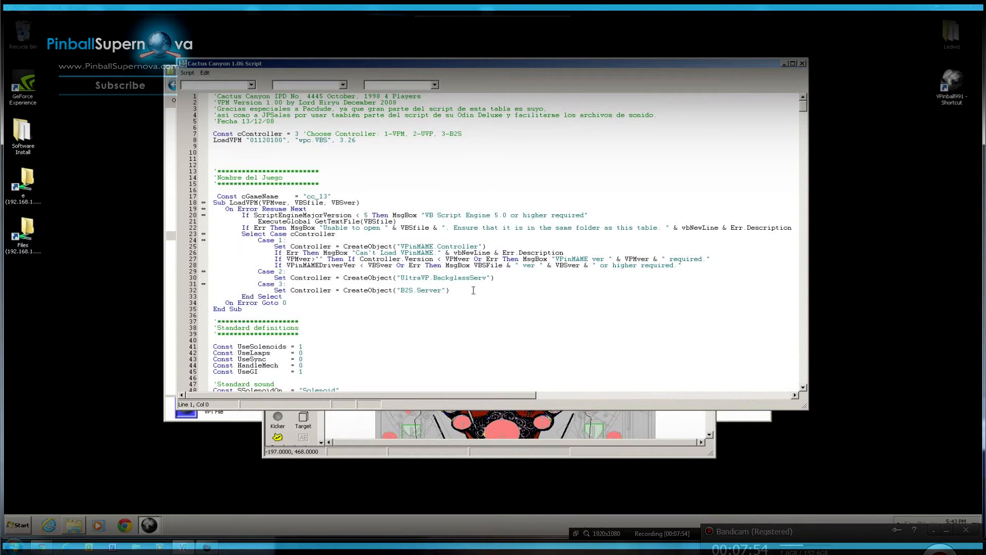
- Examine the script line that creates the B2S.Server controller and the cController constant line
drag(486, 290, 258, 291)
click(311, 309)
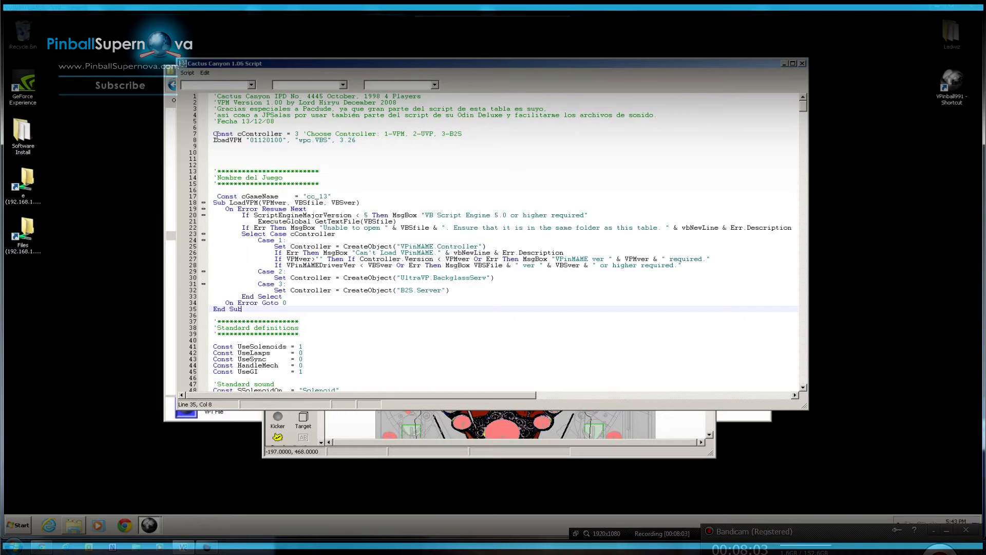
drag(212, 134, 471, 138)
click(337, 150)
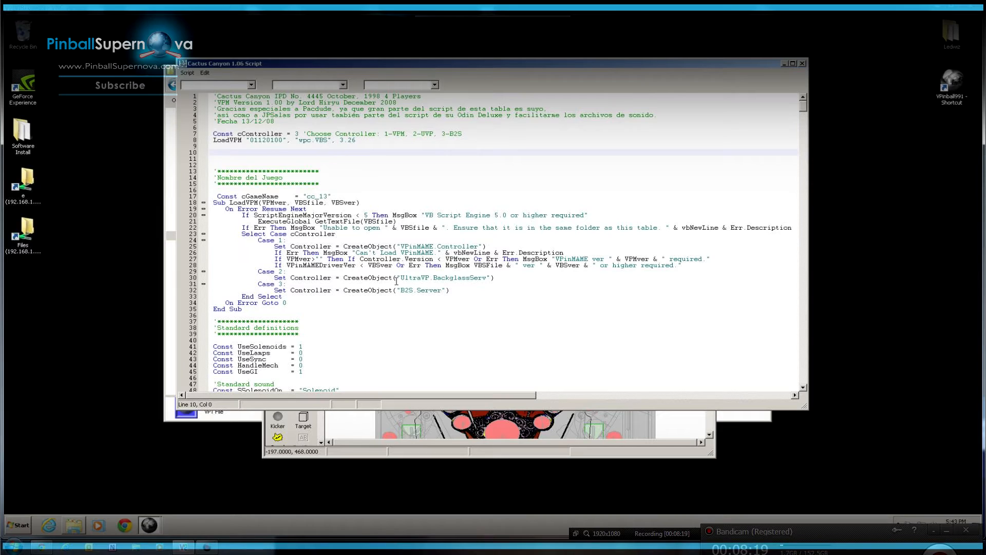
- Compare the UltraVP.BackglassServ and B2S.Server cases with the B2S option in the controller comment
drag(399, 278, 486, 278)
click(442, 197)
drag(444, 133, 462, 133)
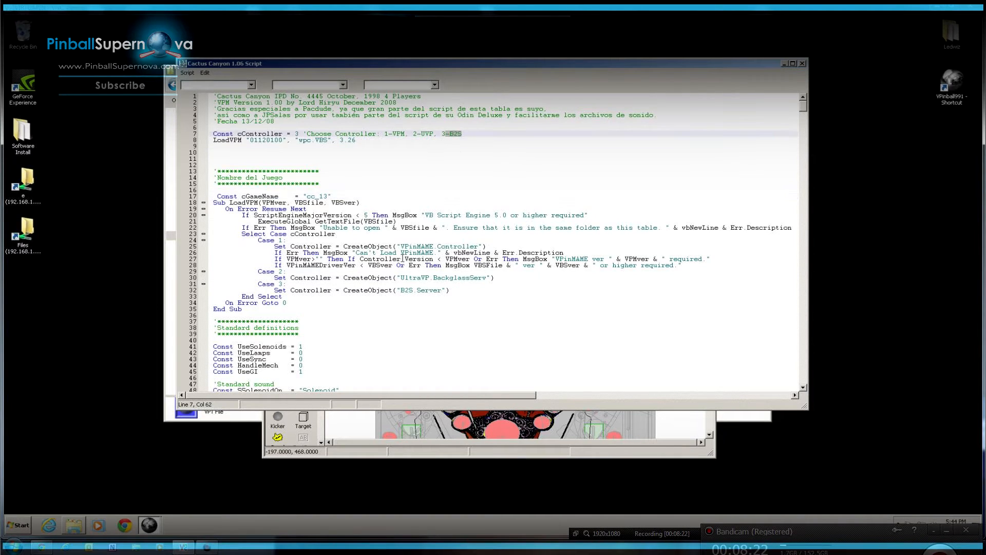
drag(400, 290, 443, 290)
click(425, 163)
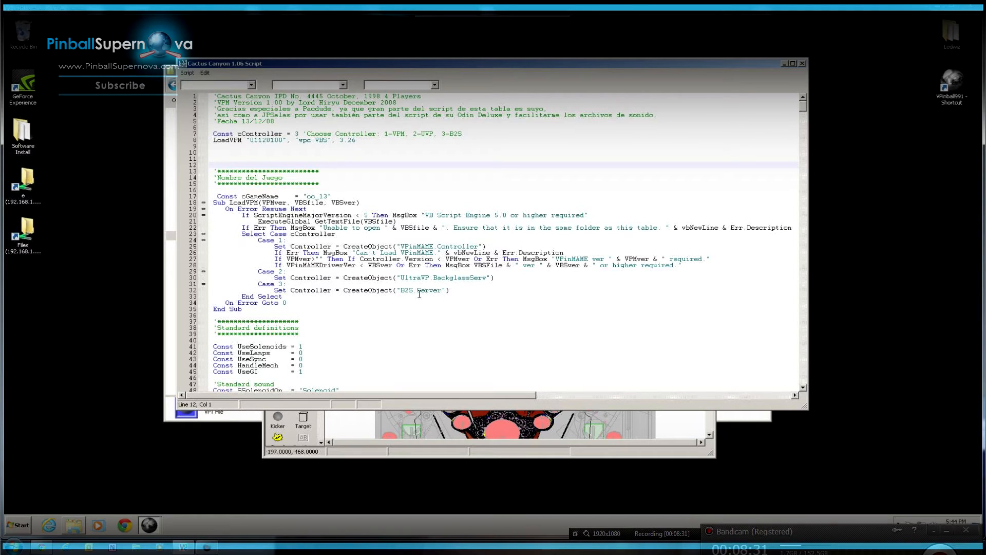
drag(444, 290, 401, 290)
click(406, 302)
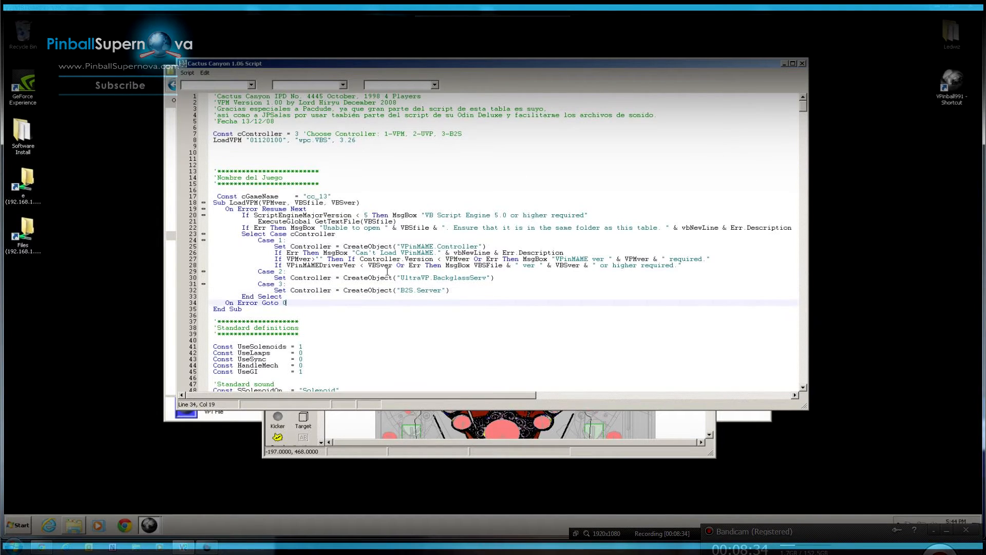
- Check the number assigned to cController and the ROM name assigned to cGameName in the script
double_click(297, 134)
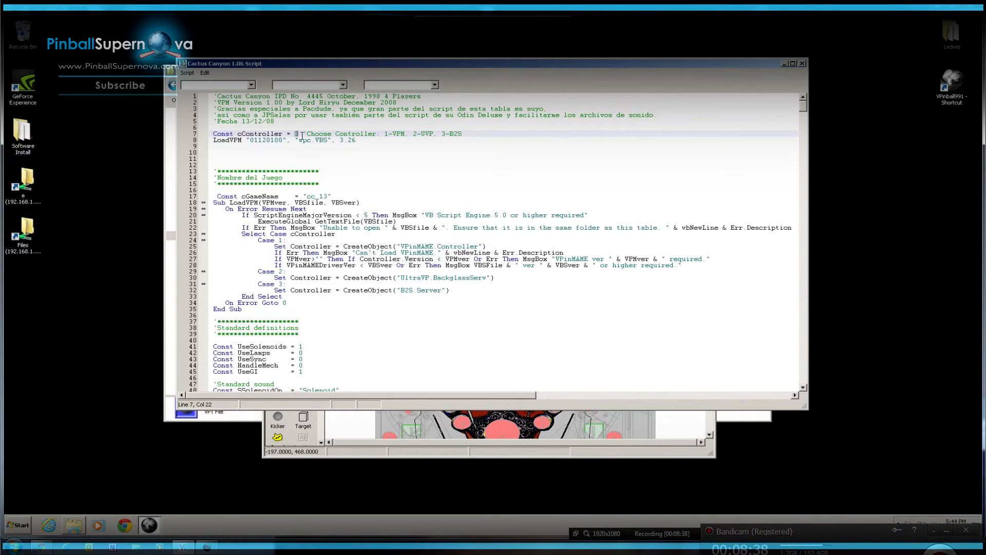
drag(300, 133, 295, 133)
drag(307, 196, 321, 195)
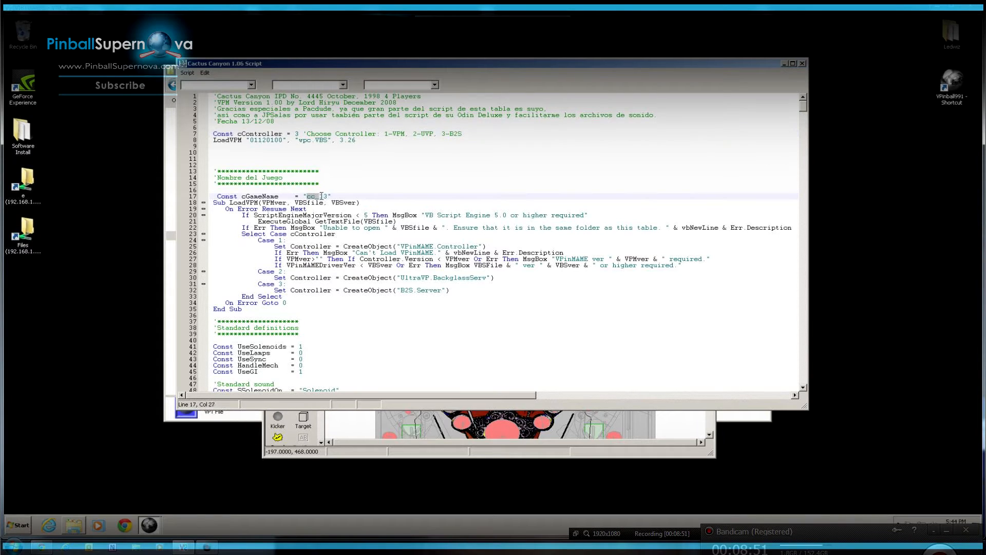
click(402, 312)
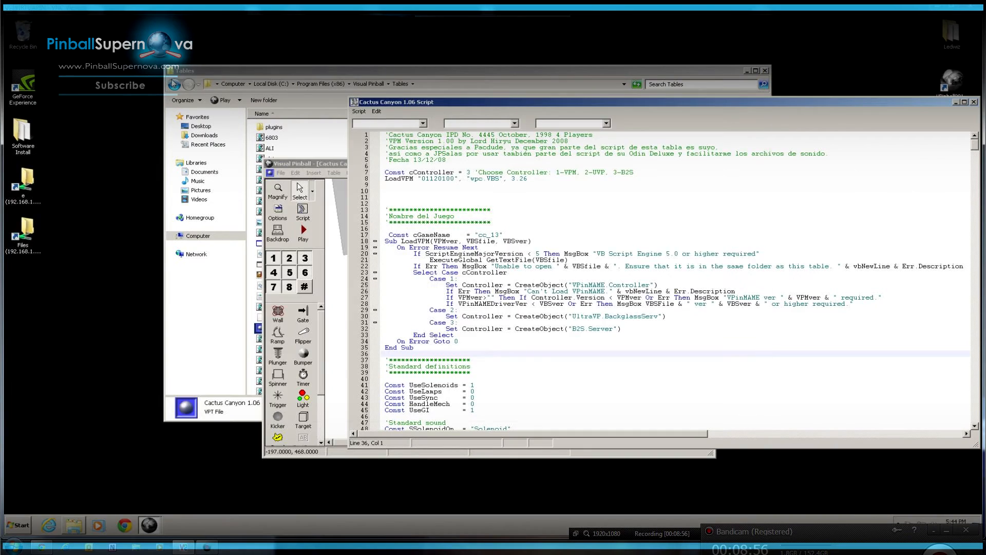
- Open the roms folder inside VPinMame and move its window aside to reveal more of the script
click(175, 85)
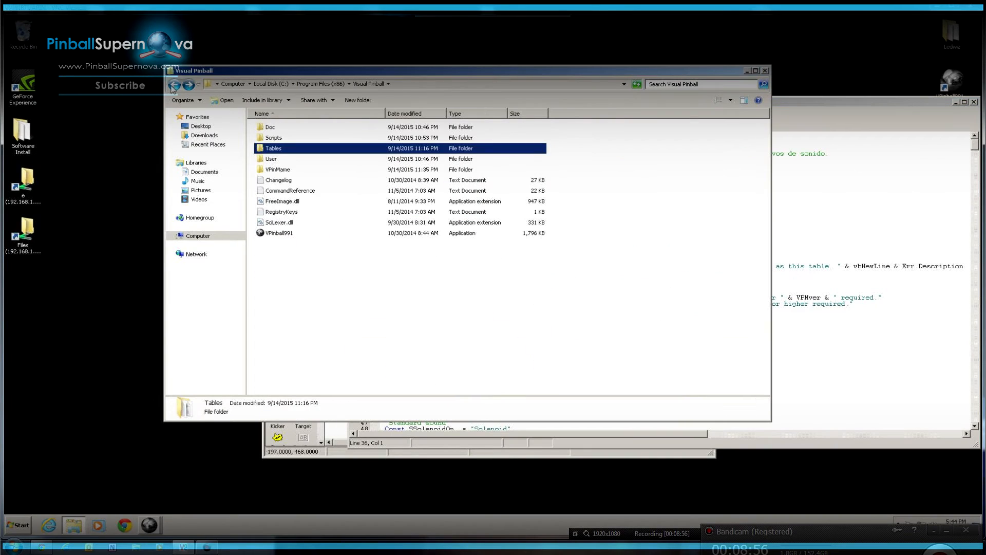
double_click(277, 169)
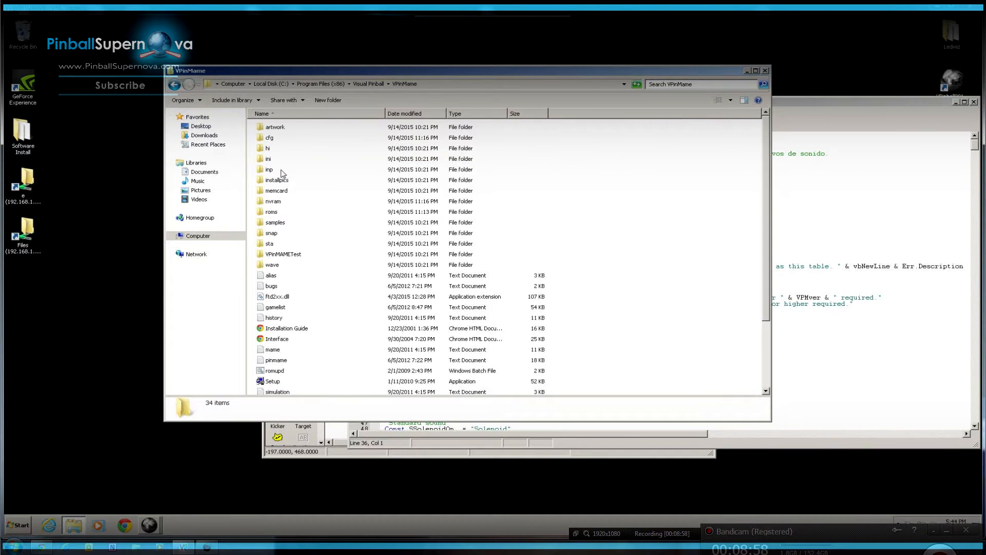
double_click(283, 212)
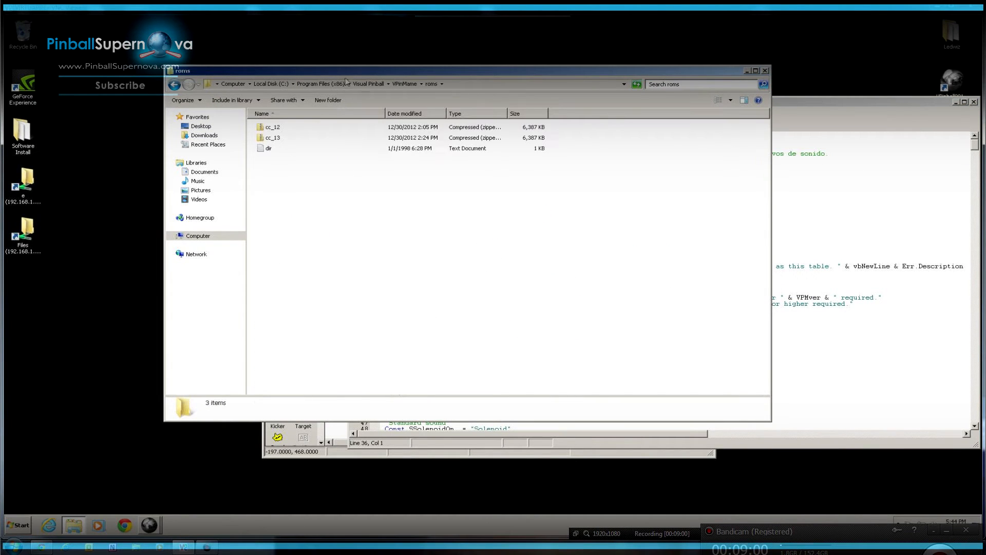
drag(347, 74, 230, 87)
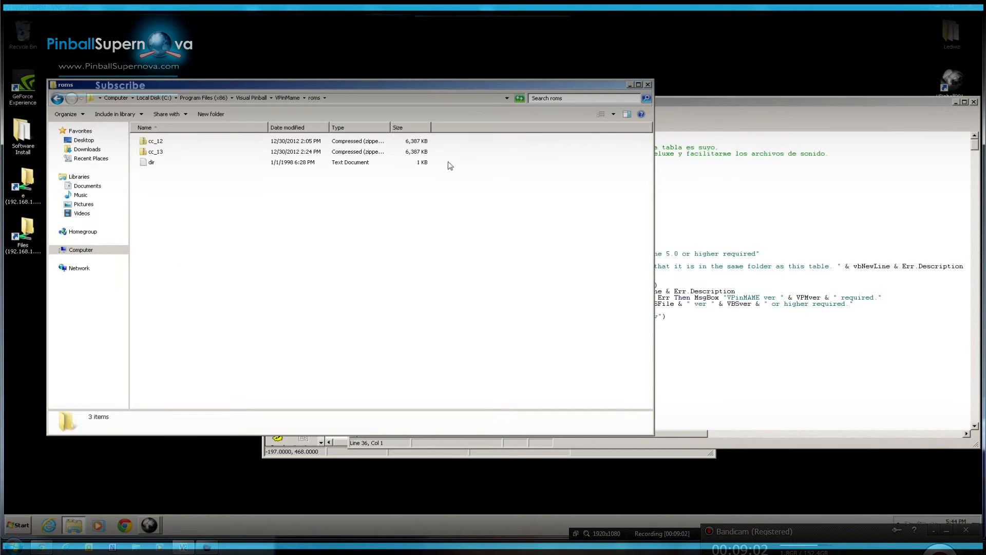
- Compare the script's cGameName value with the cc_13 ROM archive in the roms folder
click(671, 120)
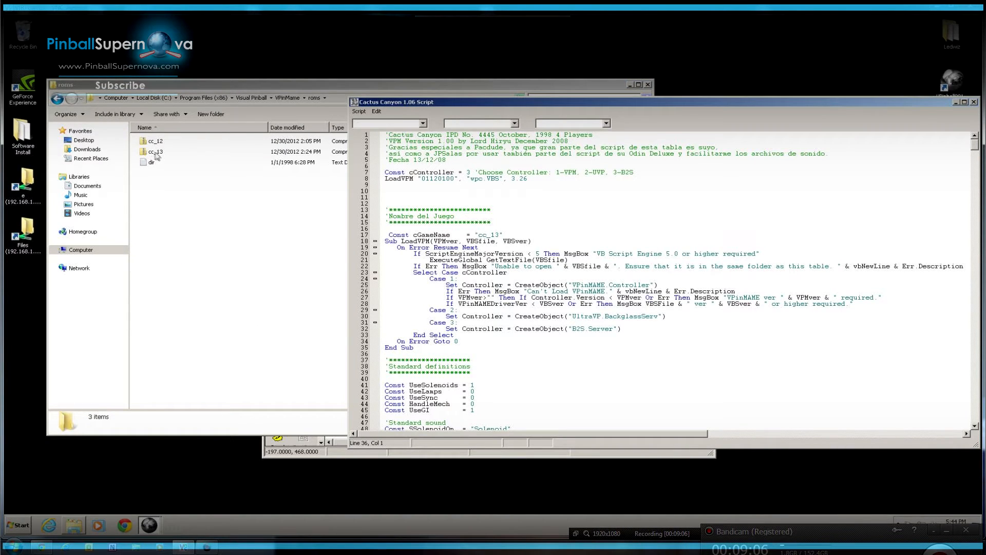
drag(478, 234, 500, 234)
click(172, 162)
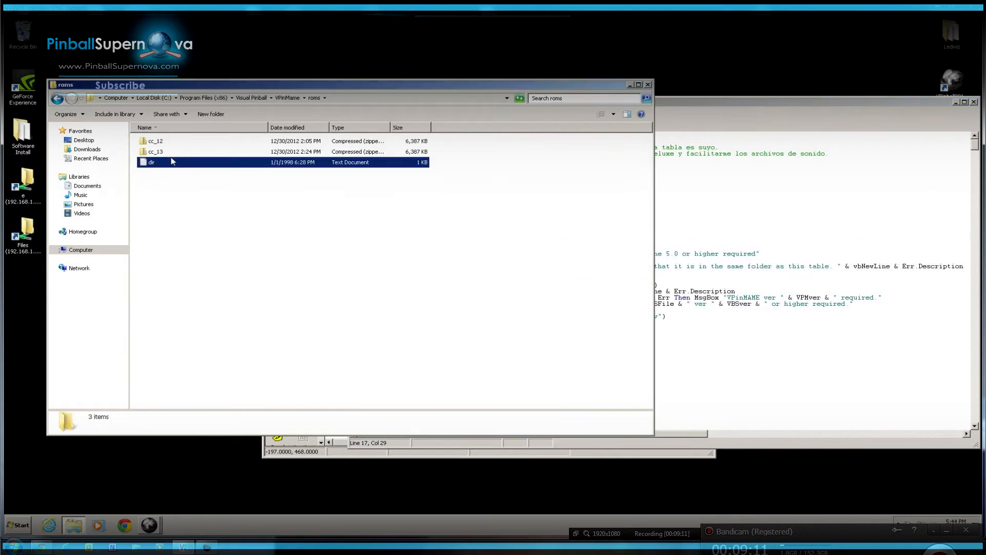
click(163, 152)
- Switch the VNC viewer from full screen to a large window and place the script window beside the roms file list
double_click(658, 103)
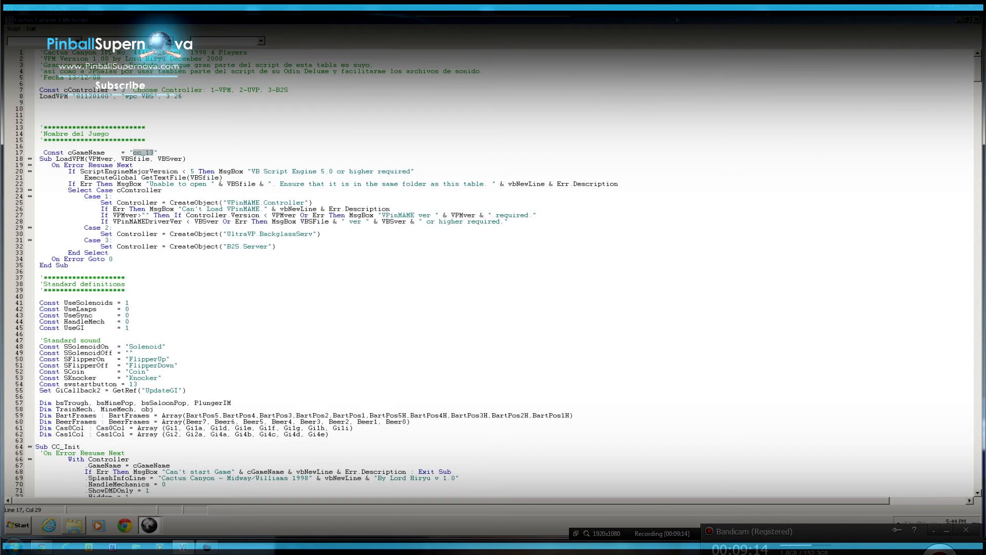
click(953, 7)
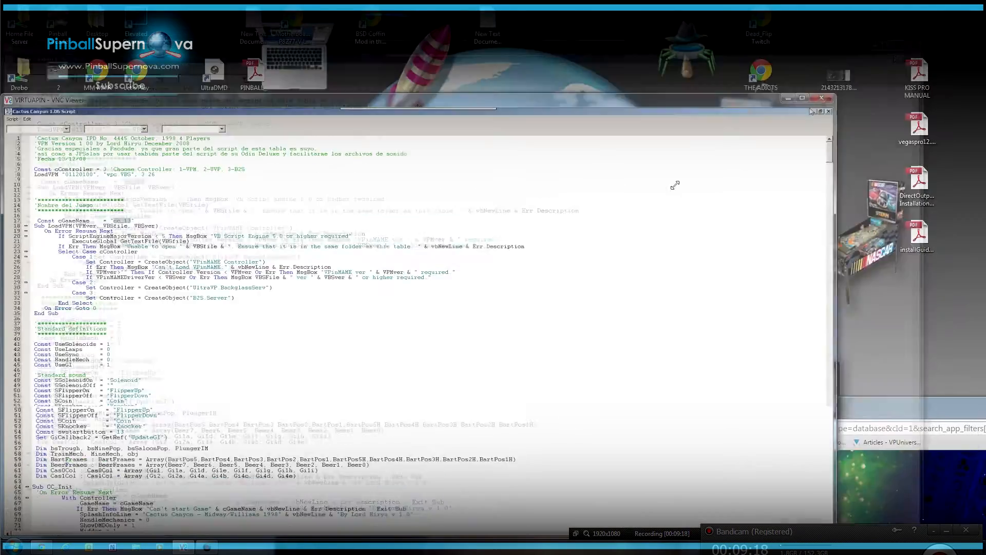
drag(519, 224, 530, 40)
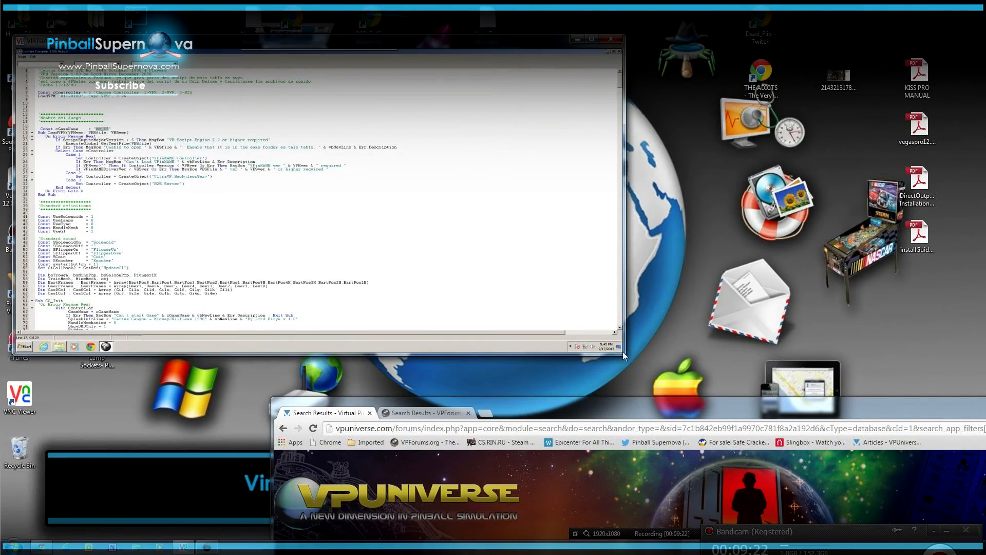
drag(621, 353, 906, 529)
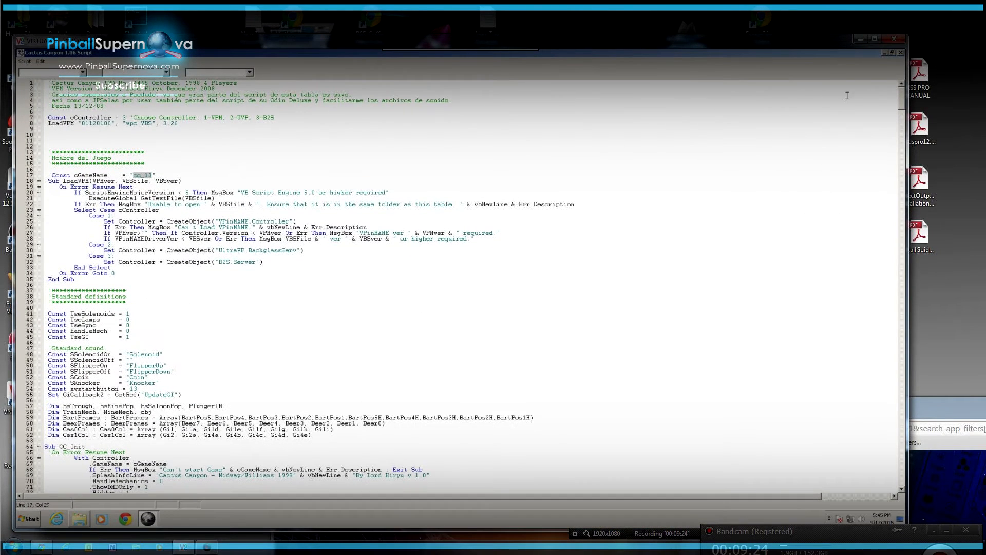
click(892, 52)
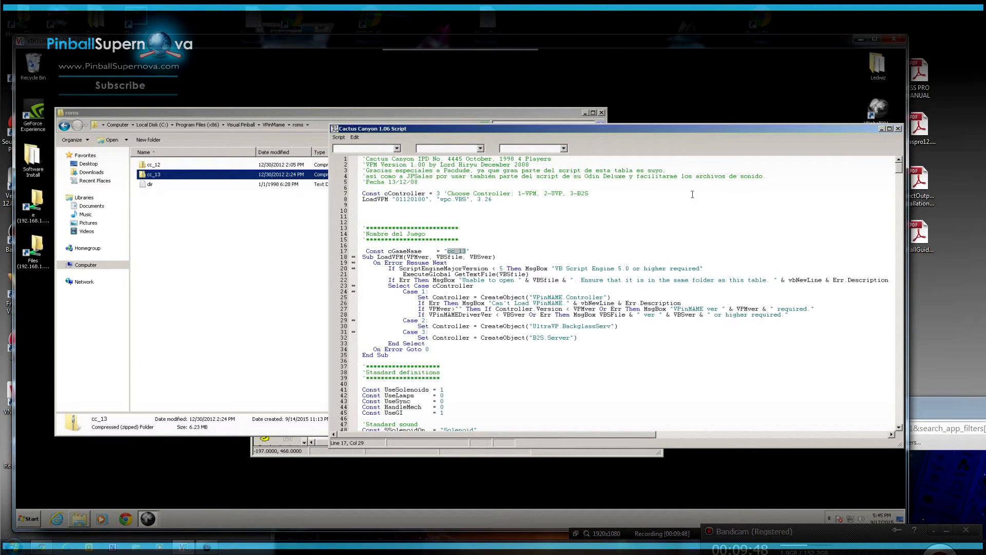
drag(727, 128, 682, 115)
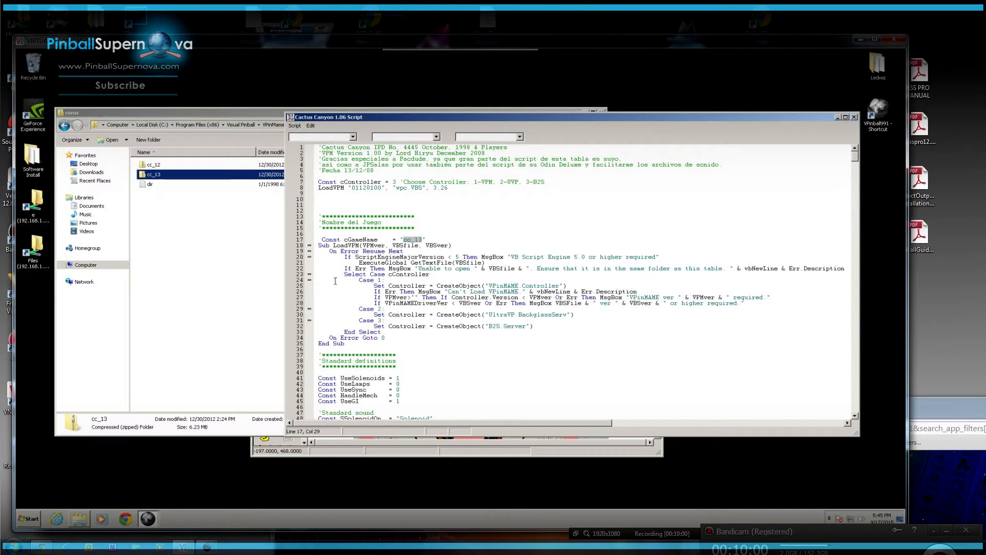
- Go back from the roms folder to the Visual Pinball folder and open its Tables folder
click(63, 126)
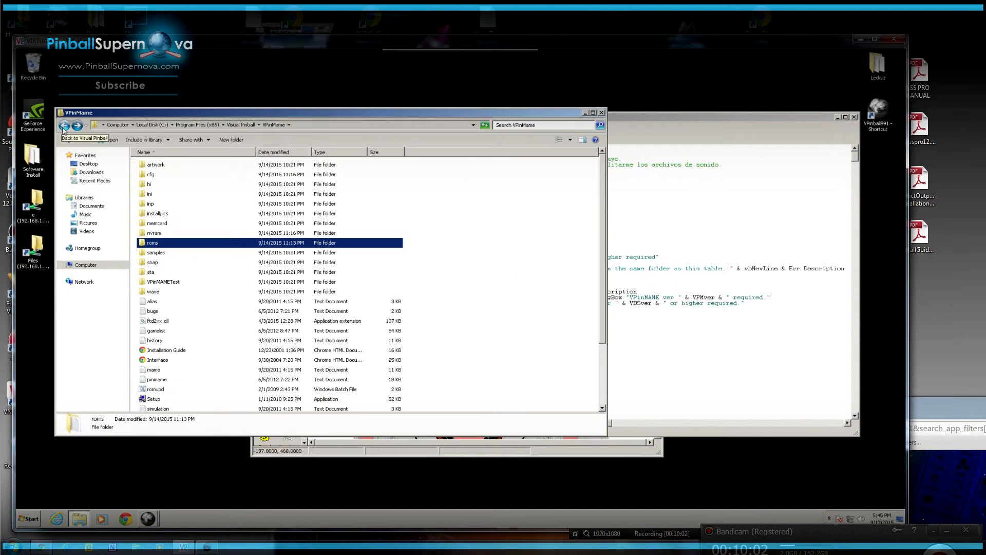
double_click(150, 244)
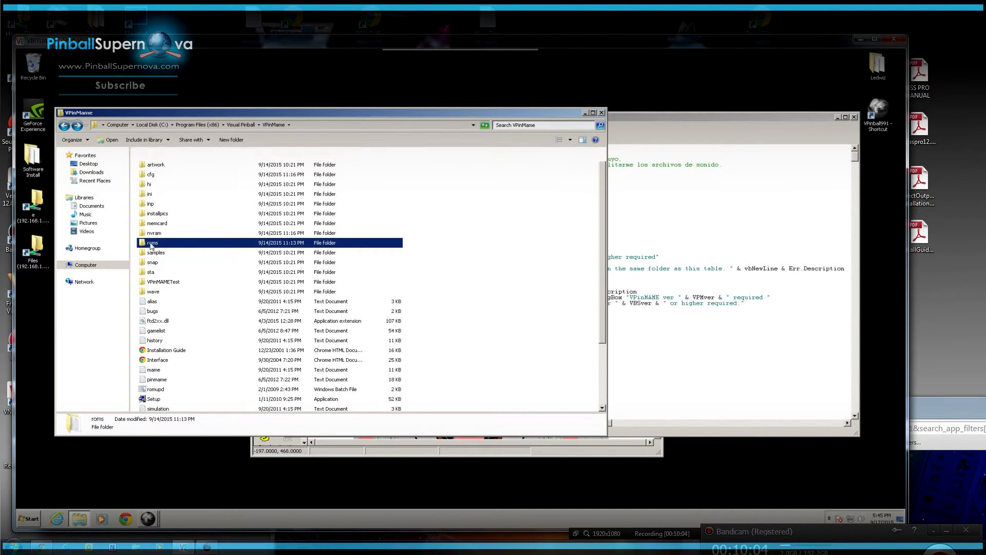
click(63, 126)
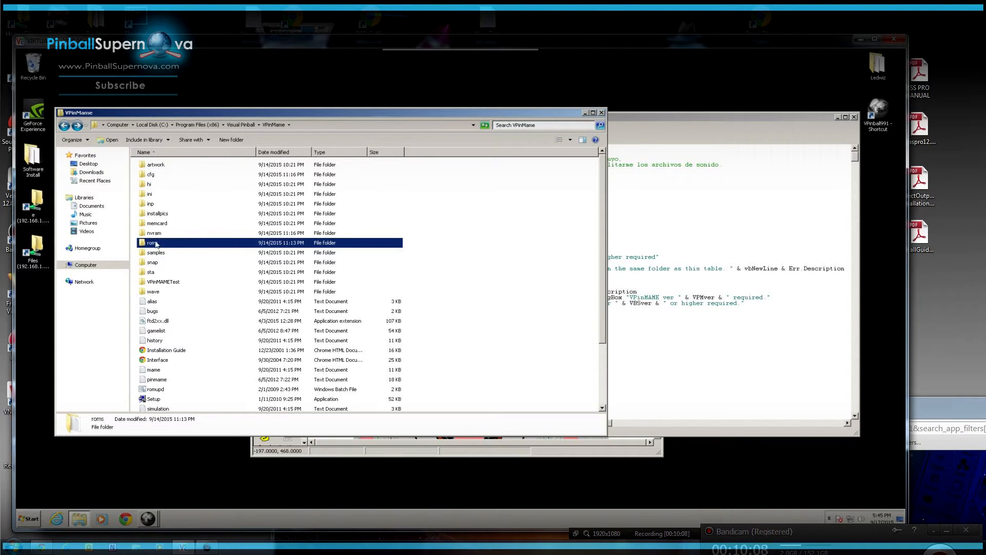
click(64, 127)
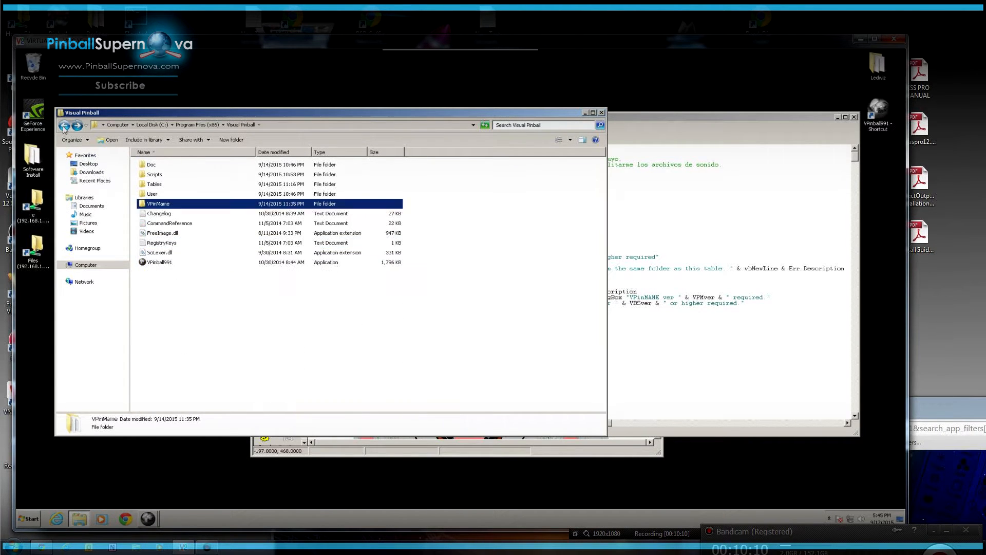
click(64, 127)
double_click(171, 264)
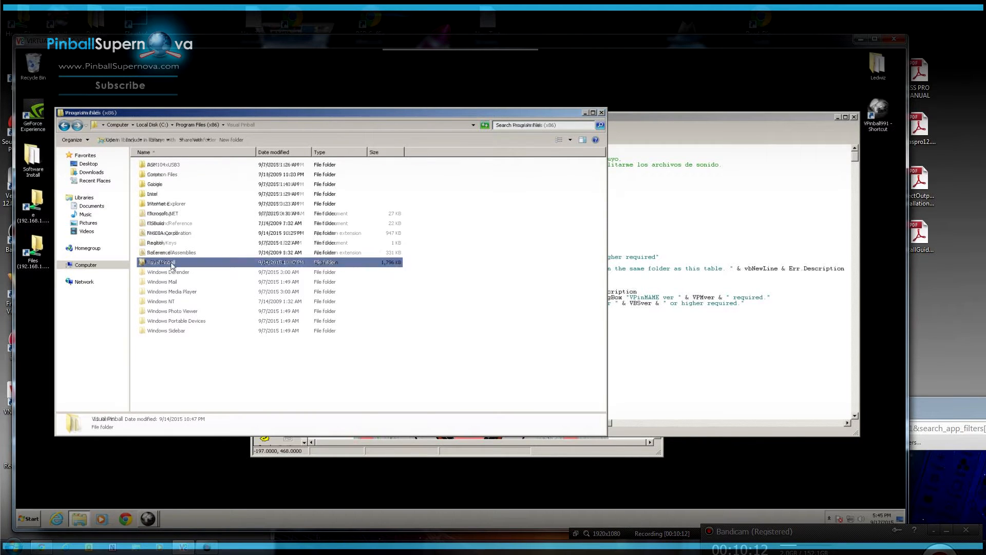
double_click(159, 185)
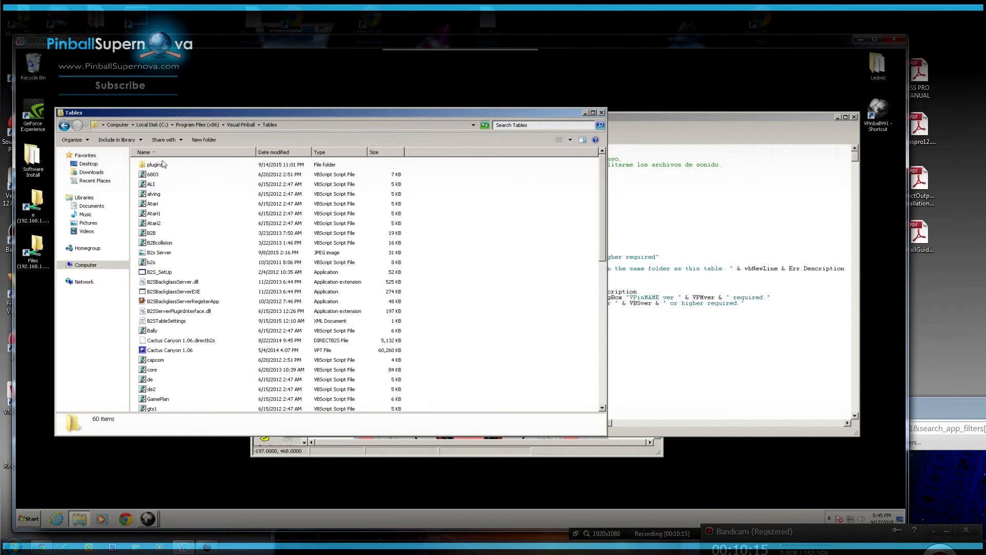
- Compare the names of the Cactus Canyon 1.06 table file and its directb2s backglass file in the Tables folder
scroll(187, 349, down, 2)
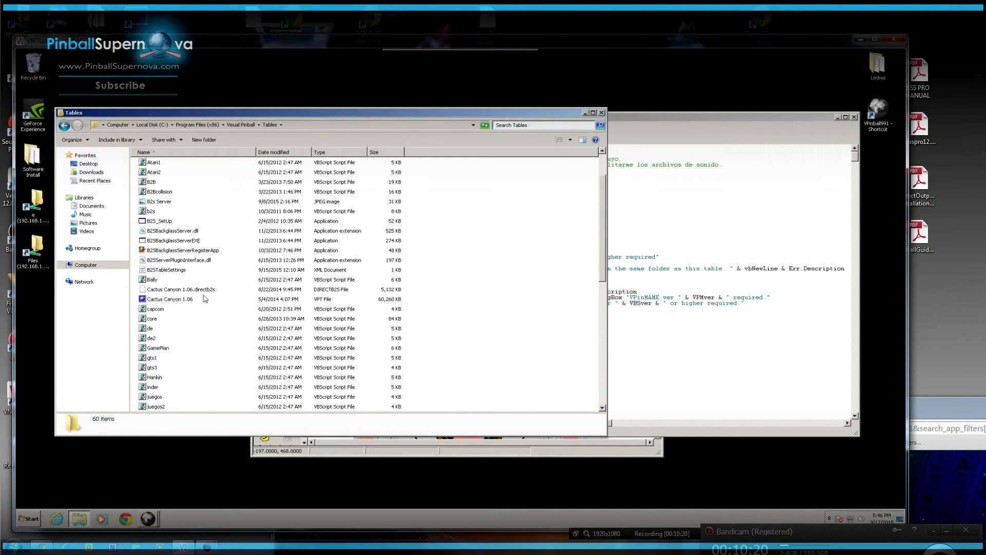
click(191, 301)
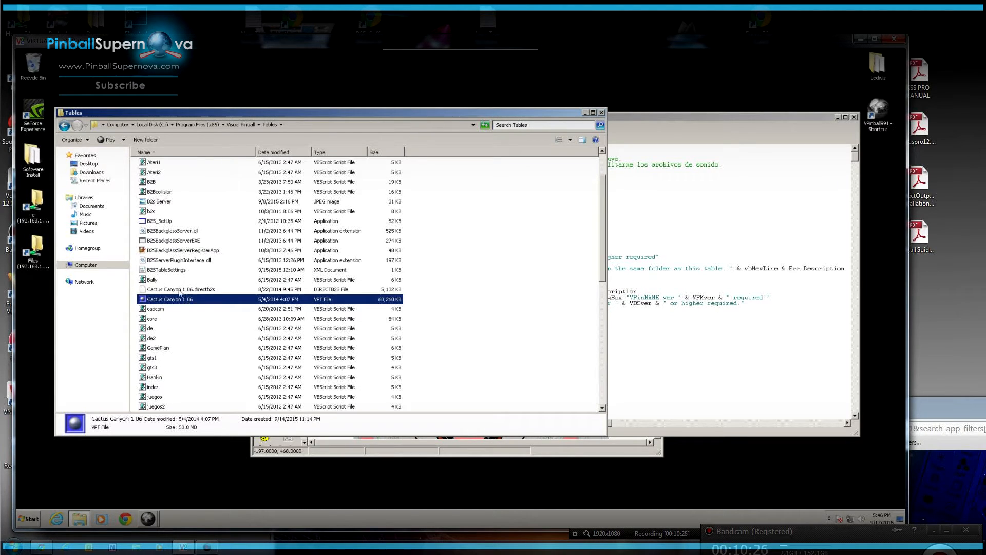
click(457, 288)
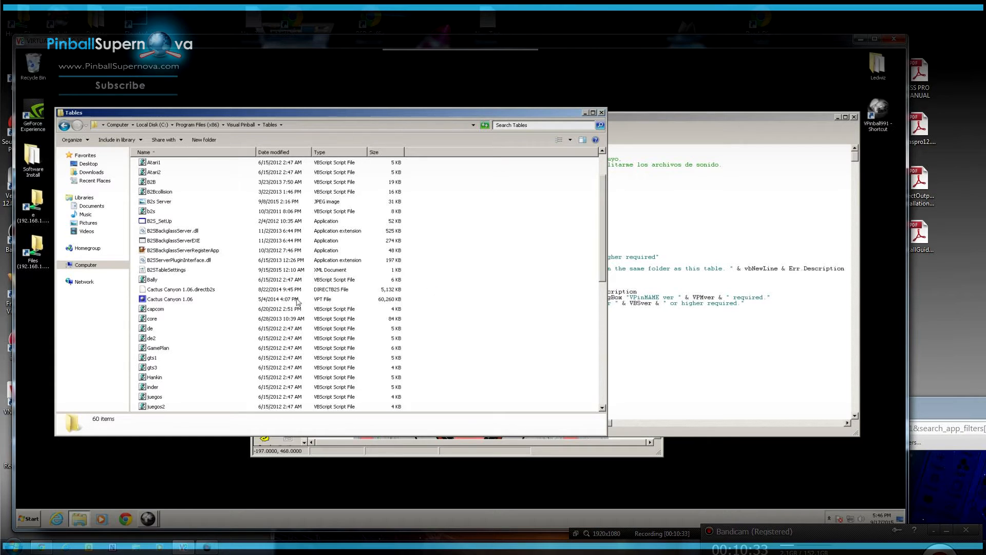
drag(299, 114, 352, 103)
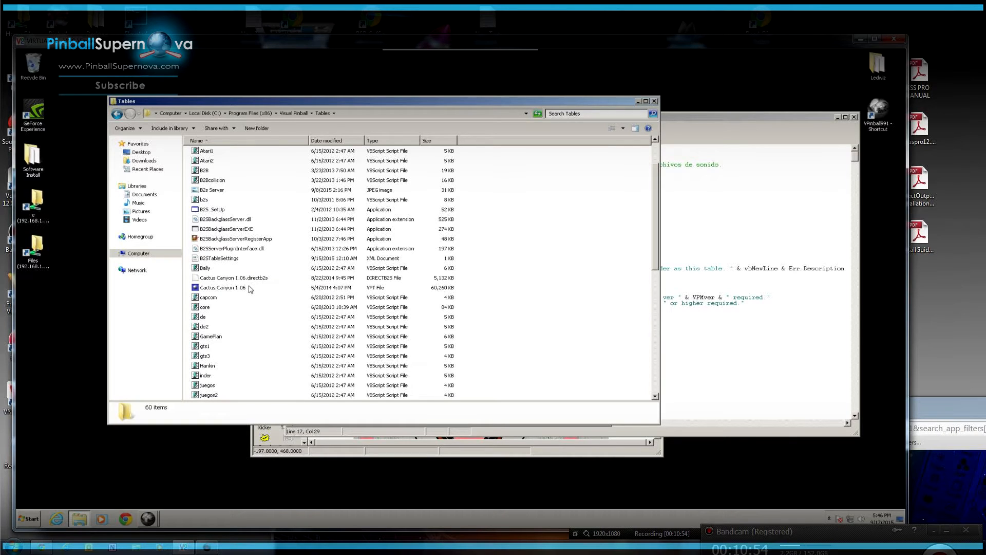
click(248, 288)
click(243, 326)
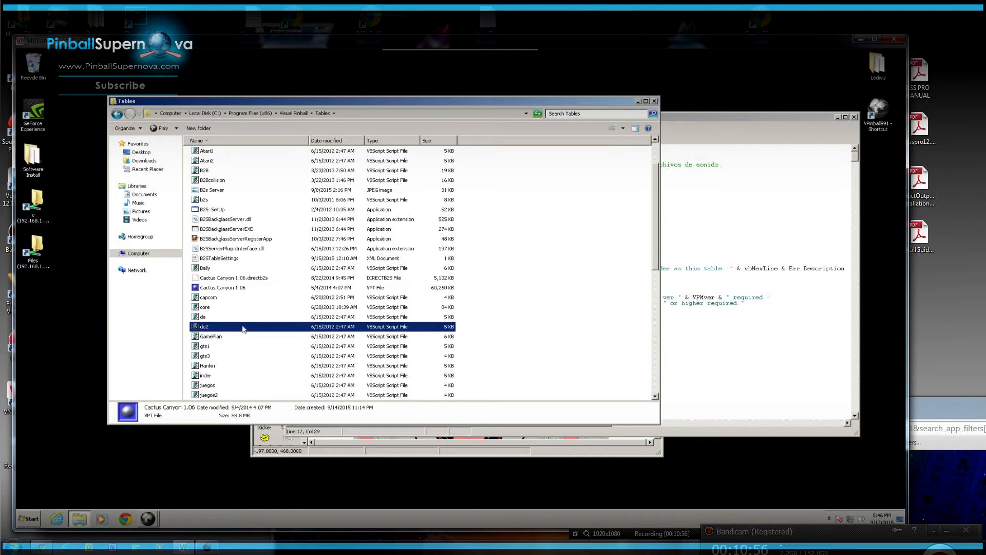
- Close the Tables folder and the Cactus Canyon script window
click(654, 101)
drag(684, 115, 613, 116)
click(783, 118)
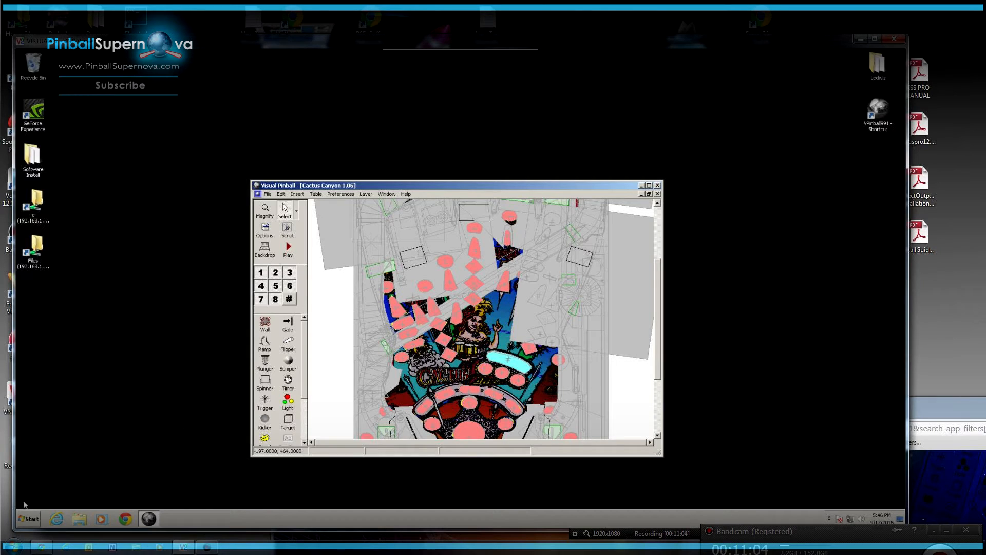
- Set the Windows multiple-displays option to Extend these displays, apply it and keep the changes
click(29, 519)
click(177, 426)
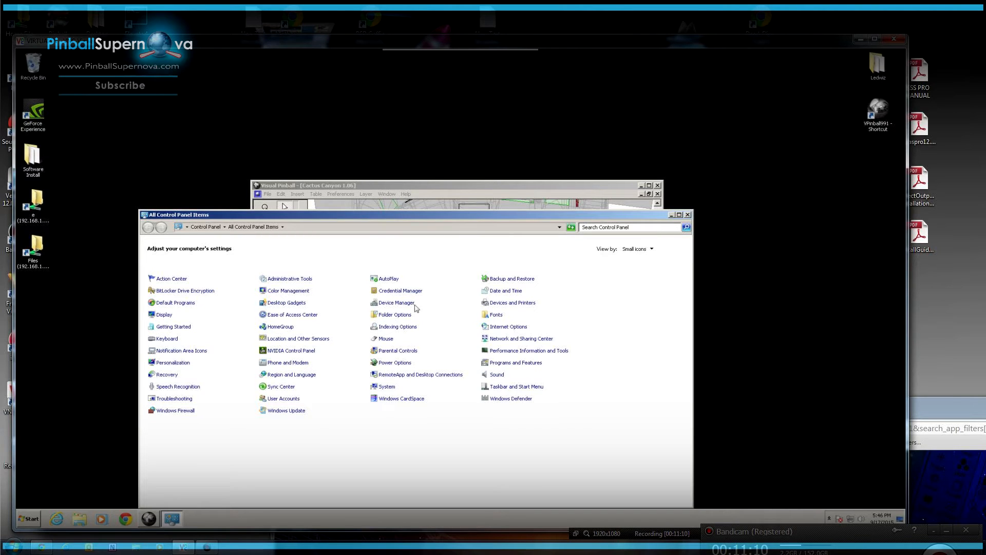
click(163, 314)
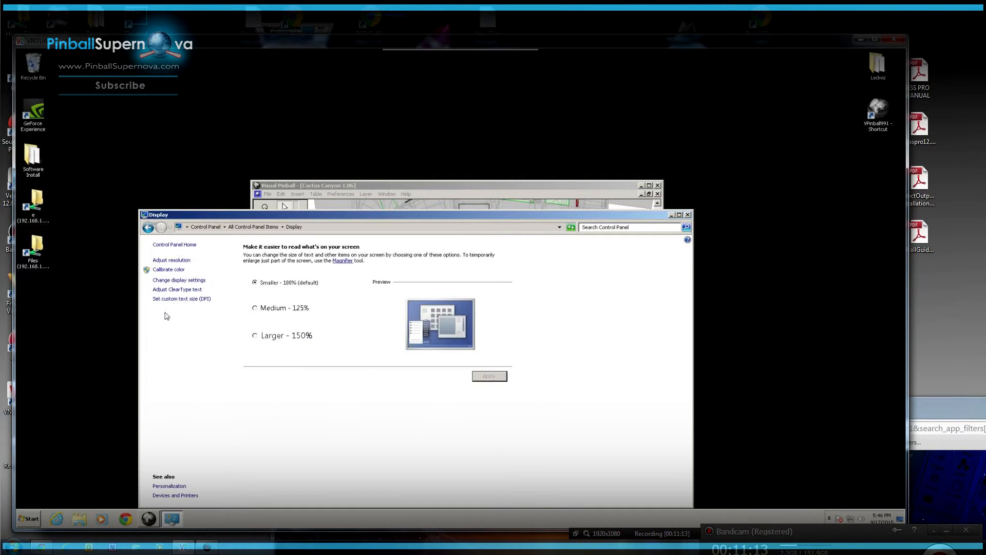
click(178, 261)
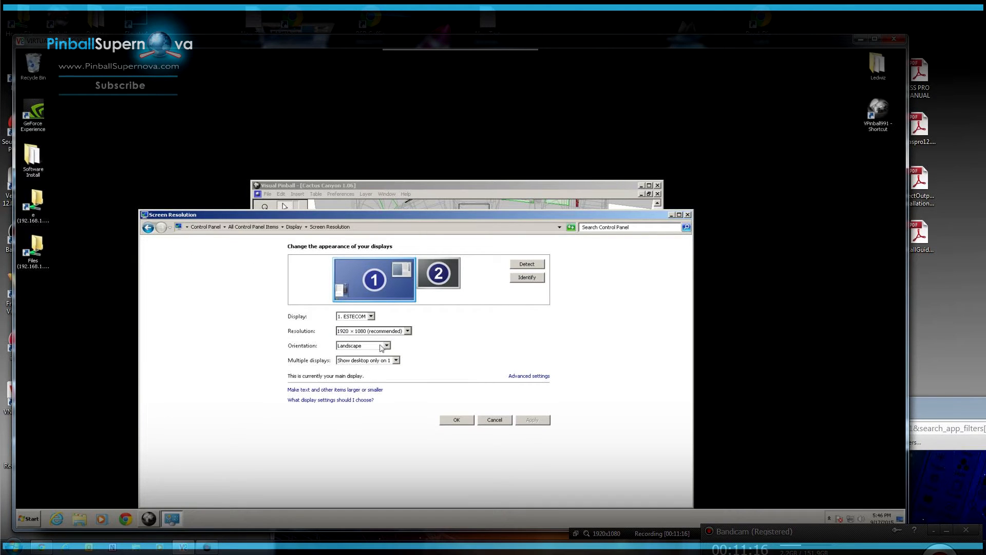
click(374, 361)
click(373, 368)
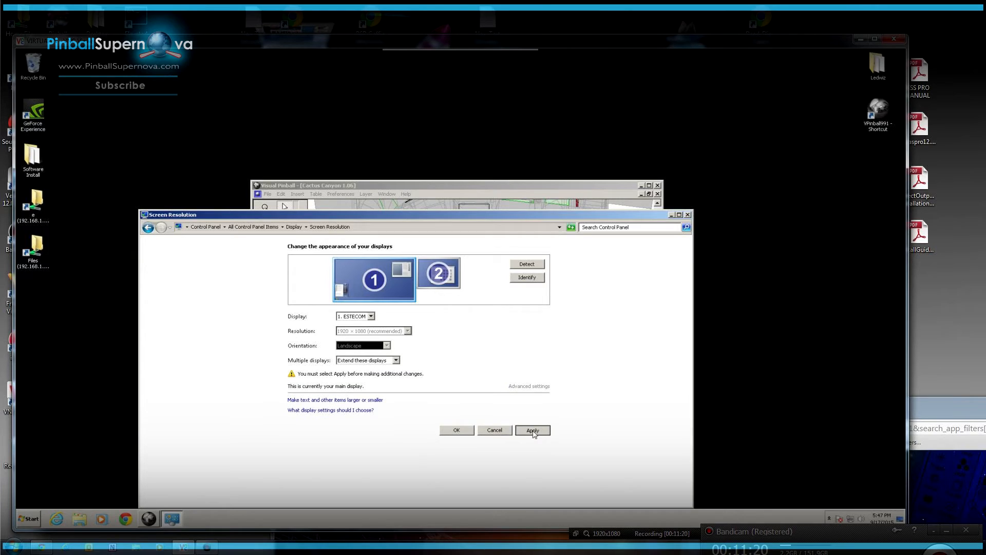
click(532, 430)
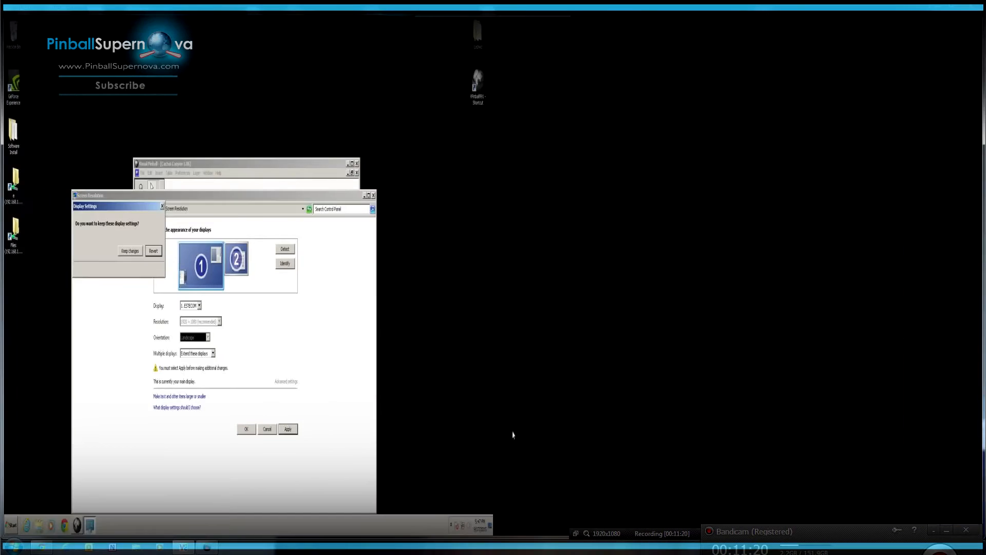
click(129, 250)
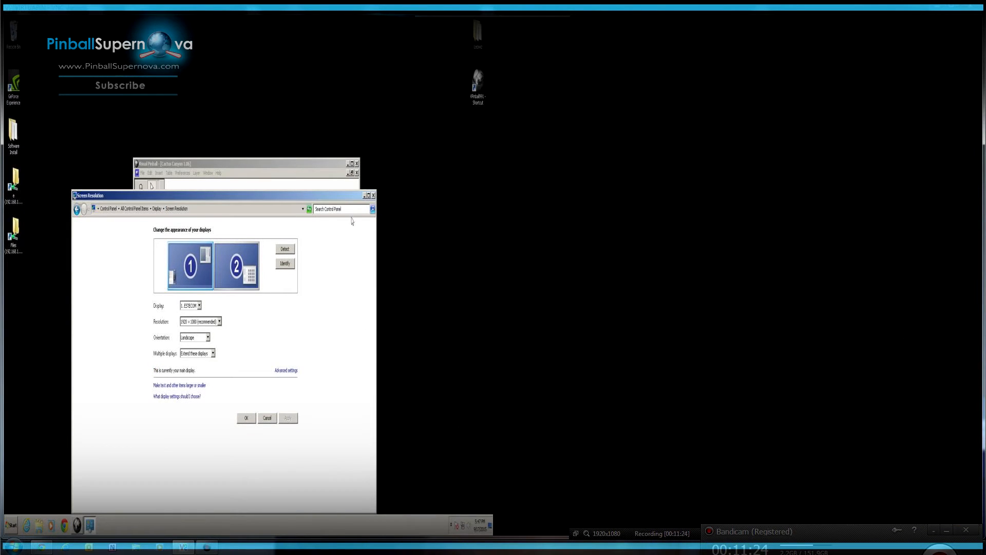
- Move the Screen Resolution window towards the second display, and widen and reposition the Visual Pinball editor window beside it
drag(329, 200, 634, 138)
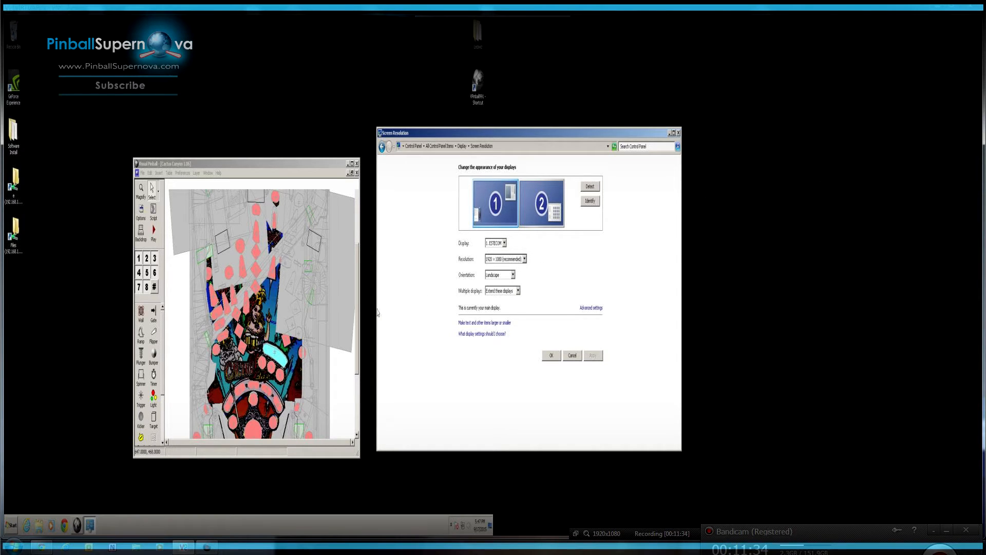
drag(359, 311, 451, 303)
drag(331, 163, 249, 147)
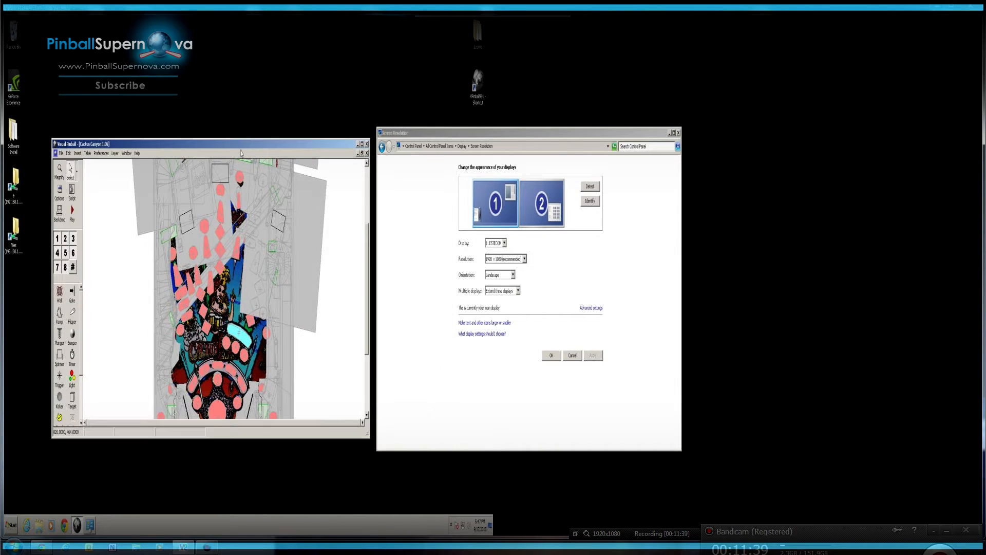
- Play the Cactus Canyon table to check its playfield and backglass across both displays, and quit to the editor
click(88, 153)
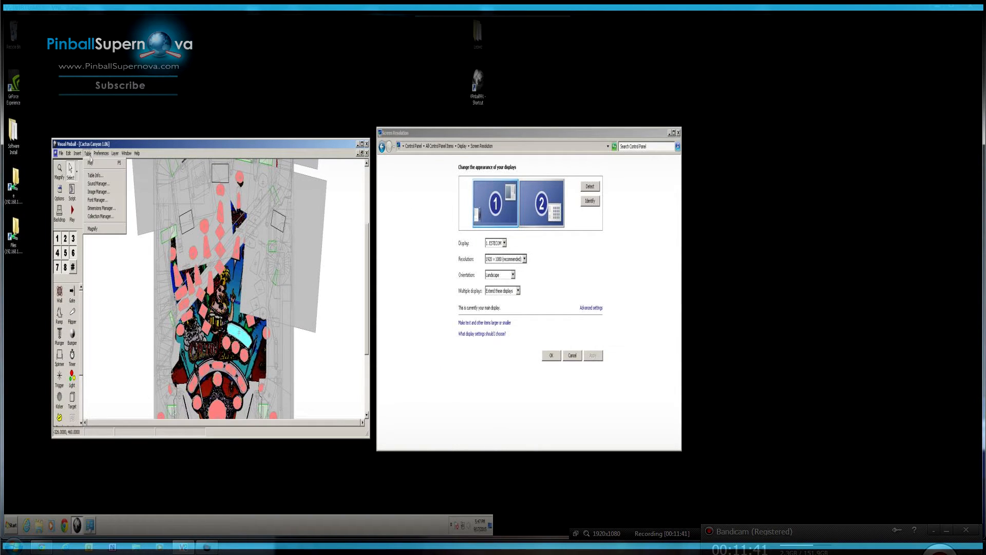
click(93, 168)
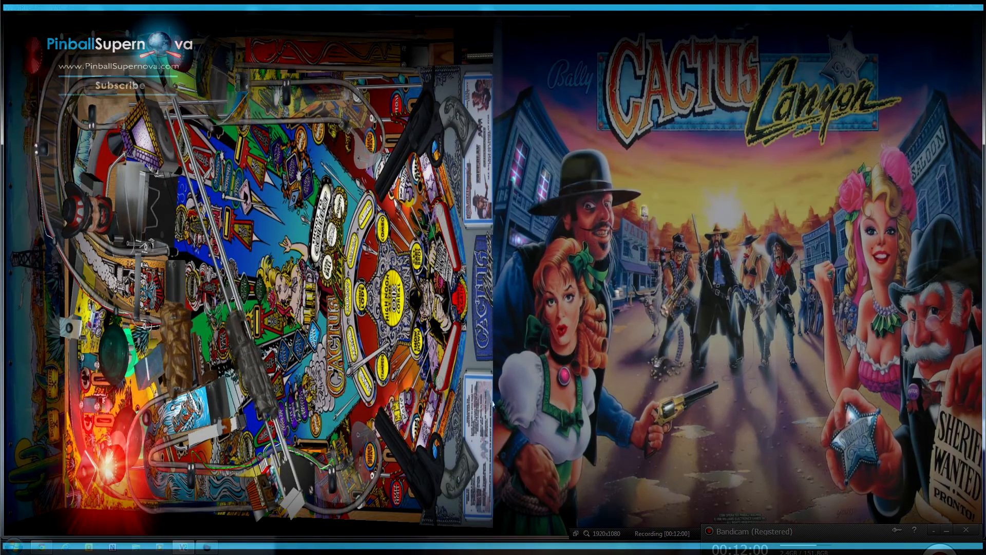
key(Escape)
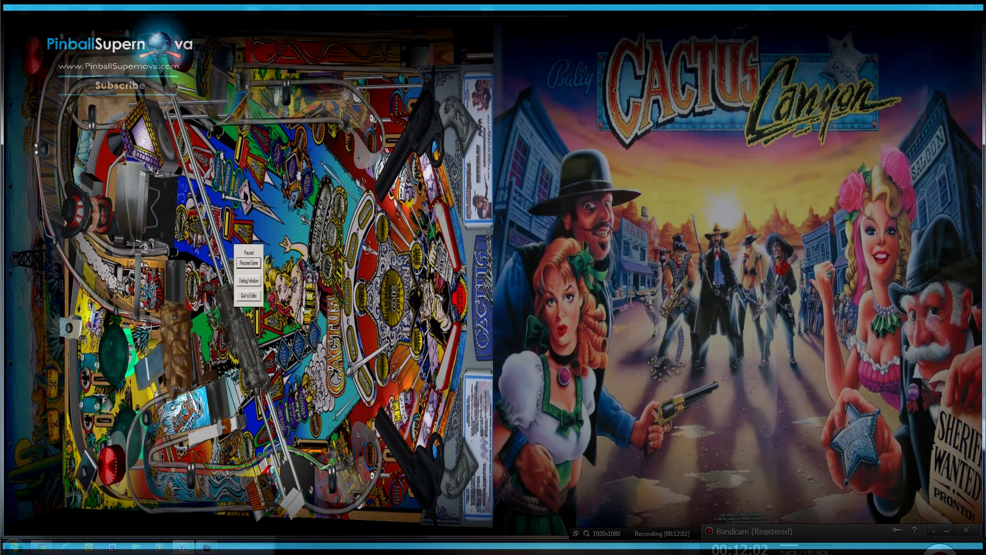
click(256, 297)
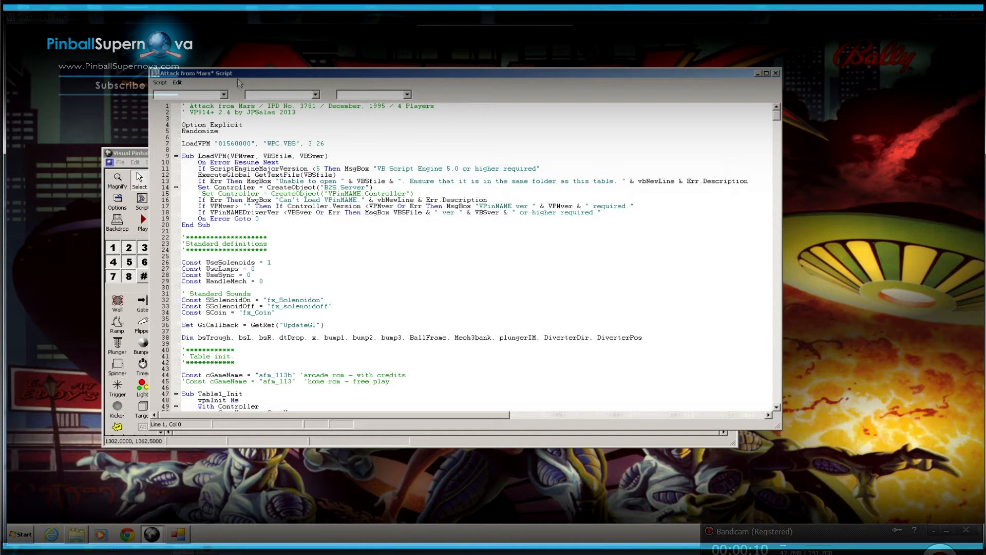
- Open the Attack from Mars table script and examine its two Set Controller lines, B2S.Server and VPinMAME.Controller
click(135, 163)
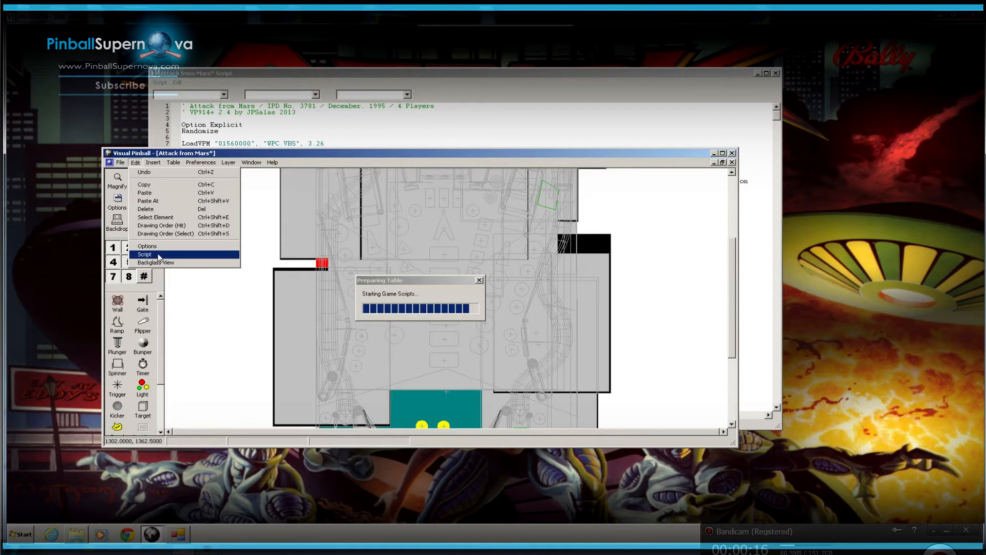
click(572, 82)
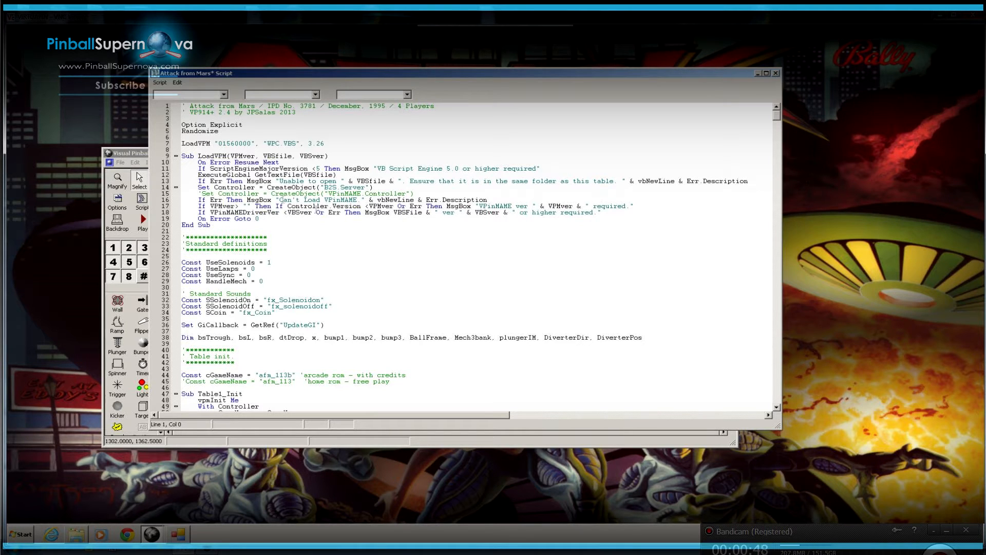
drag(199, 183, 422, 196)
click(199, 187)
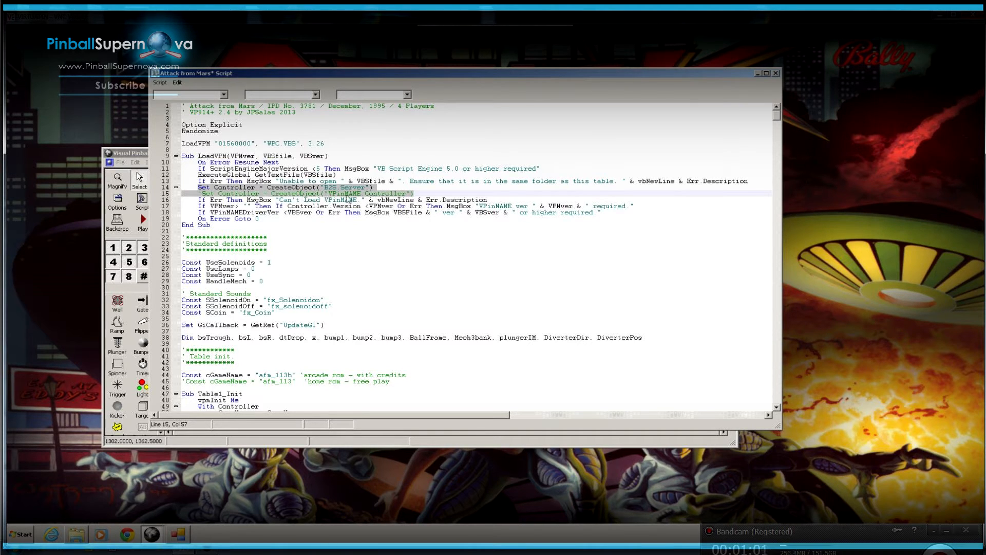
click(383, 240)
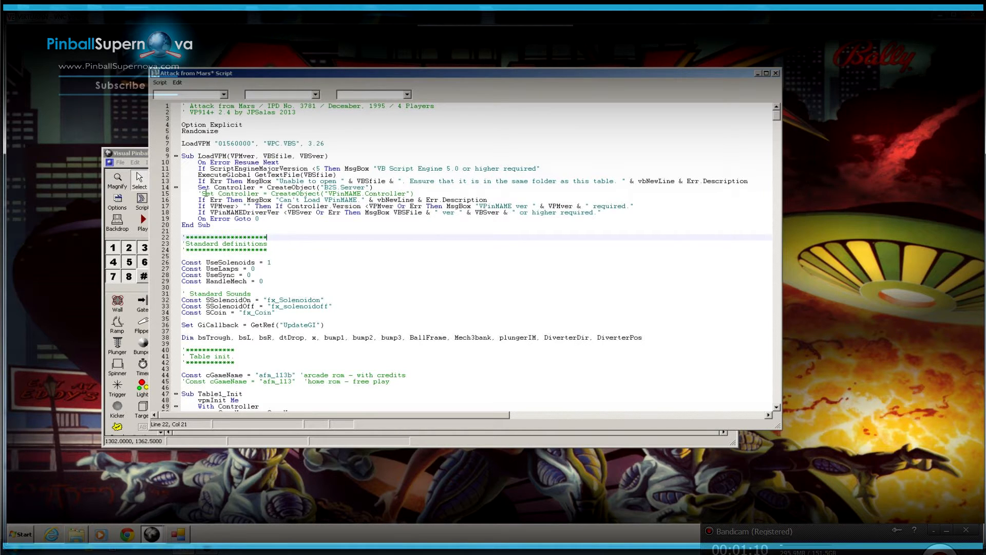
- Compare the commented-out VPinMAME.Controller line with the active B2S.Server line in the LoadVPM routine
drag(203, 193, 412, 194)
click(417, 233)
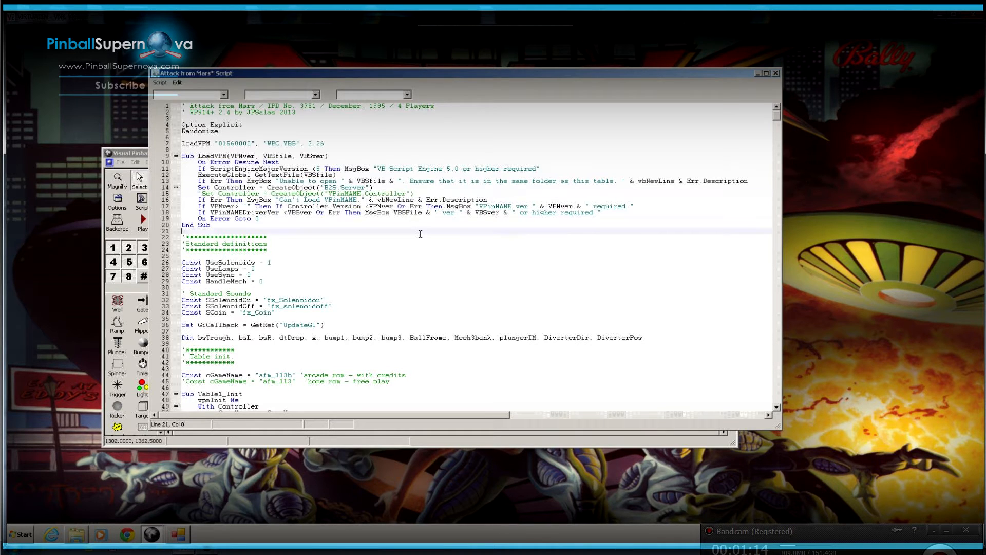
click(222, 187)
click(197, 187)
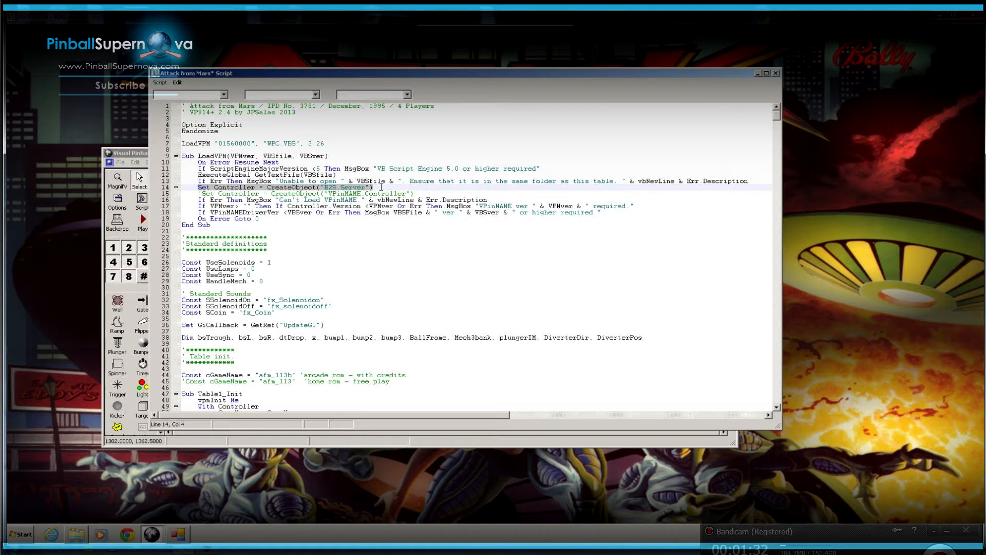
click(348, 256)
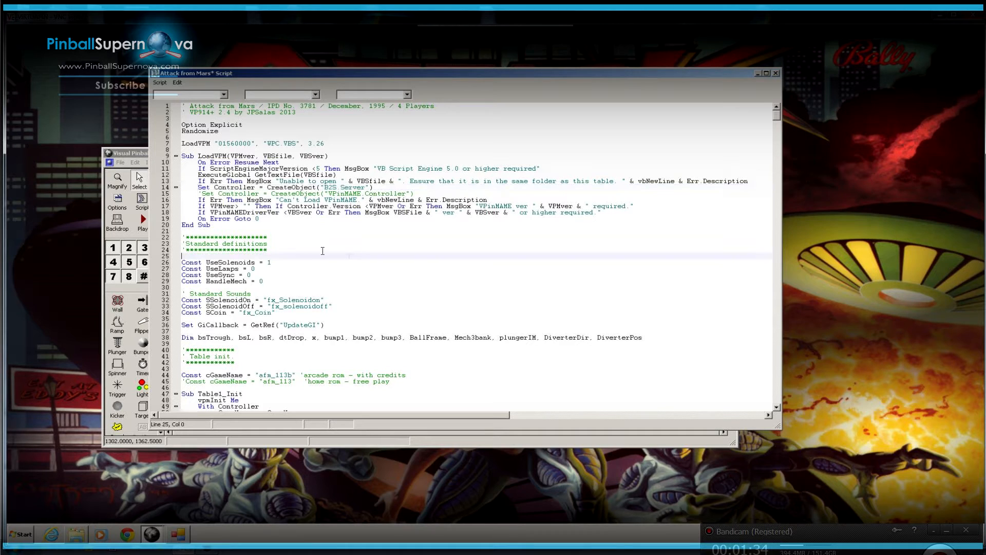
- Remove the apostrophe before the VPinMAME.Controller line on line 15 and put it back to comment the line out
click(203, 194)
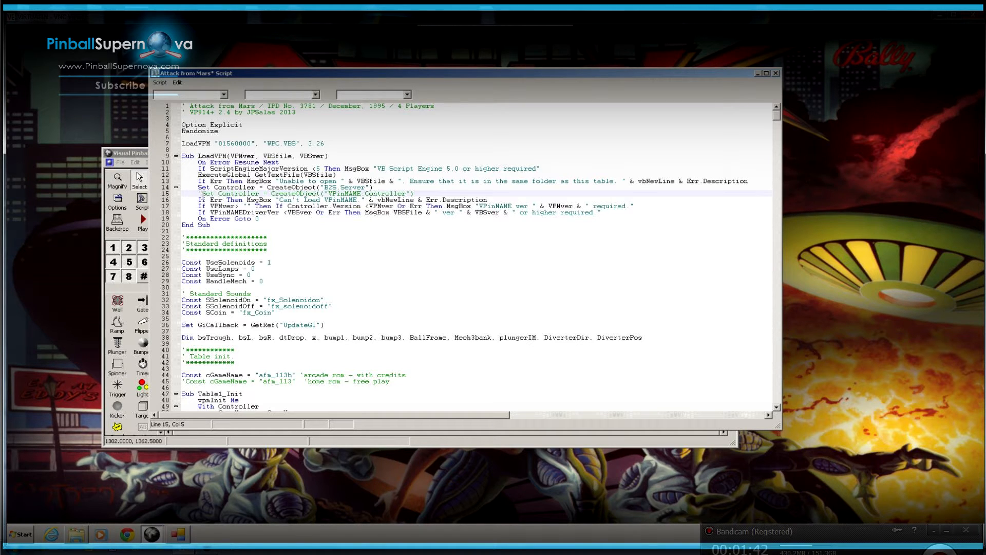
key(BackSpace)
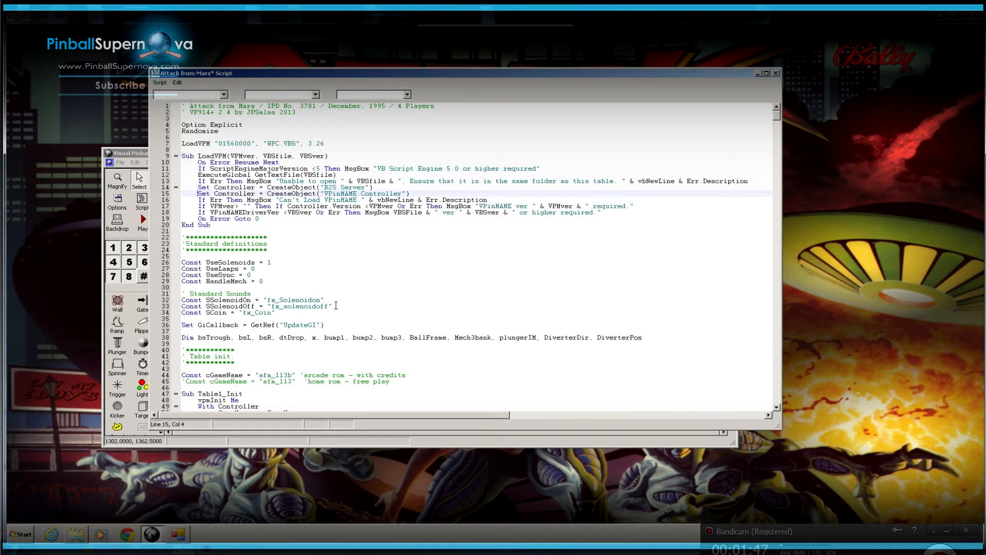
text(')
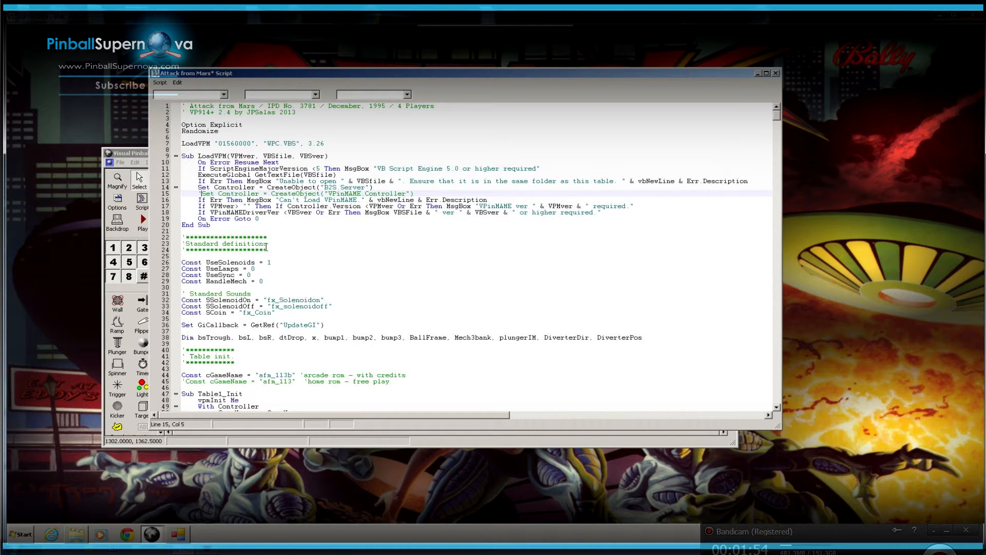
- Highlight the commented Standard definitions header and the B2S.Server and VPinMAME.Controller lines to compare comments with active code
drag(267, 248, 180, 236)
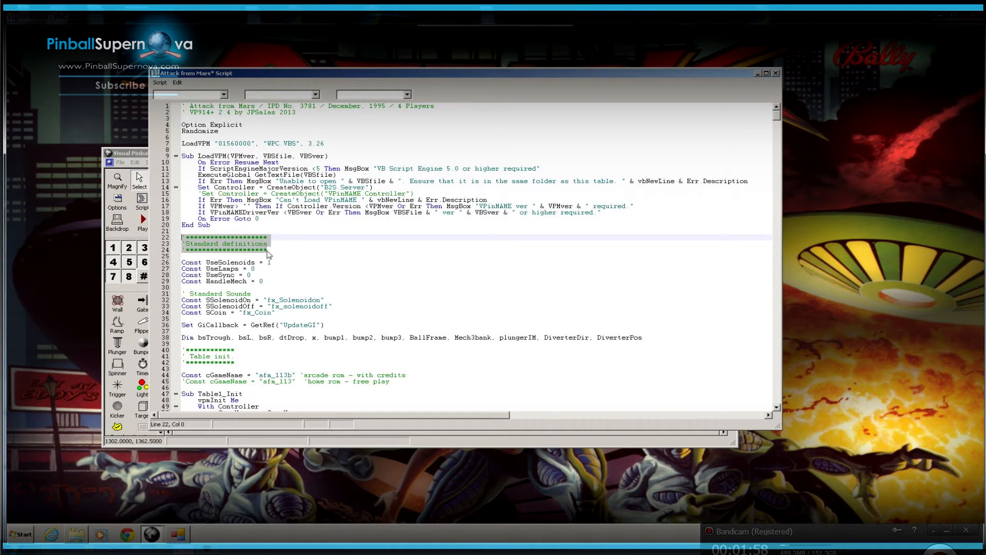
click(282, 253)
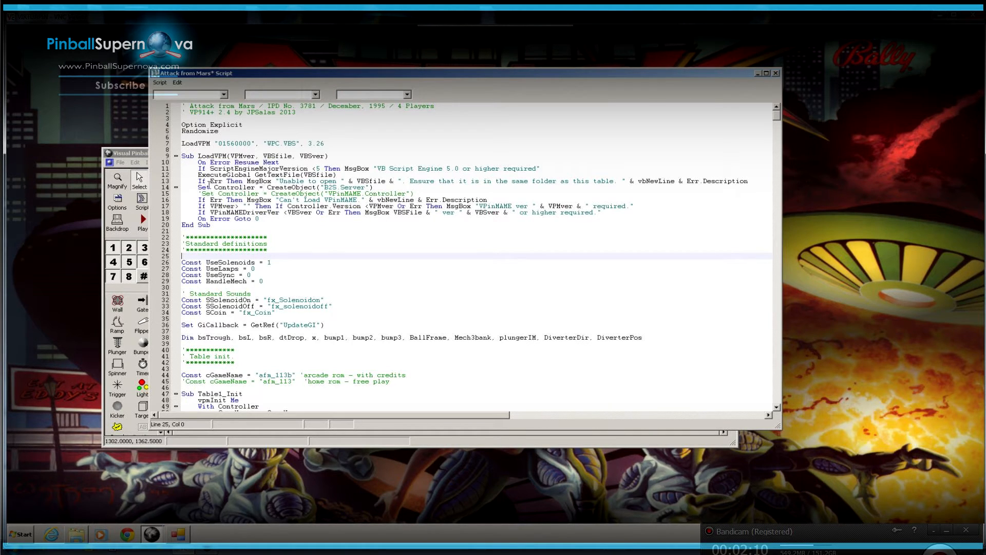
drag(199, 187, 379, 187)
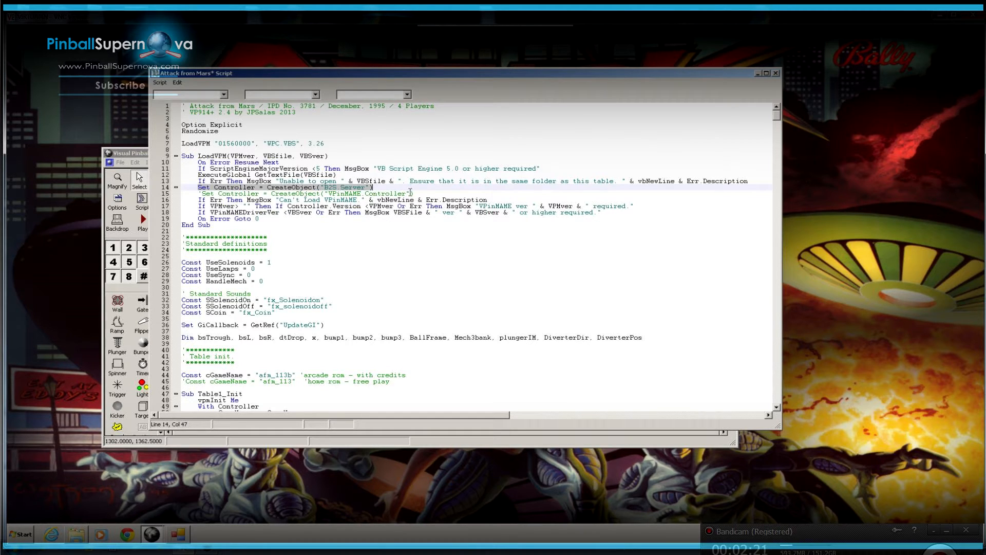
drag(379, 189, 199, 194)
click(272, 242)
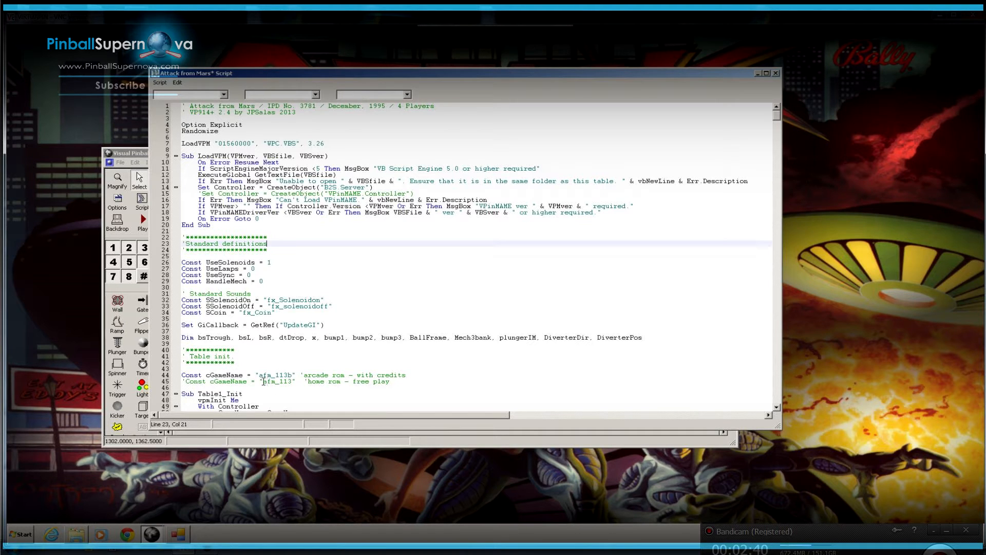
- Compare the two cGameName lines in the Table init section, the active afm_113b arcade ROM and the commented afm_113 home ROM
drag(263, 382, 294, 383)
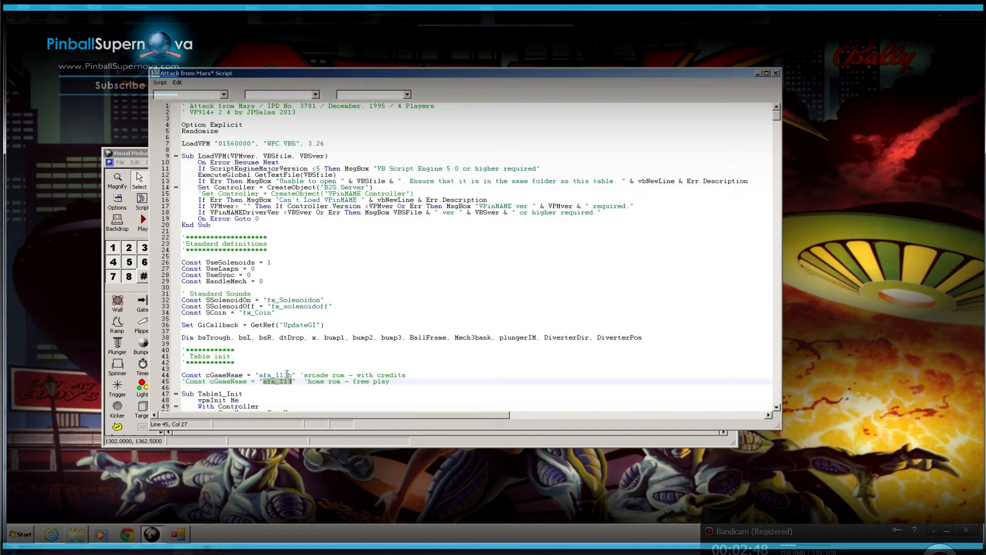
click(274, 386)
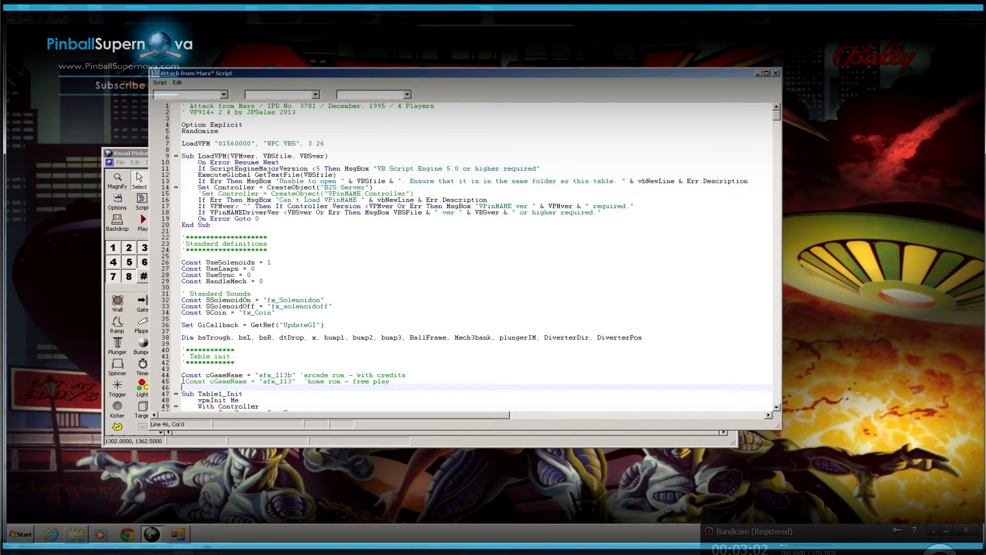
click(177, 381)
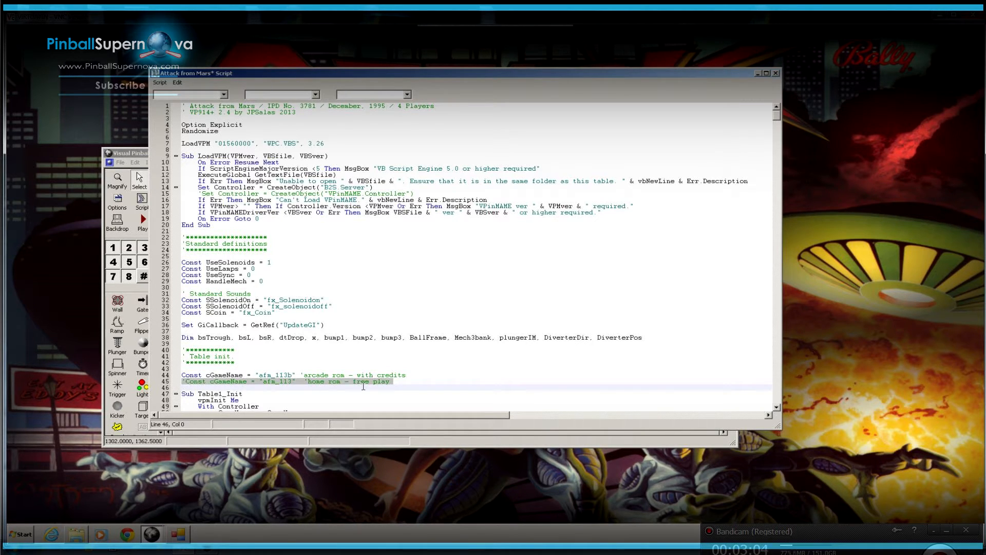
click(393, 383)
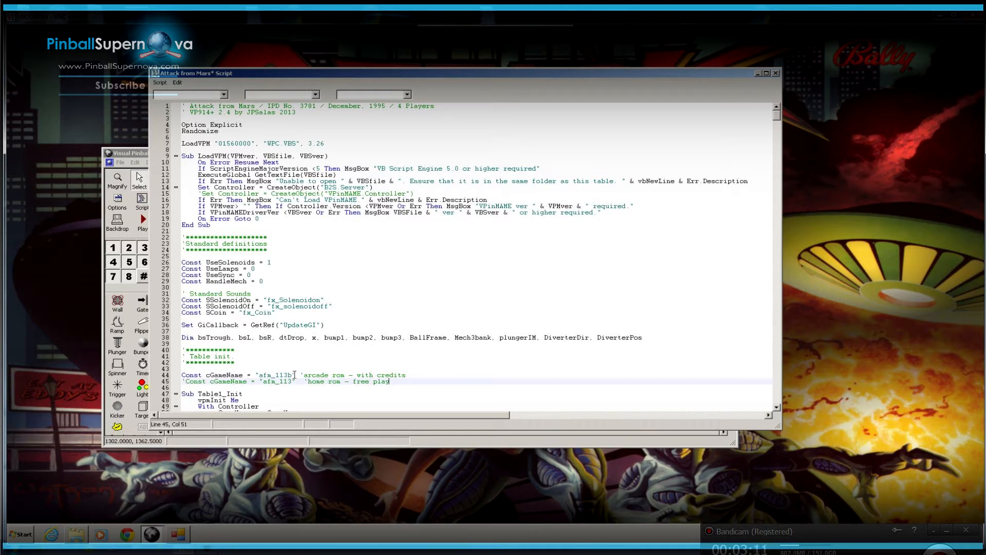
drag(295, 375, 258, 378)
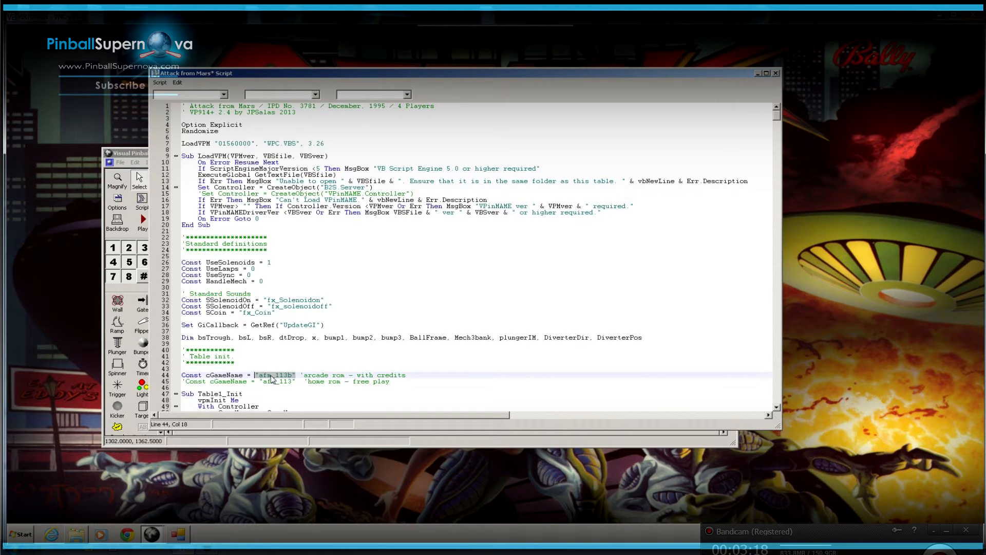
- Check the roms folder under Program Files (x86)\Visual Pinball\VPinMame for the afm_113b ROM beside the script, and close the folder
click(22, 534)
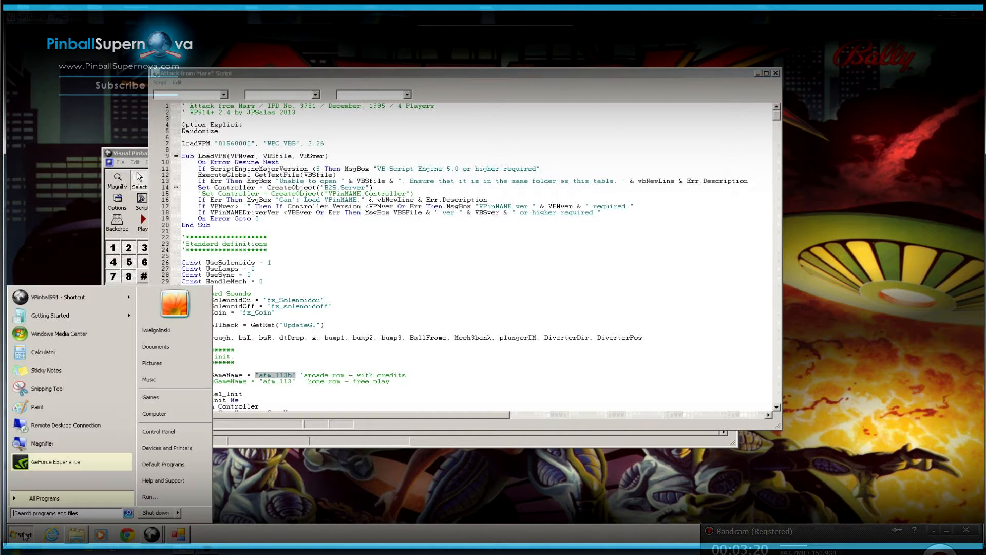
click(150, 400)
double_click(321, 155)
click(256, 194)
double_click(255, 194)
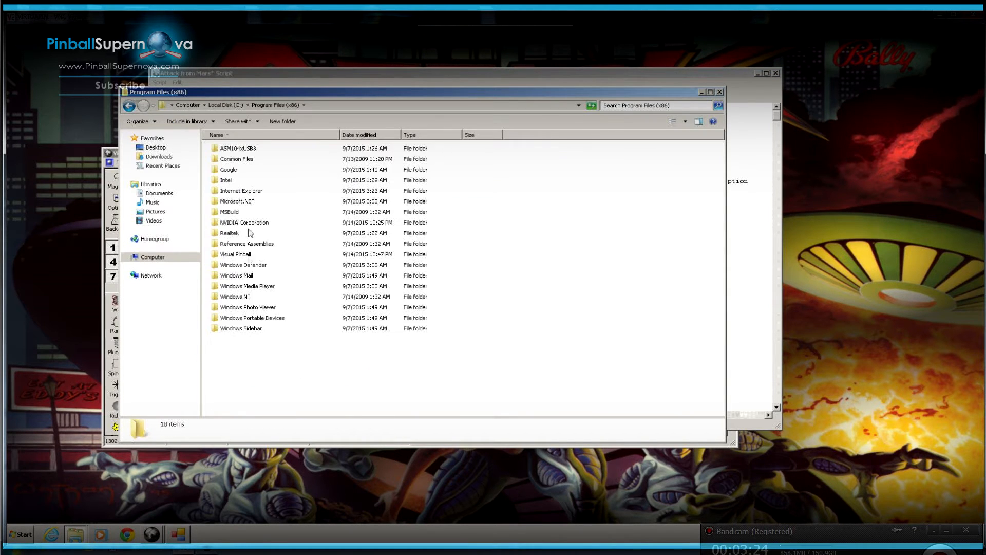
click(240, 256)
double_click(240, 256)
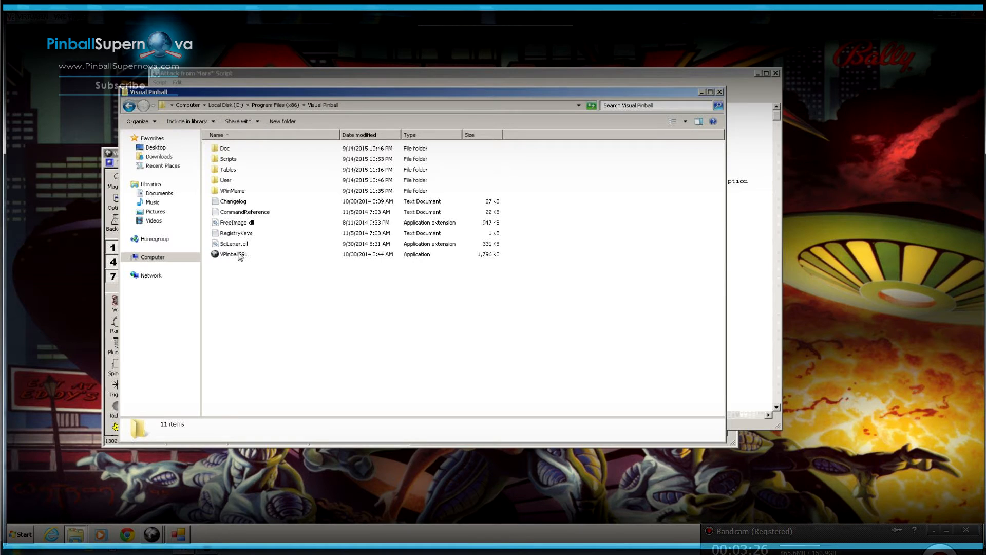
double_click(240, 191)
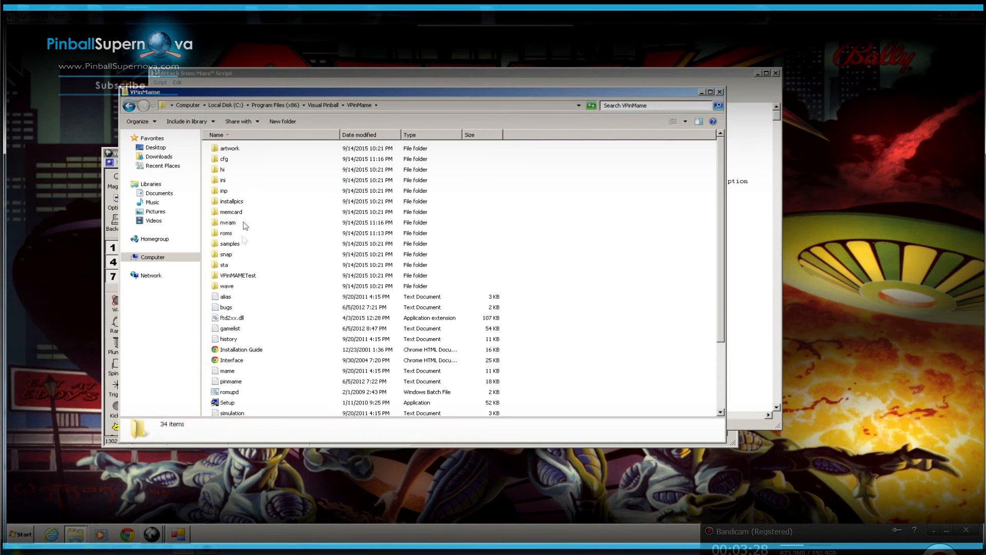
double_click(235, 235)
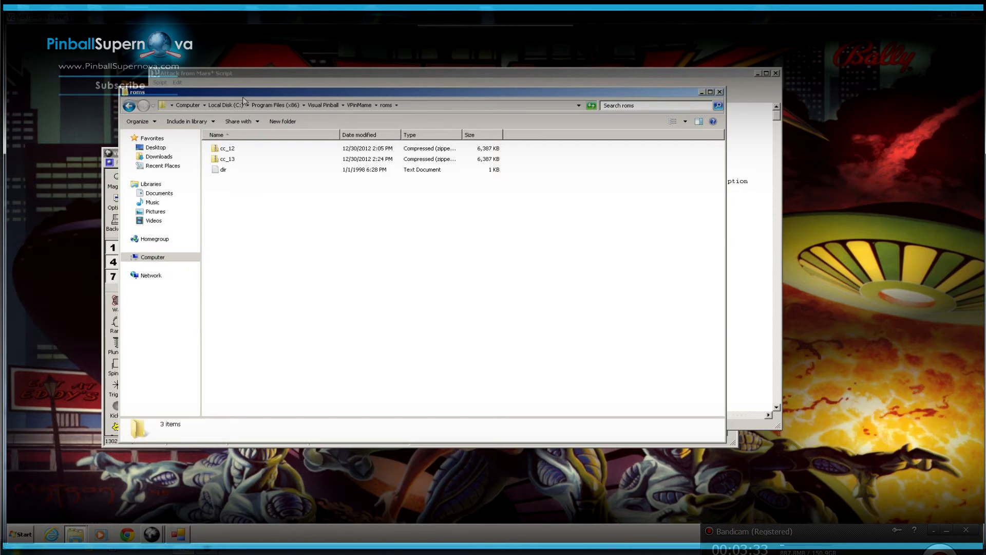
drag(244, 92, 433, 129)
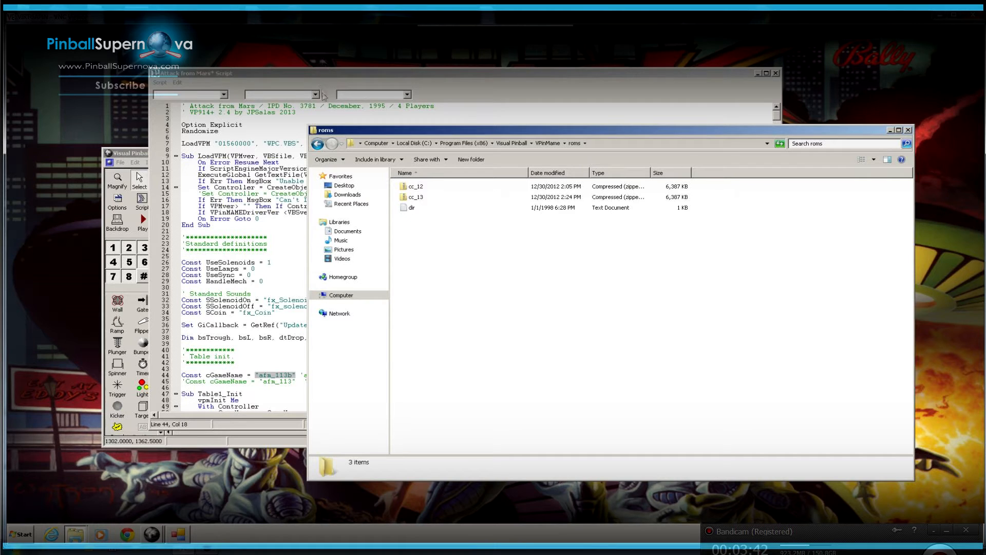
drag(875, 128, 827, 125)
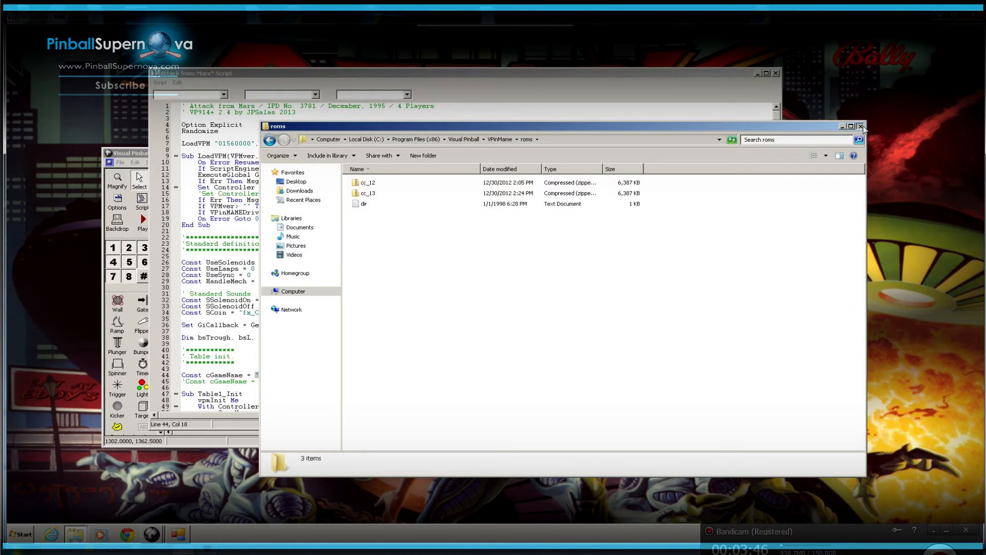
click(860, 126)
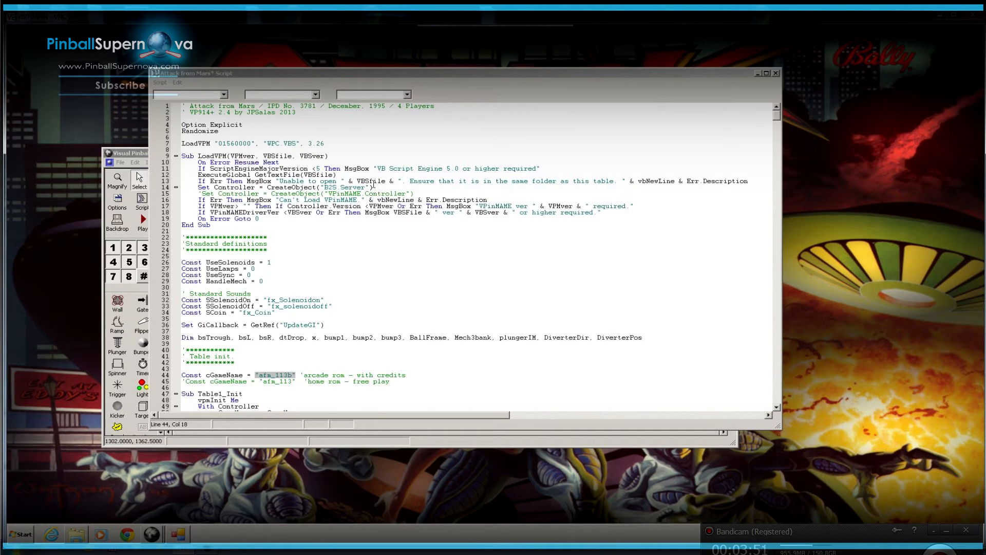
- Review the B2S.Server and commented-out VPinMAME.Controller lines in the LoadVPM routine once more
click(374, 187)
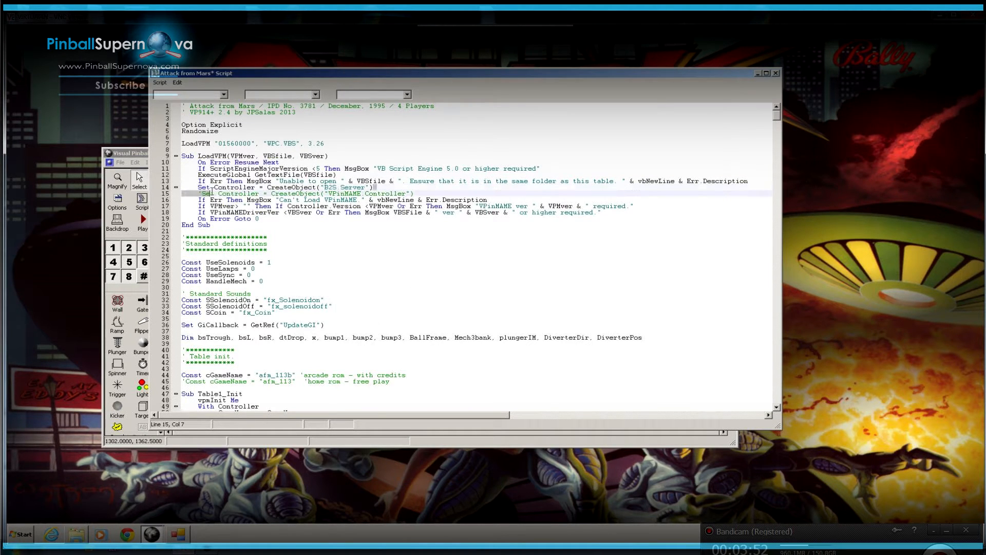
click(198, 187)
click(202, 187)
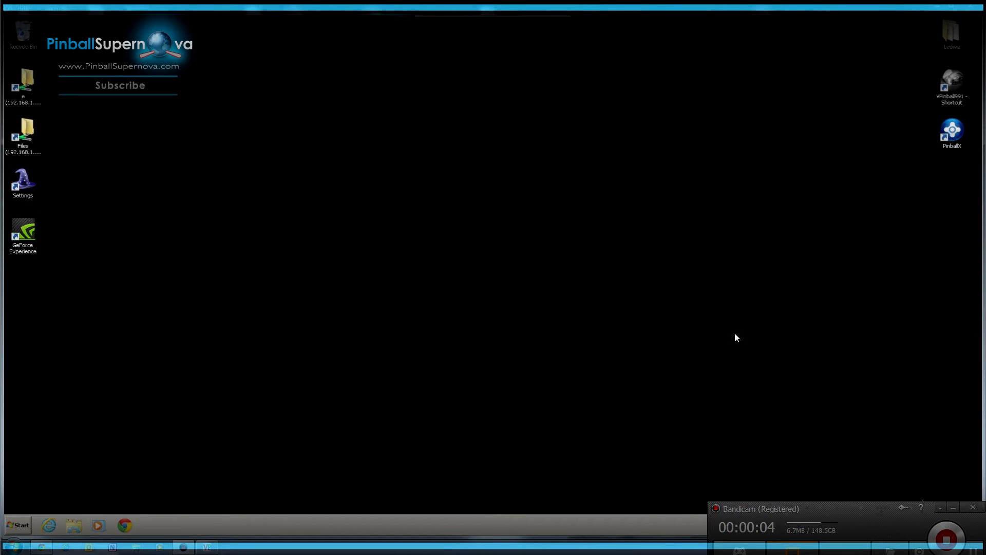
- Find the PinballX website in Chrome, look over its download section, and close the browser and Computer windows
click(26, 525)
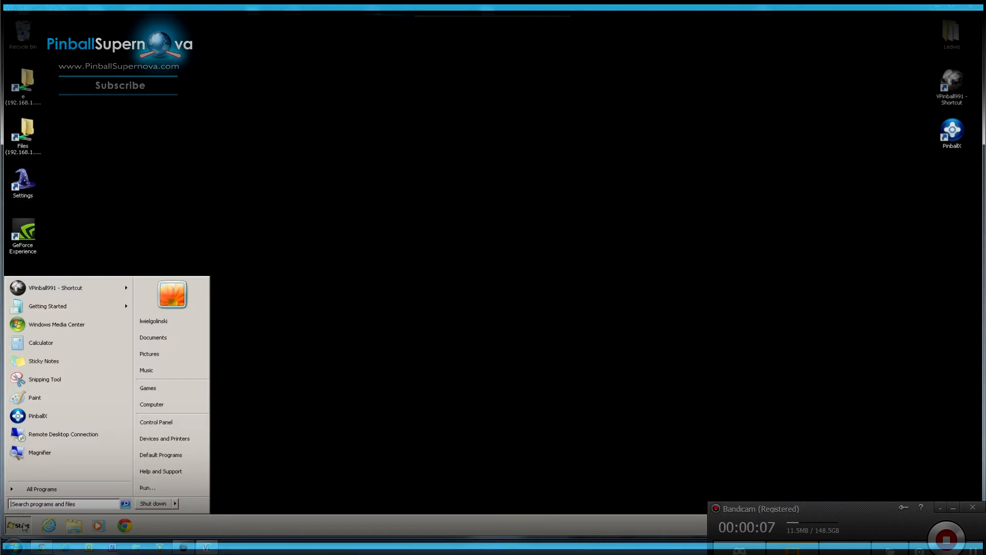
click(165, 405)
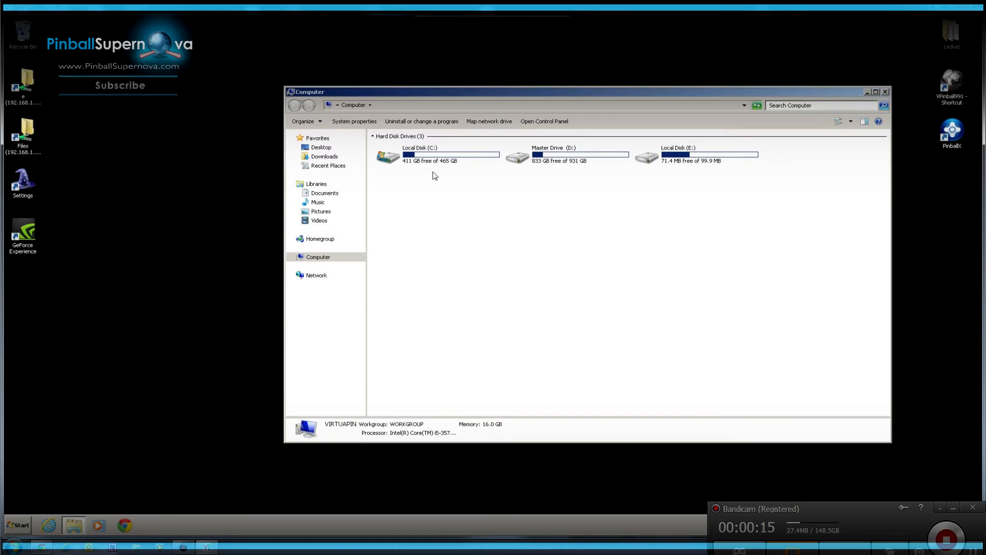
click(125, 525)
click(252, 48)
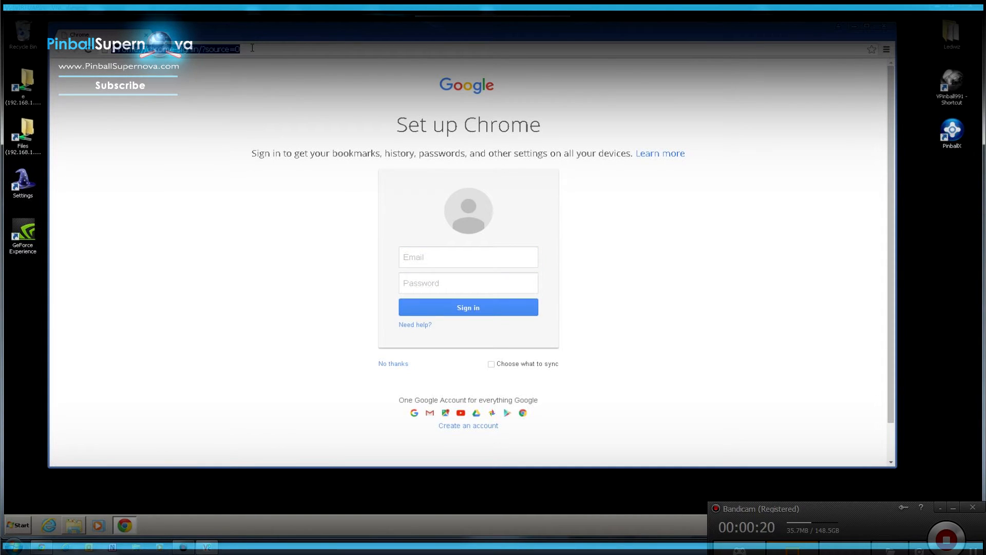
text(pinballx)
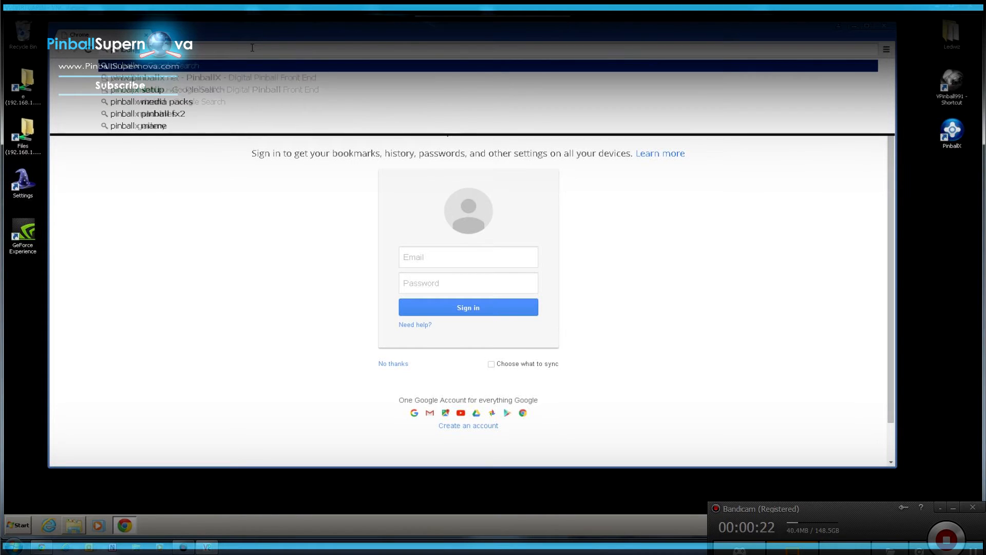
key(Return)
click(134, 151)
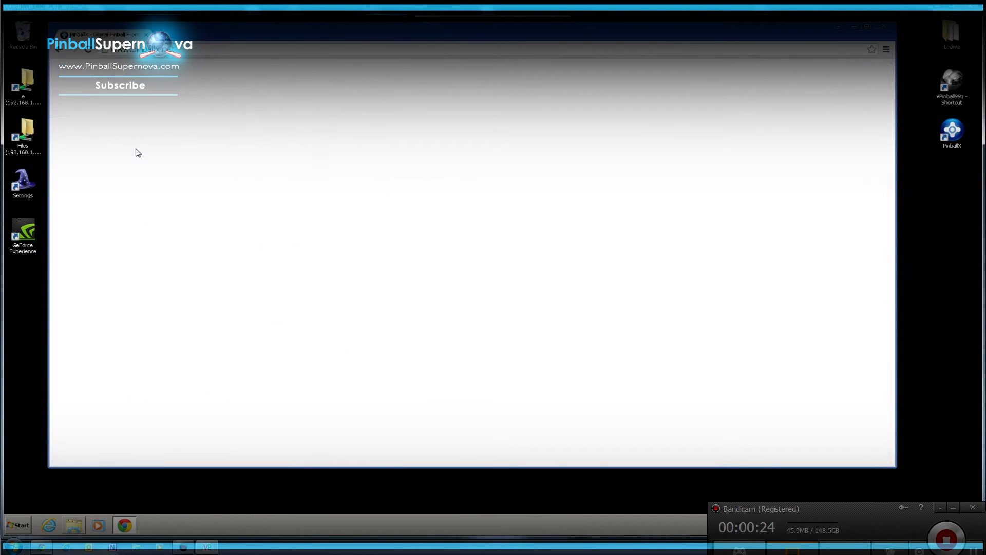
scroll(468, 262, down, 8)
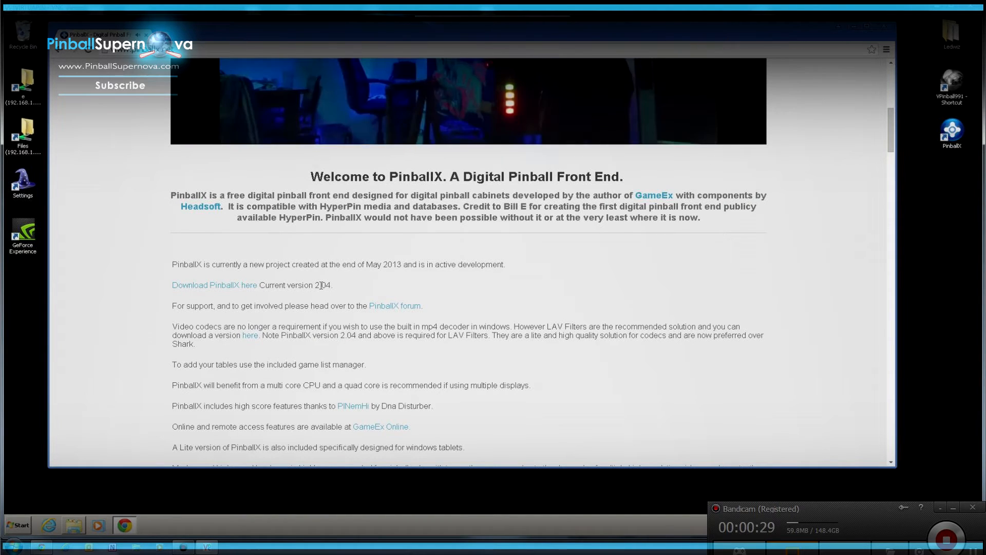
click(884, 25)
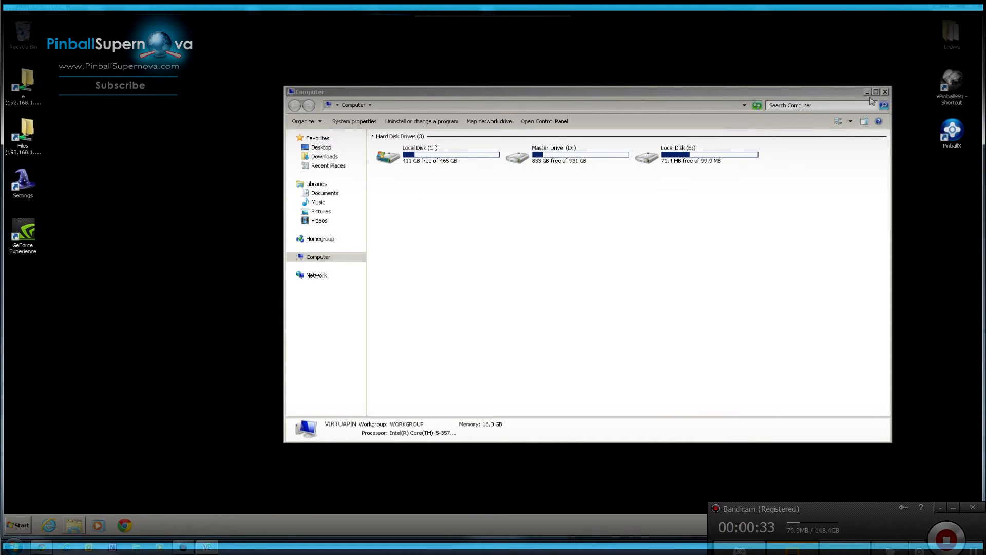
click(884, 93)
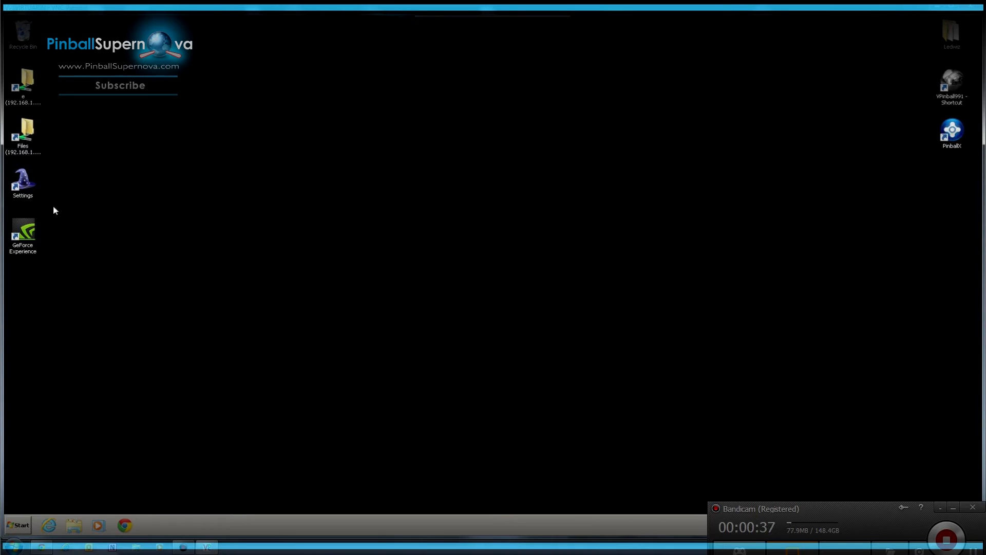
- Start the PinballX Setup Wizard, and locate the PinballX folder in Program Files (x86) on the C: drive before closing the folder window
double_click(23, 182)
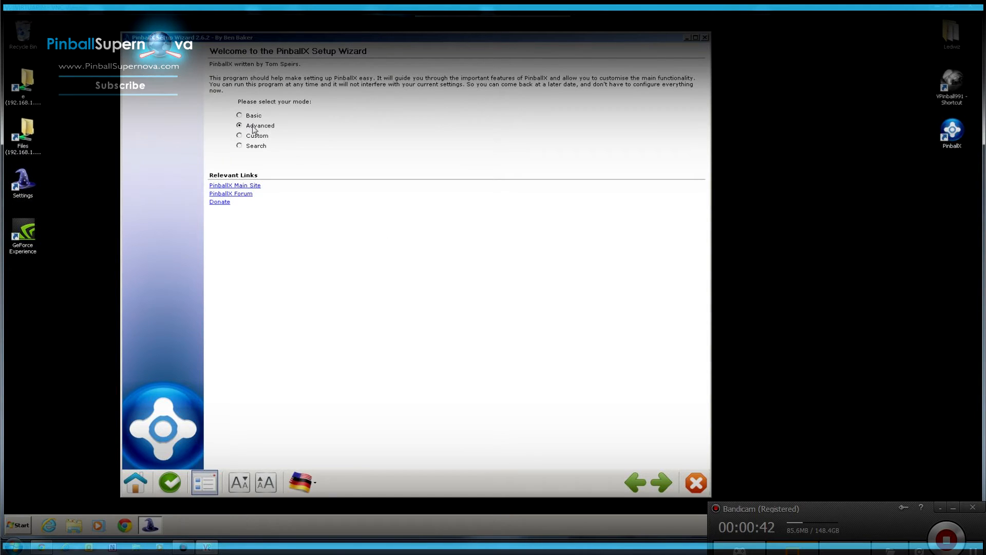
click(23, 525)
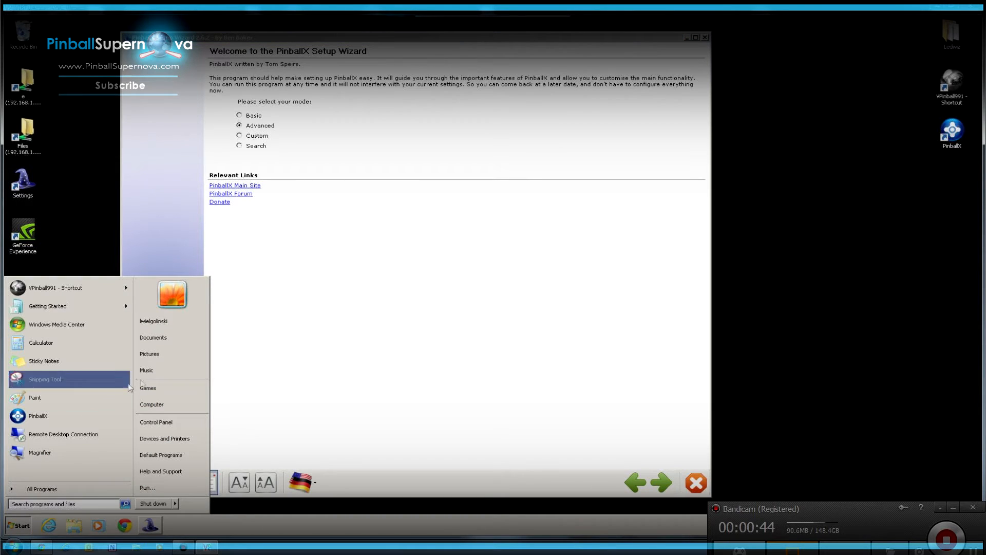
click(175, 403)
double_click(433, 162)
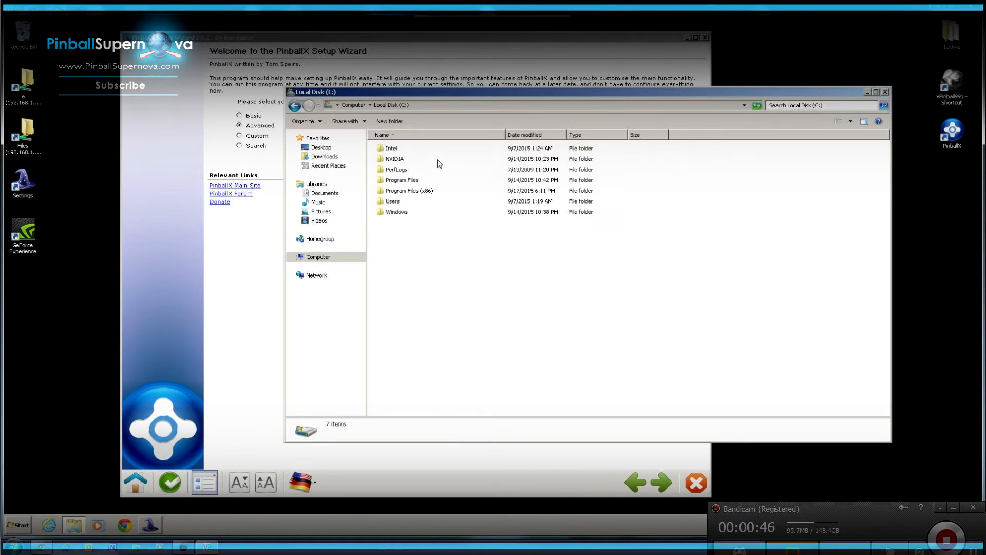
double_click(421, 190)
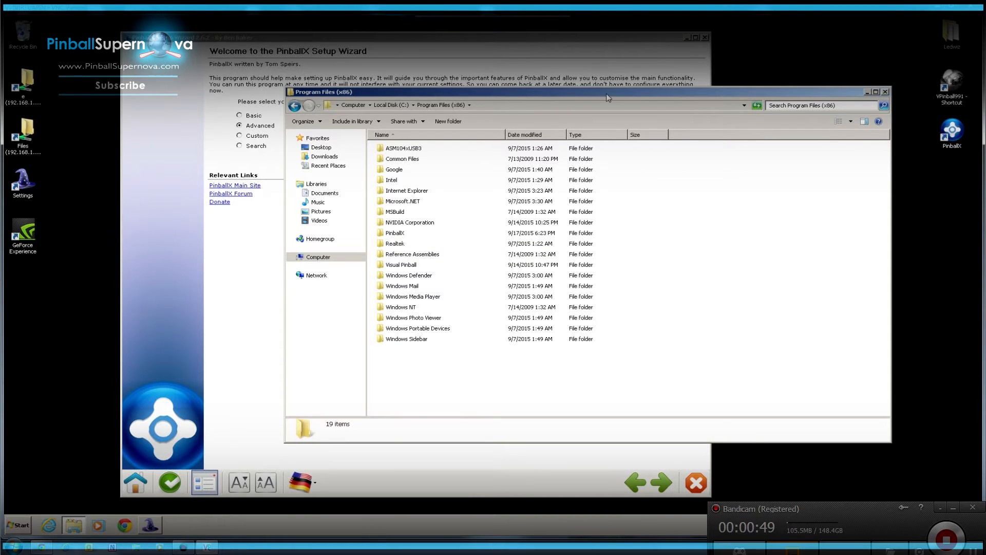
drag(608, 95, 548, 479)
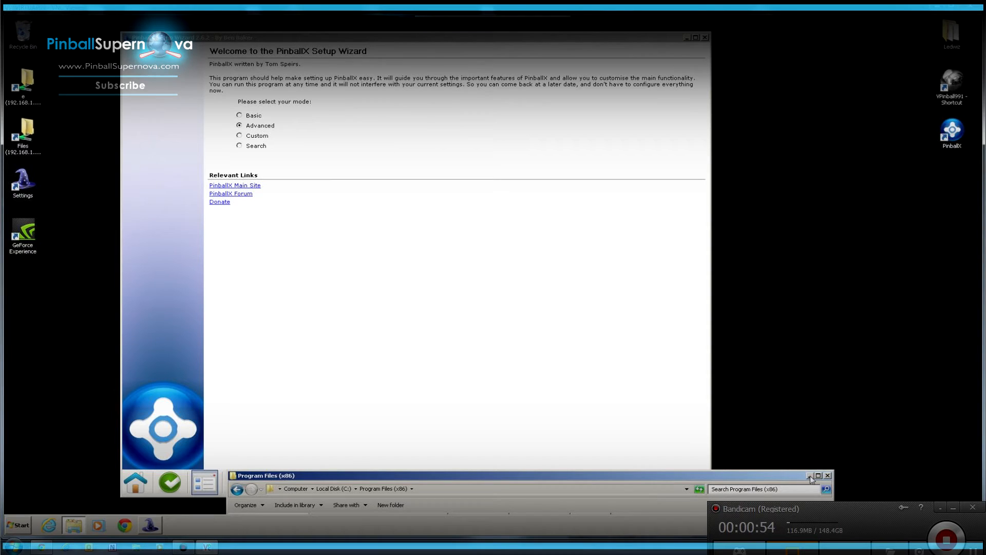
click(827, 475)
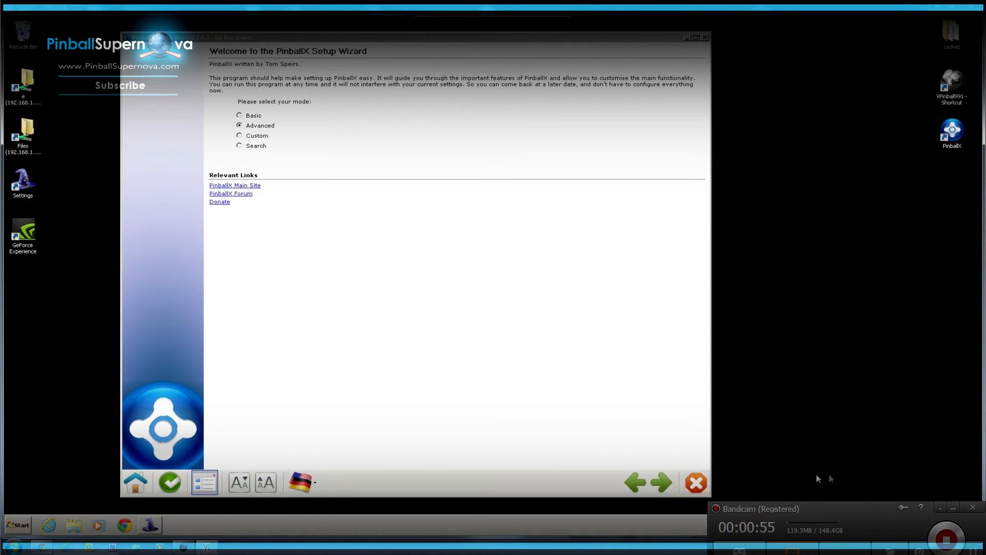
- Continue the PinballX Setup Wizard in Advanced mode past General Settings to the Display Settings page
click(665, 488)
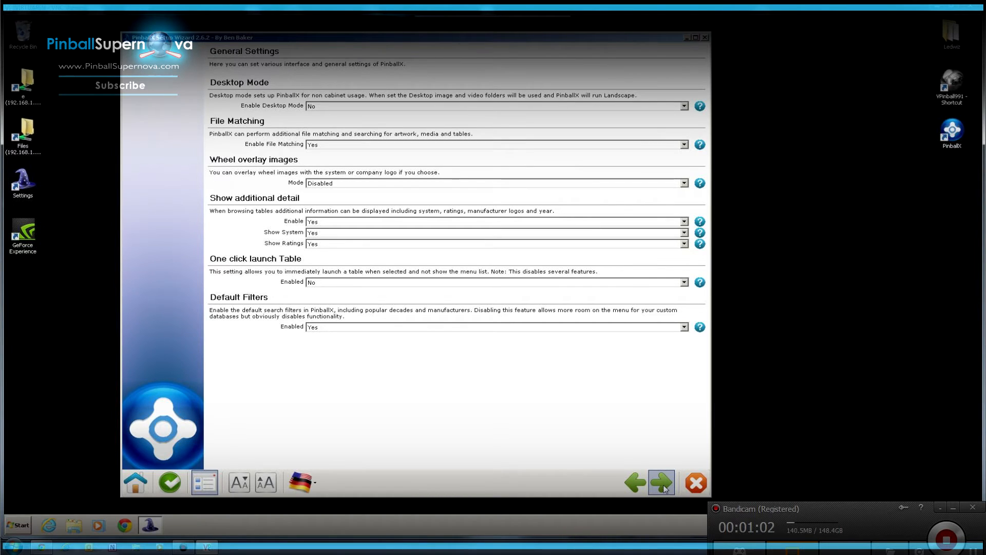
click(663, 484)
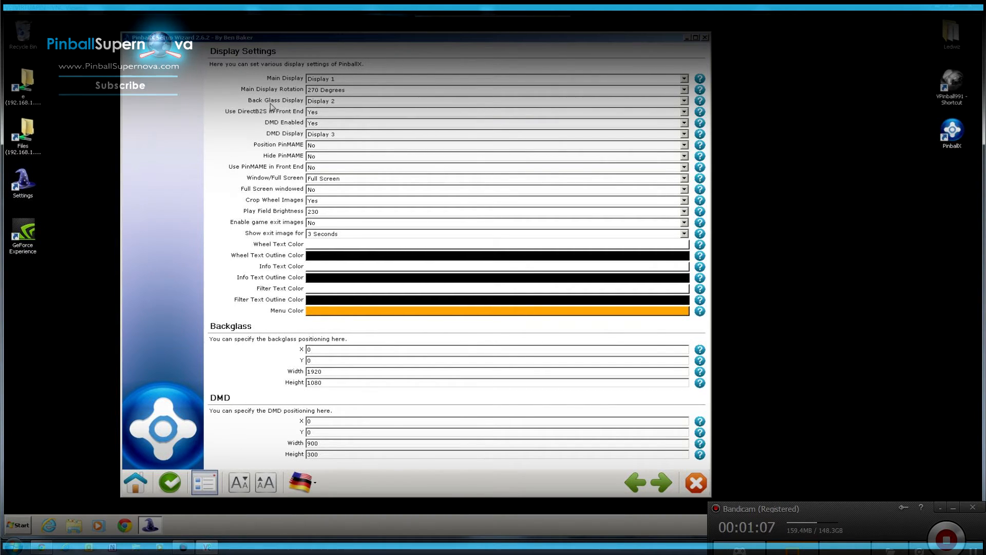
- Review the Display Settings options for PinMAME and DMD, then continue through Audio and Startup Settings to Keyboard Input Settings
mouse_move(265, 114)
mouse_move(319, 146)
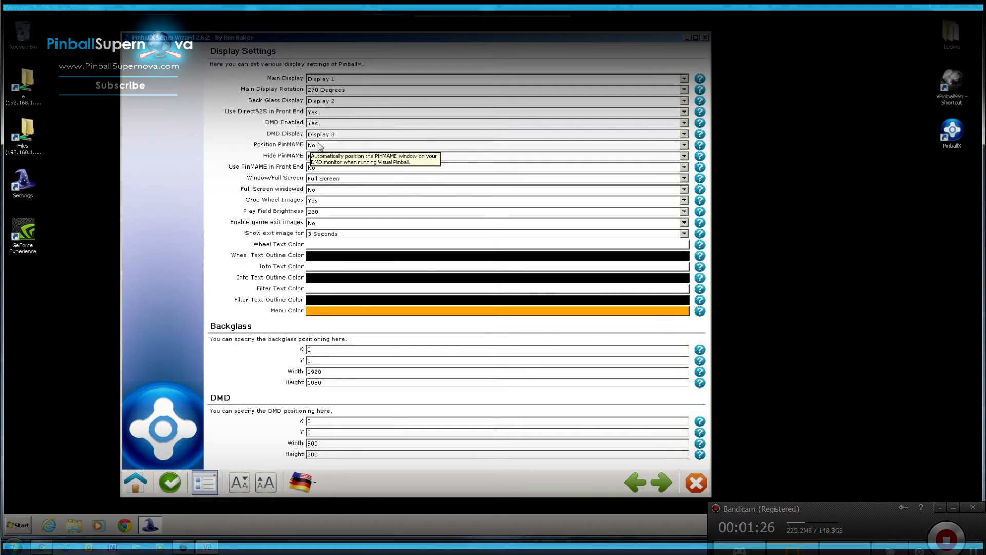
mouse_move(325, 168)
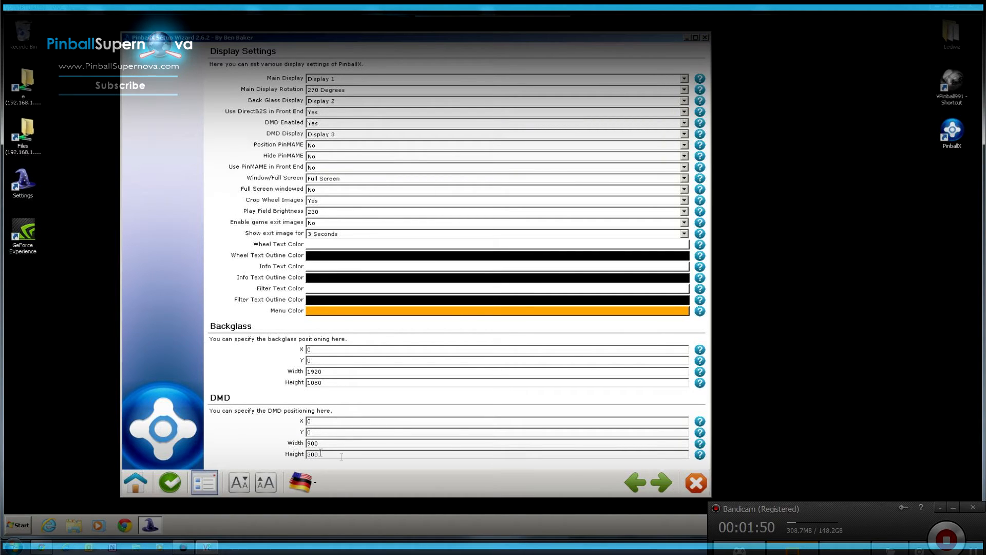
click(662, 485)
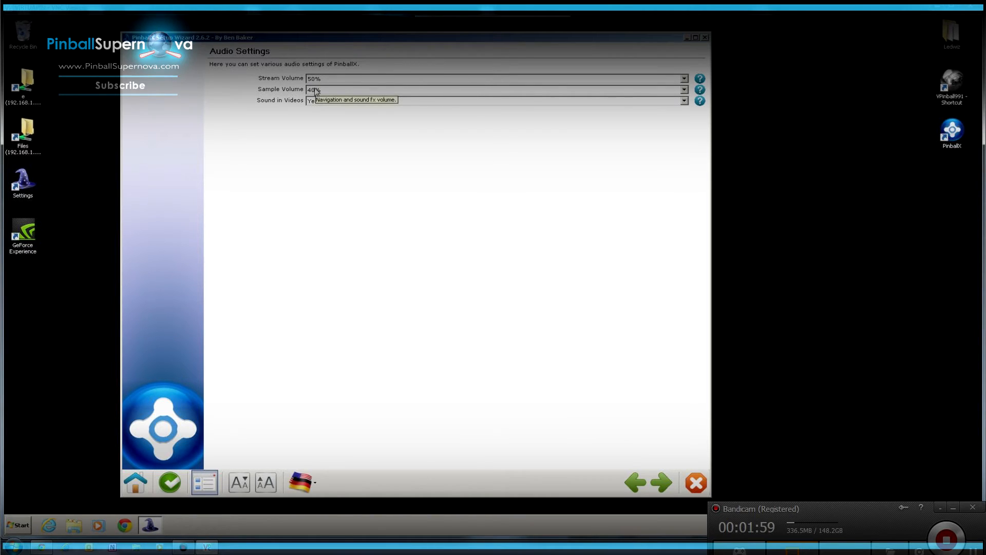
click(663, 483)
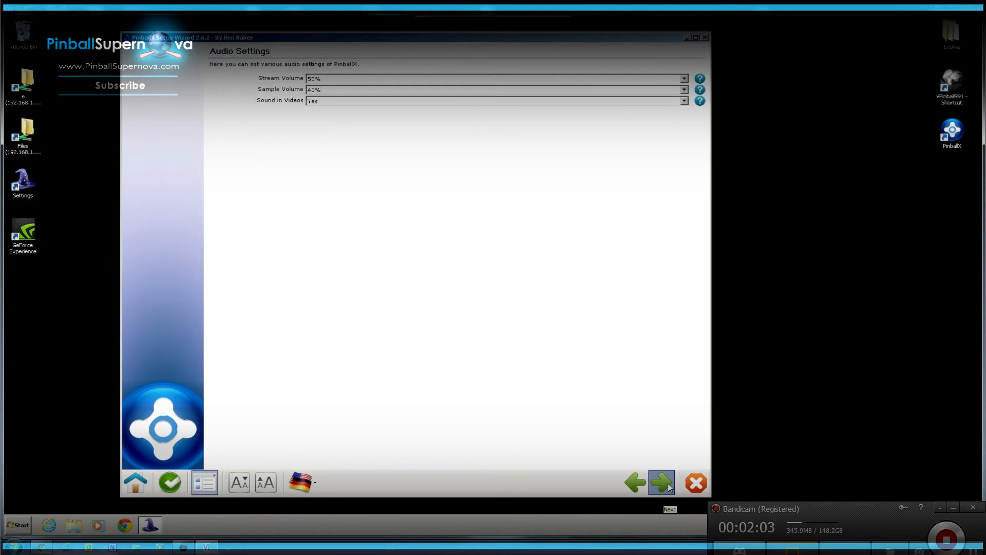
click(662, 483)
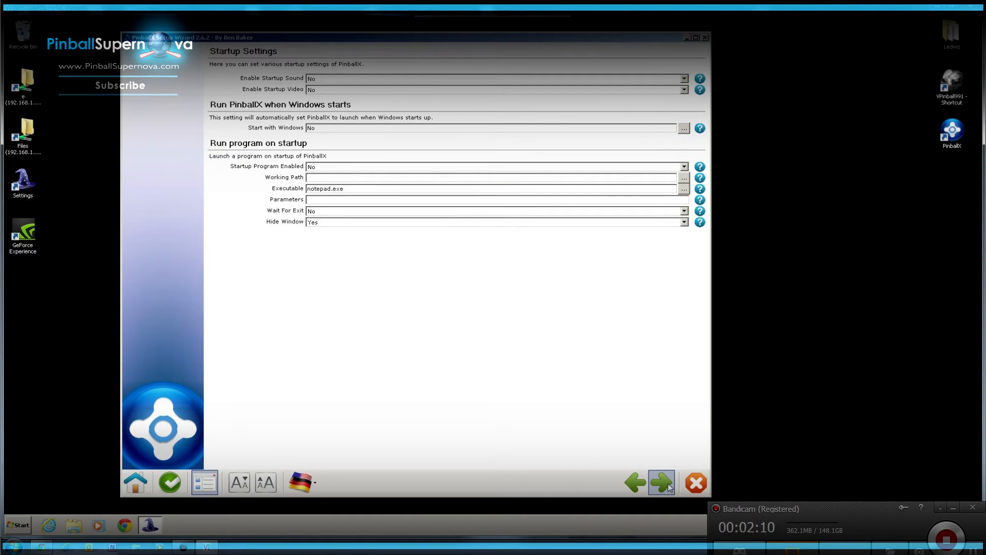
click(668, 487)
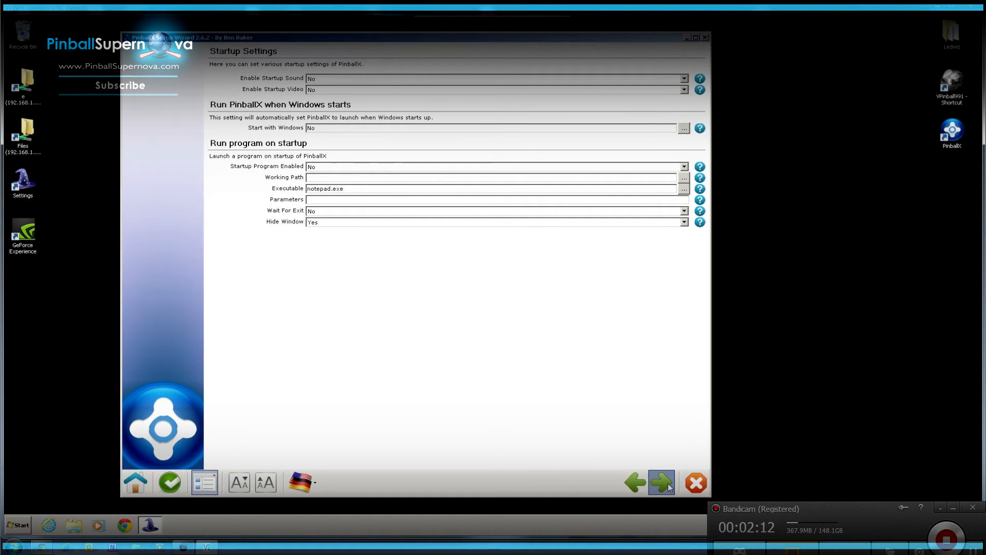
click(668, 488)
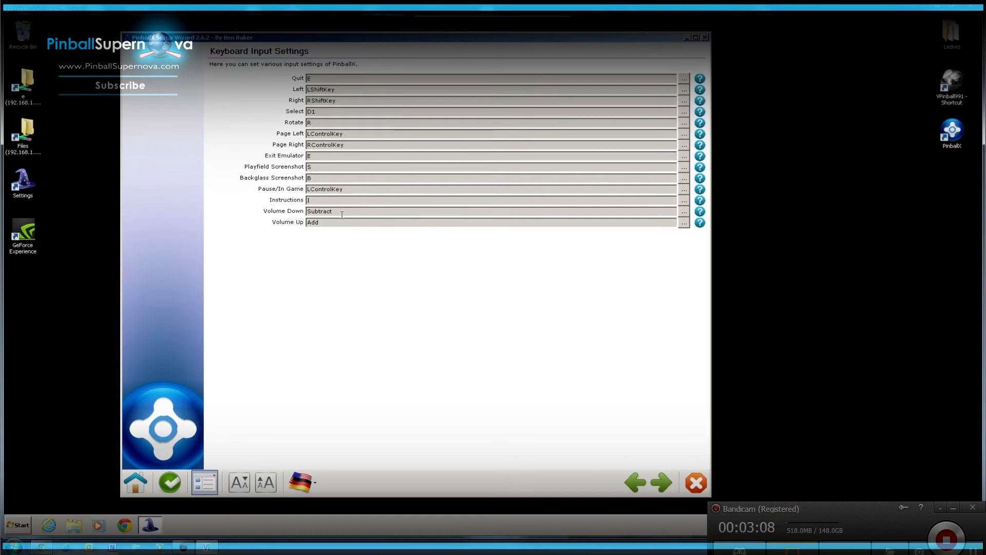
- Continue the wizard through the Joystick Input, Text and Future Pinball pages to the Visual Pinball page
click(664, 486)
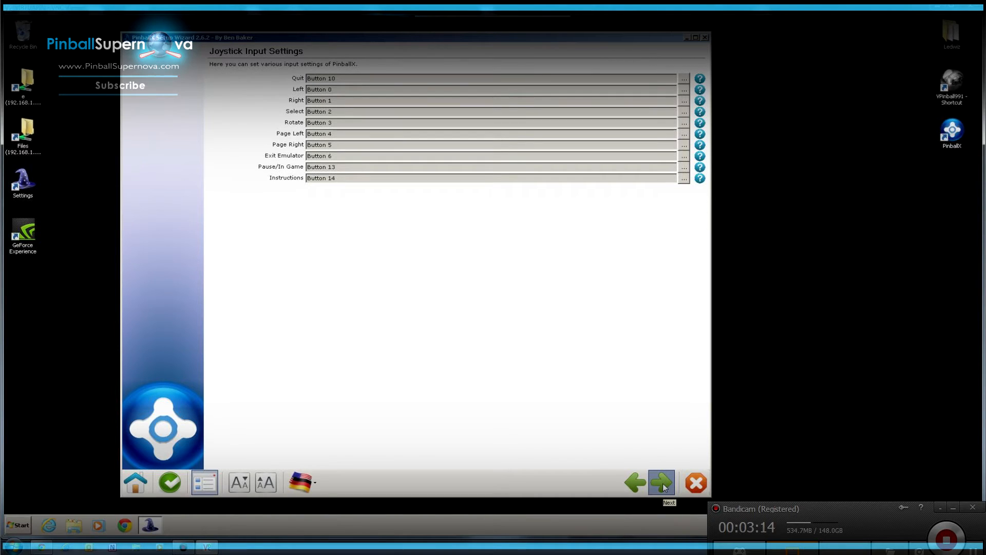
click(664, 487)
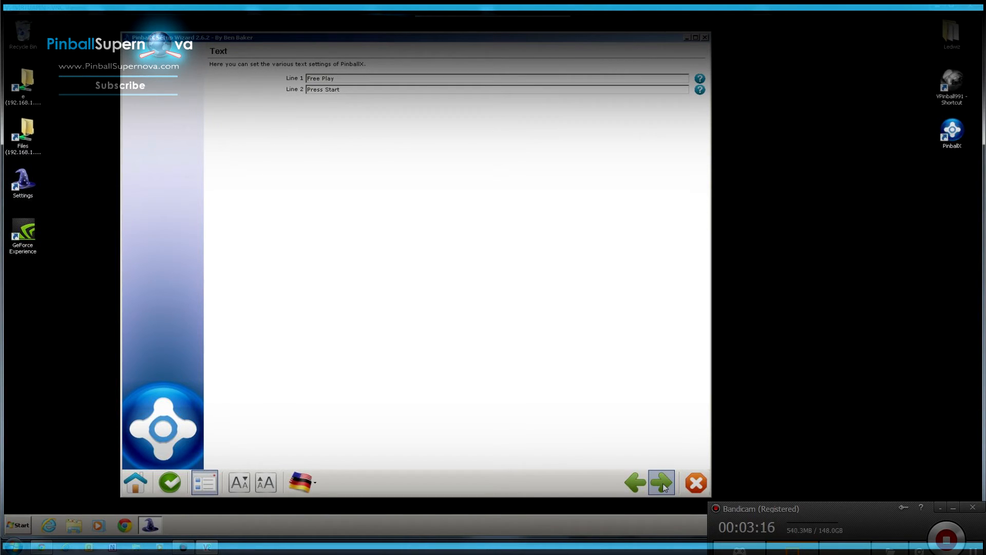
click(662, 483)
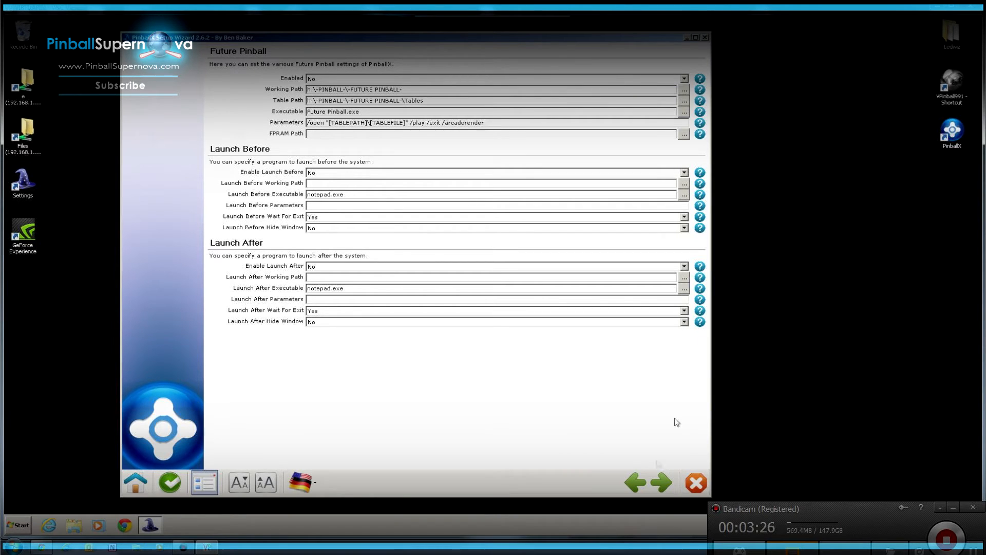
click(663, 485)
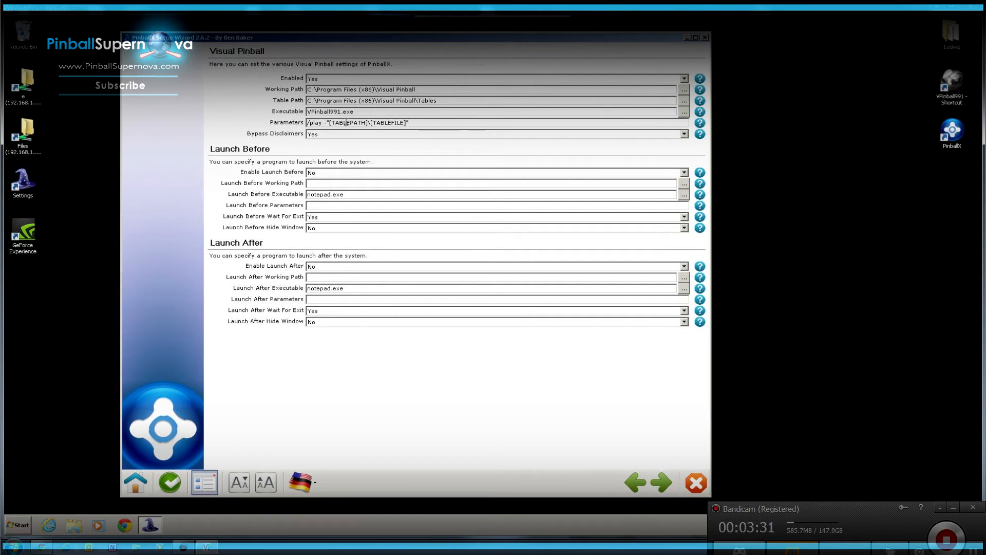
- Open the Program Files (x86) folder on the C: drive in a window beside the wizard's Visual Pinball settings
click(30, 526)
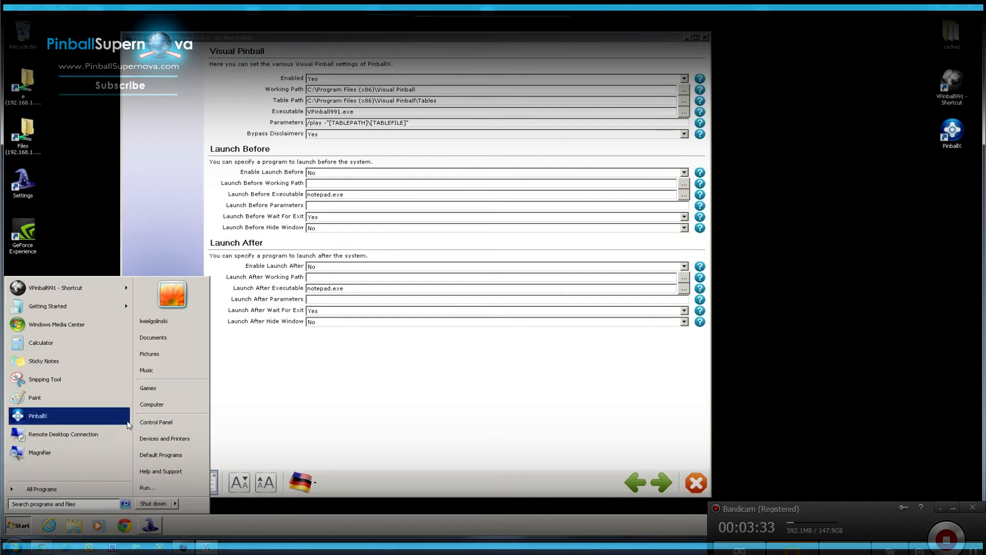
click(154, 405)
double_click(330, 226)
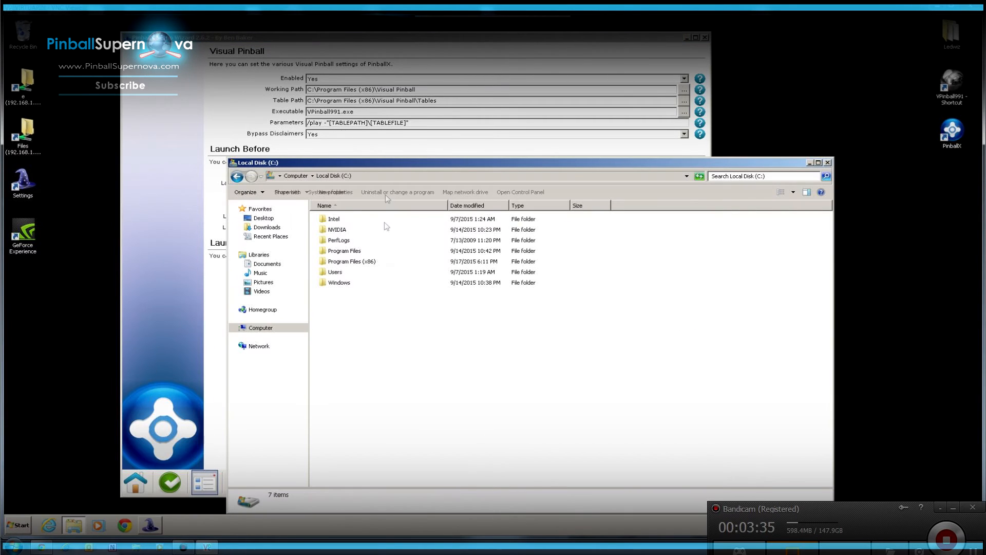
drag(389, 163, 714, 99)
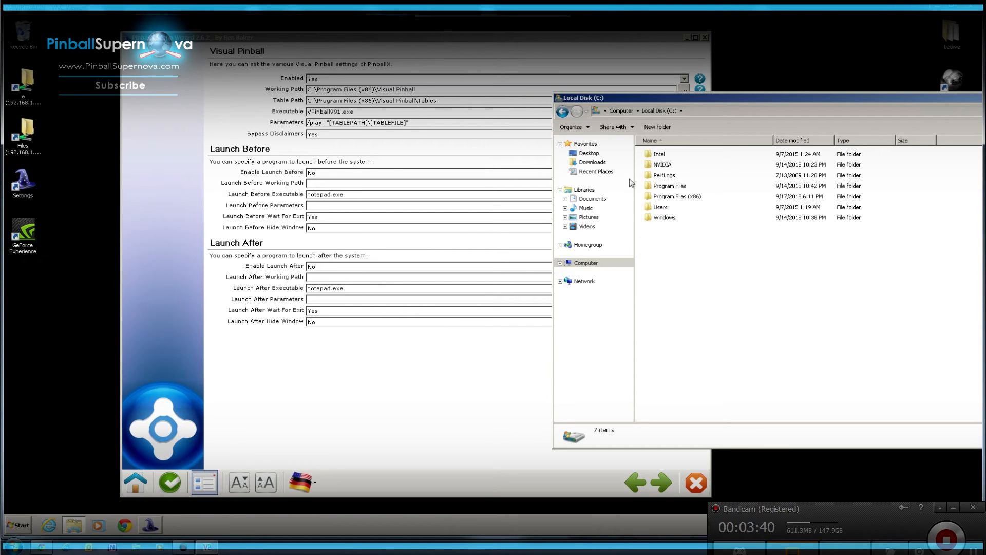
click(670, 197)
double_click(670, 197)
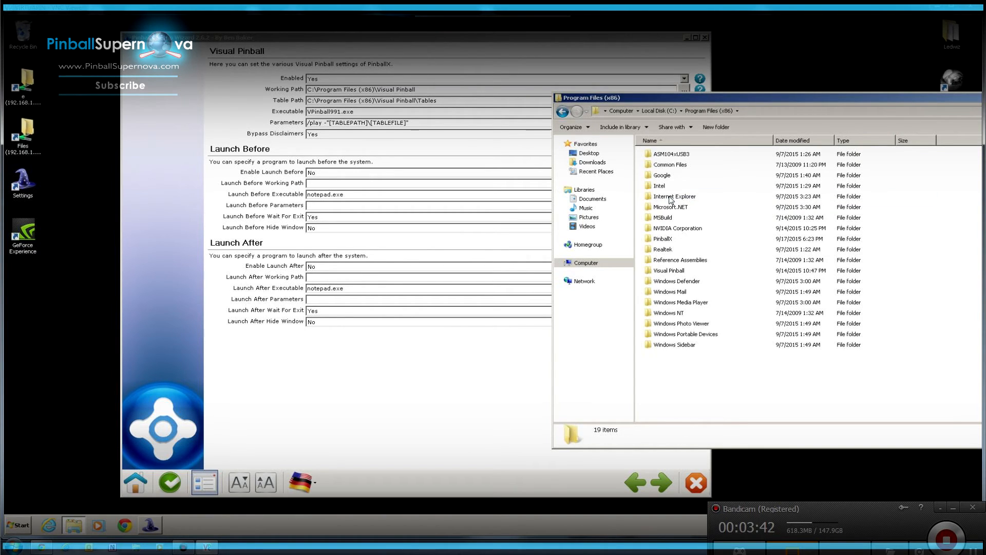
- Locate the Tables folder and VPinball991 application inside the Visual Pinball folder for comparison with the wizard's paths
click(674, 264)
click(670, 271)
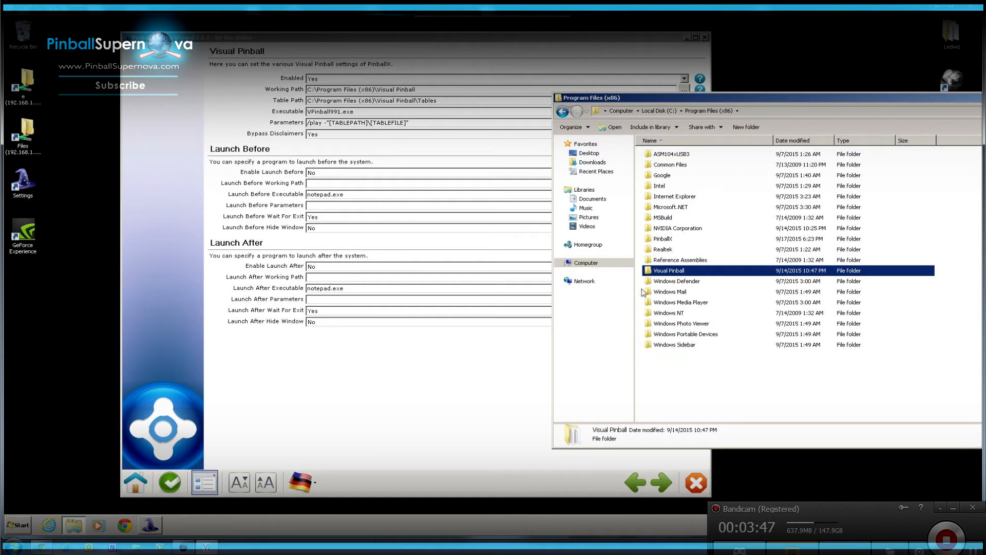
double_click(657, 273)
click(662, 177)
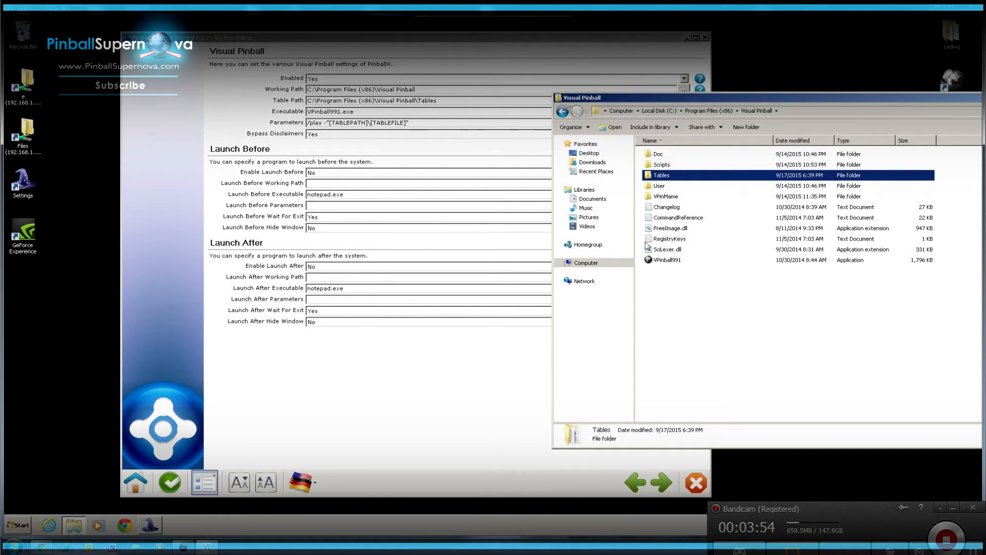
click(664, 260)
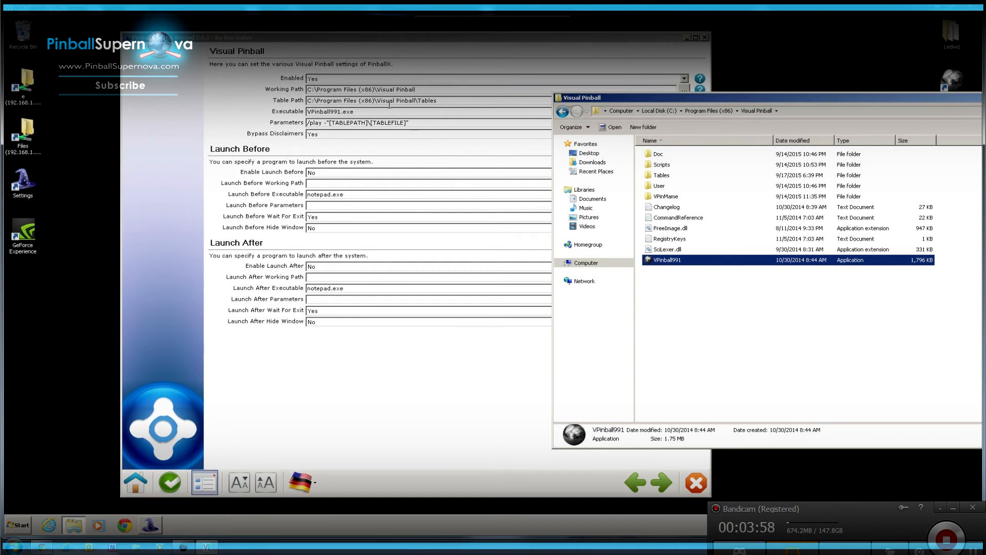
- Advance the wizard past Pinball FX2 and Other Systems to Attract Mode, and close the Visual Pinball folder window
click(422, 445)
click(662, 482)
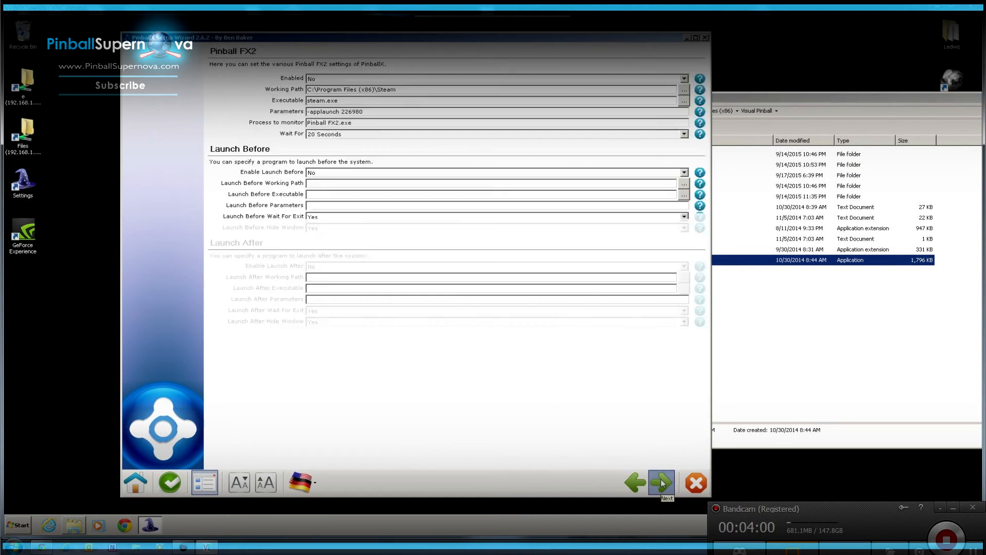
click(662, 483)
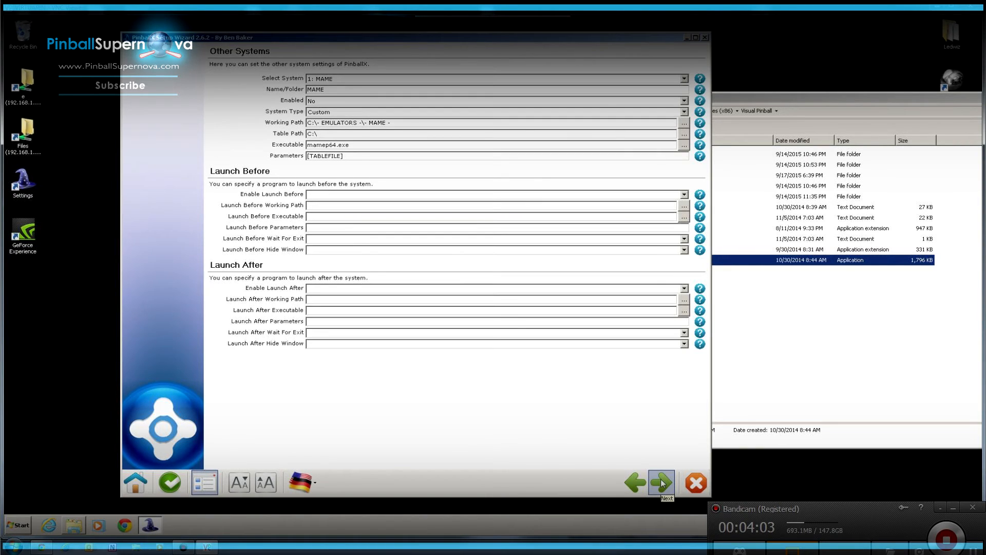
click(662, 483)
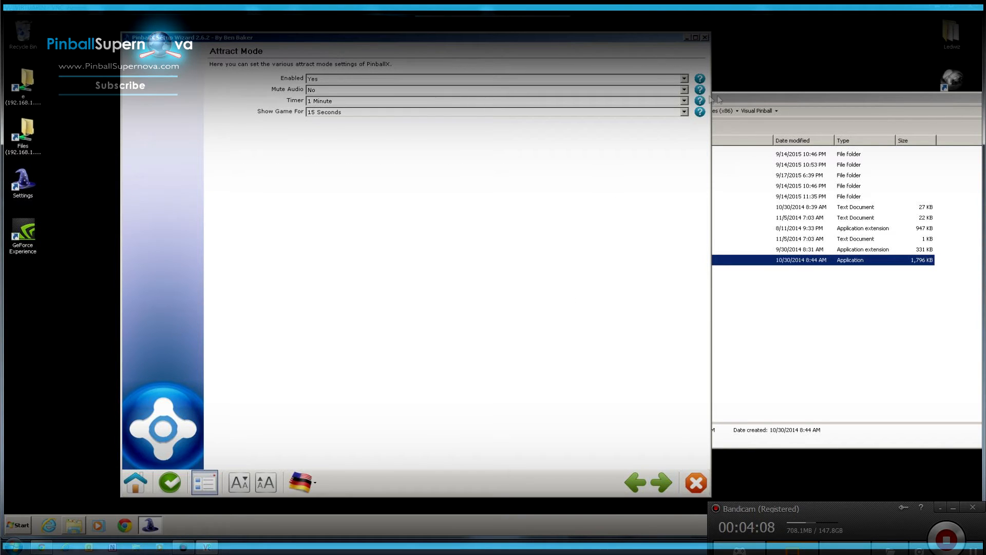
drag(740, 100, 512, 153)
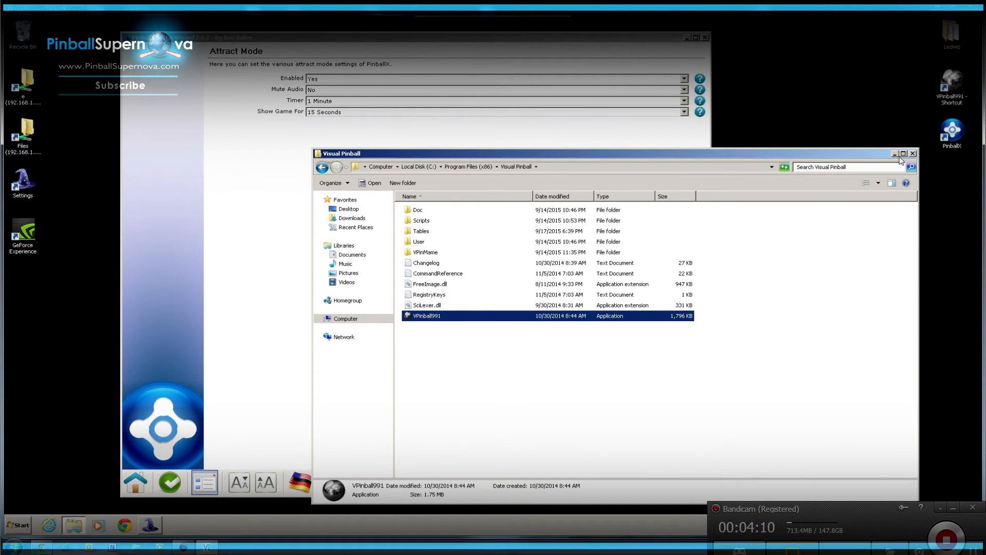
click(912, 153)
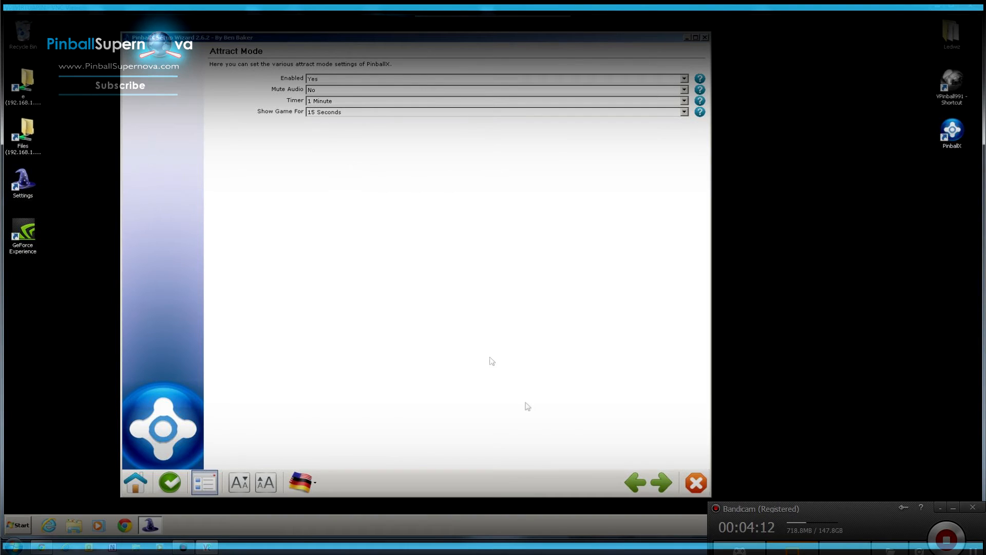
- Go through the Auto Exit, Exit Screen and remaining wizard pages, and close the Setup Wizard
click(663, 483)
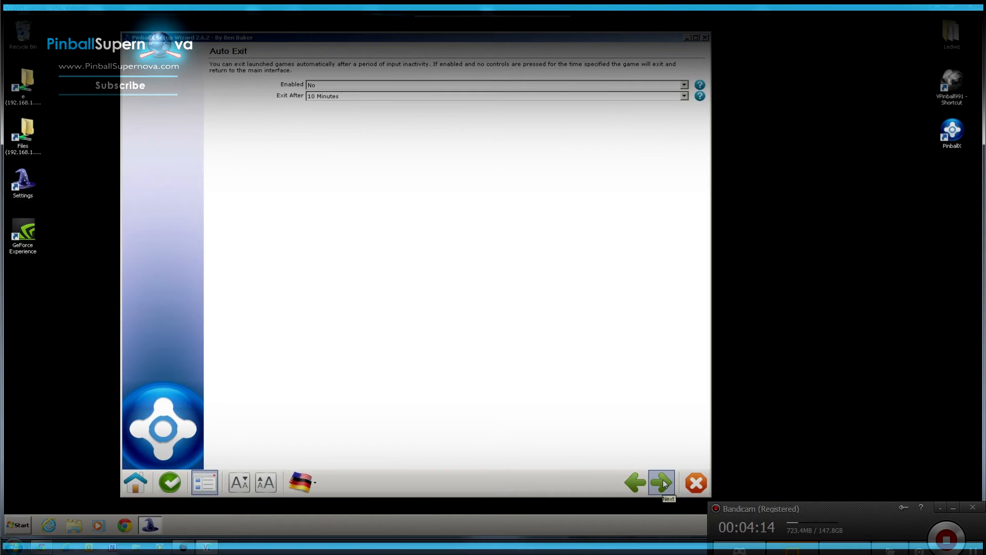
click(662, 483)
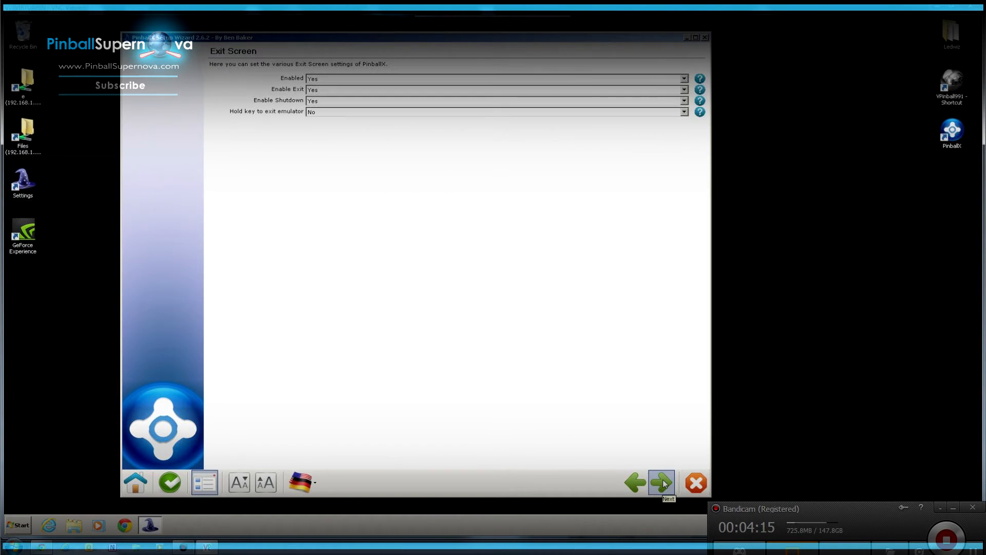
click(662, 482)
click(662, 483)
click(663, 482)
click(695, 483)
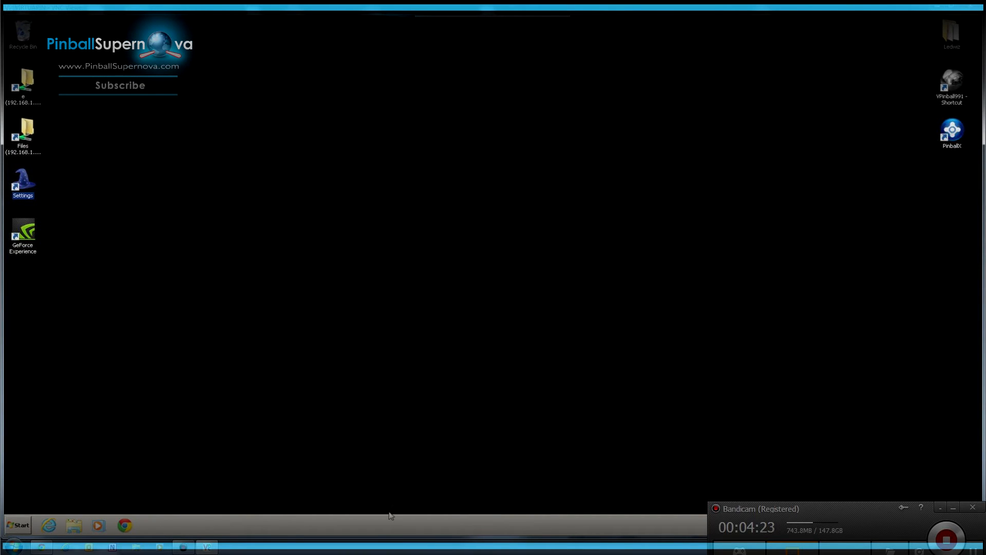
- Open the PinballX folder in Program Files (x86) on the C: drive
click(23, 526)
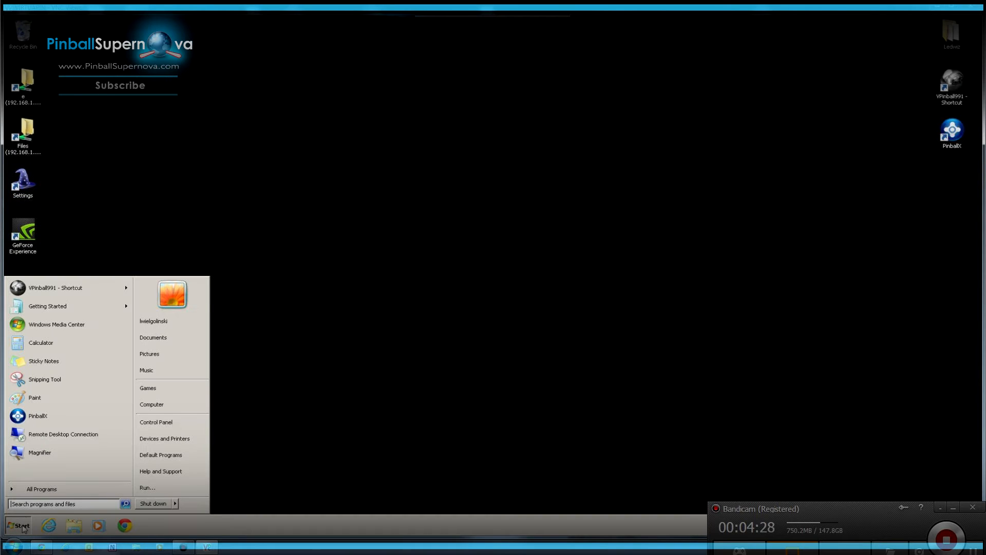
click(160, 404)
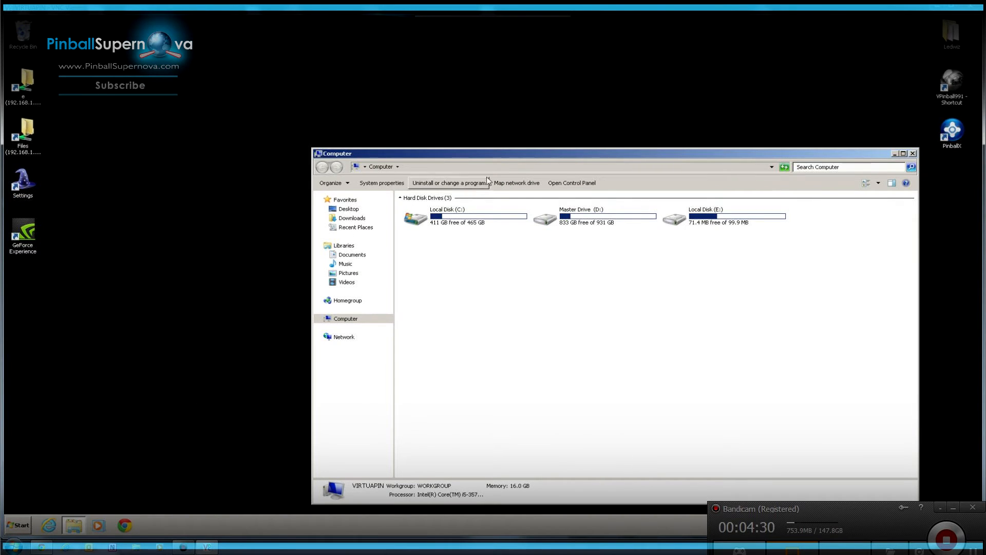
drag(503, 152, 408, 103)
double_click(369, 163)
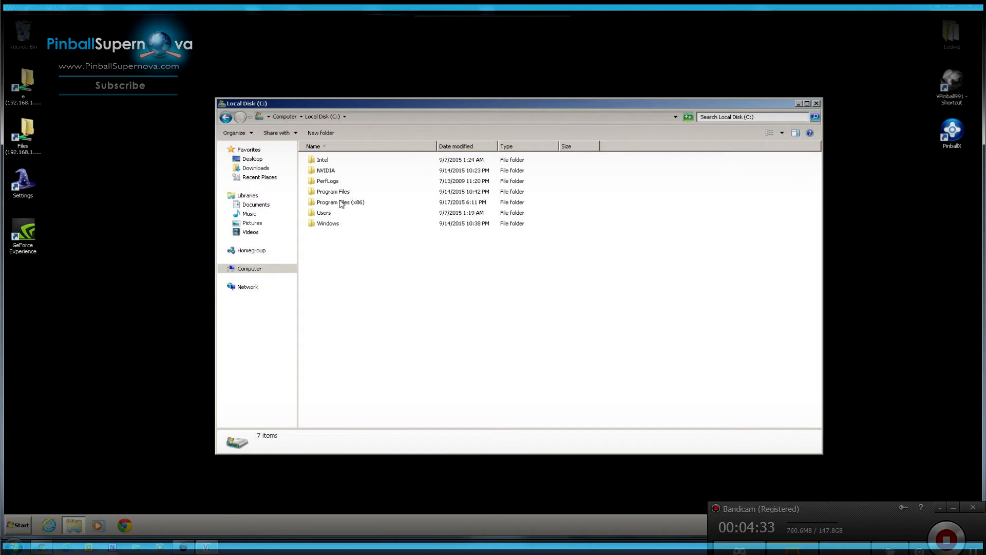
double_click(341, 203)
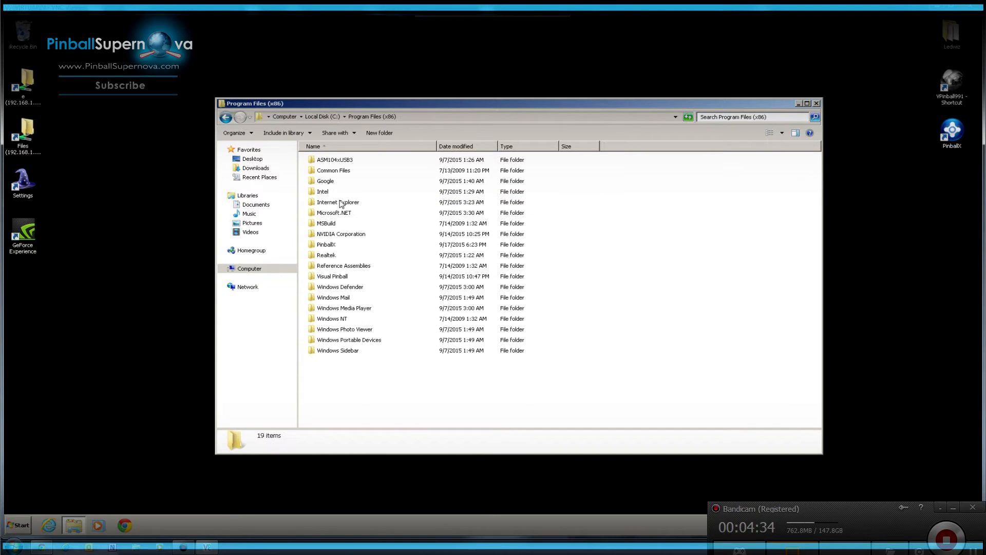
double_click(328, 245)
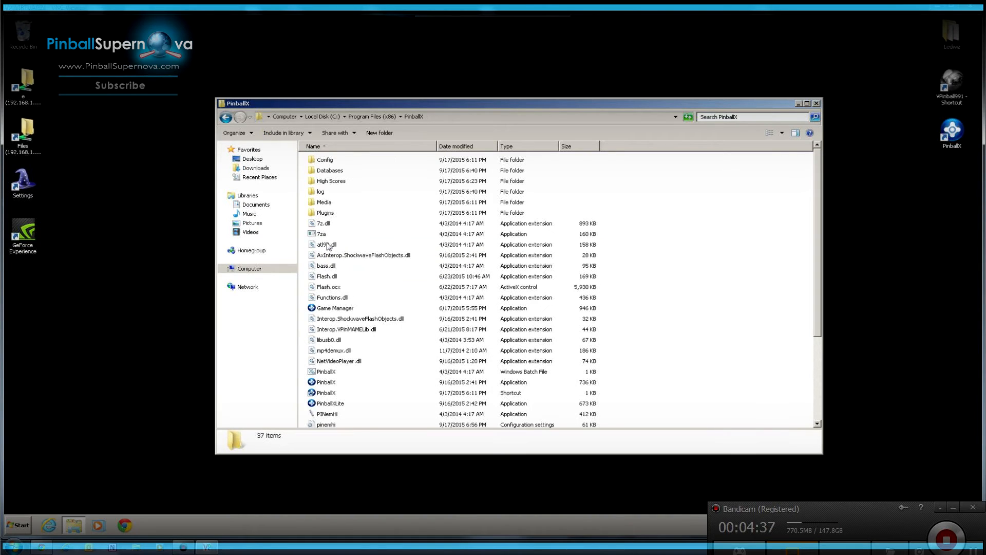
- Move and enlarge the PinballX folder window, then open its Databases folder and select the Visual Pinball folder
drag(359, 103, 349, 60)
drag(698, 411, 698, 471)
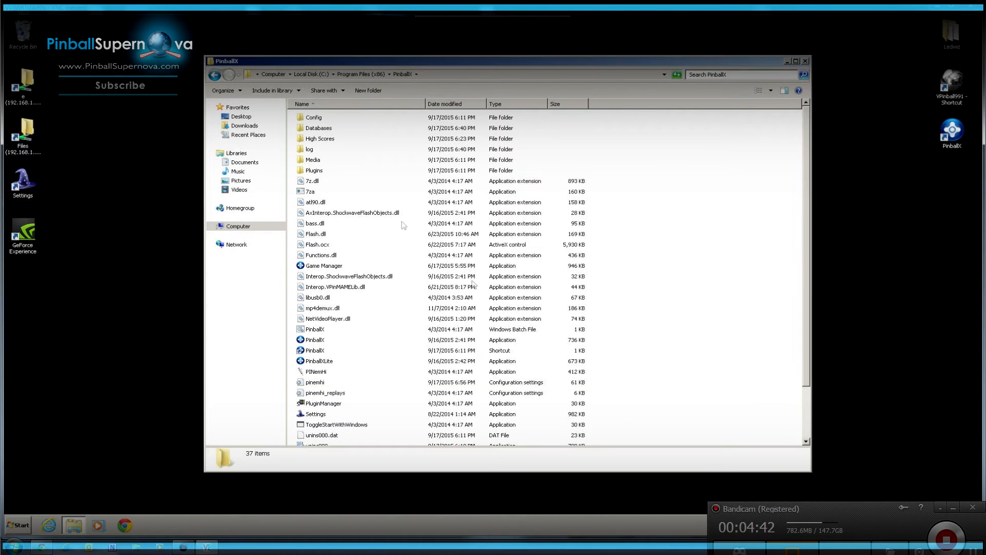
double_click(319, 128)
click(323, 160)
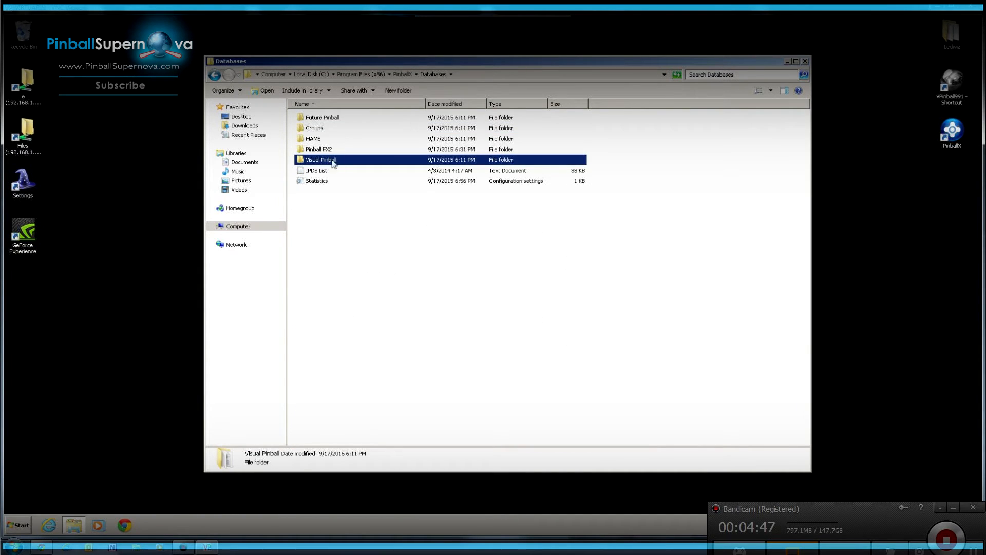
- Open a second folder window showing Program Files (x86) on the C: drive beside the Databases window
click(19, 529)
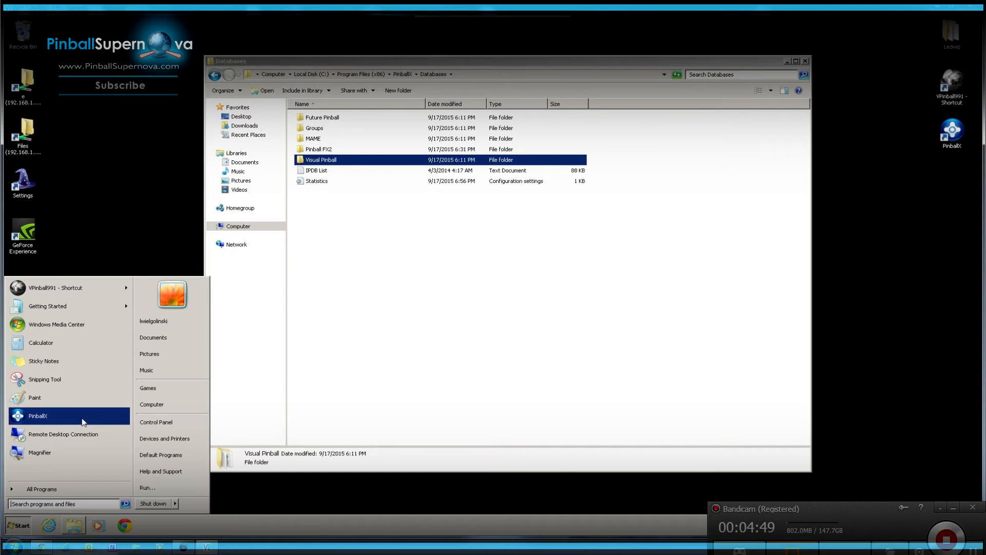
click(154, 404)
double_click(389, 194)
drag(388, 72, 669, 113)
double_click(645, 213)
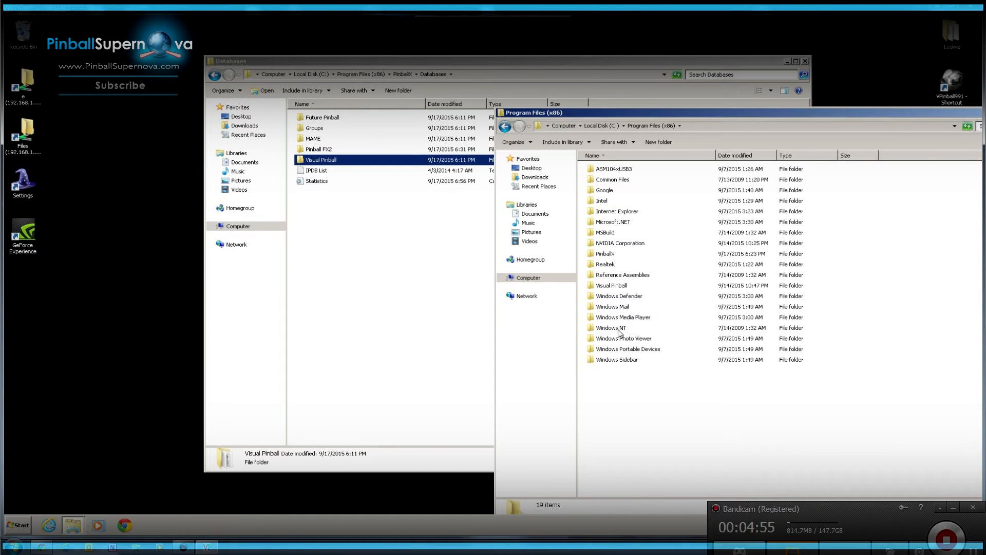
- Open the Visual Pinball XML document from the PinballX Databases\Visual Pinball folder for editing in Notepad
click(612, 286)
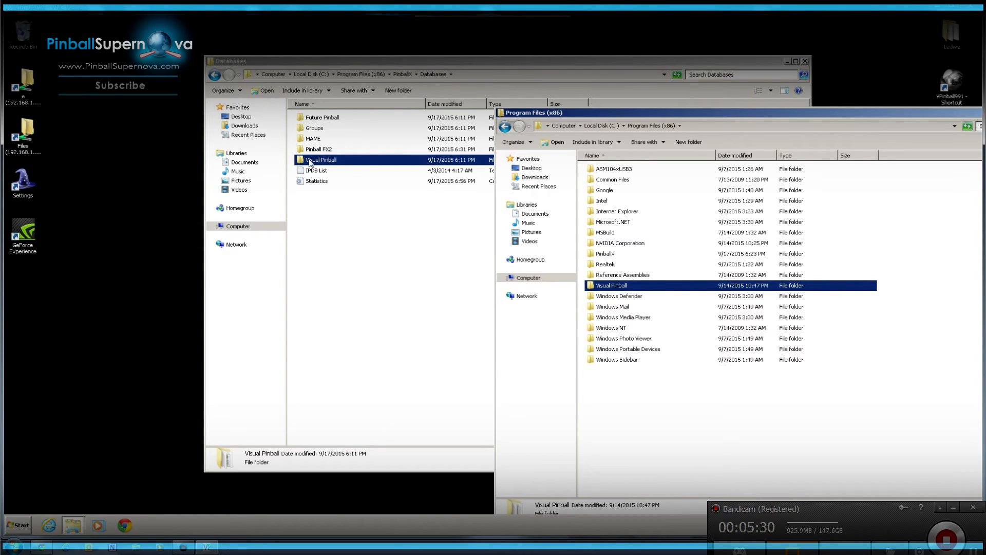
click(321, 184)
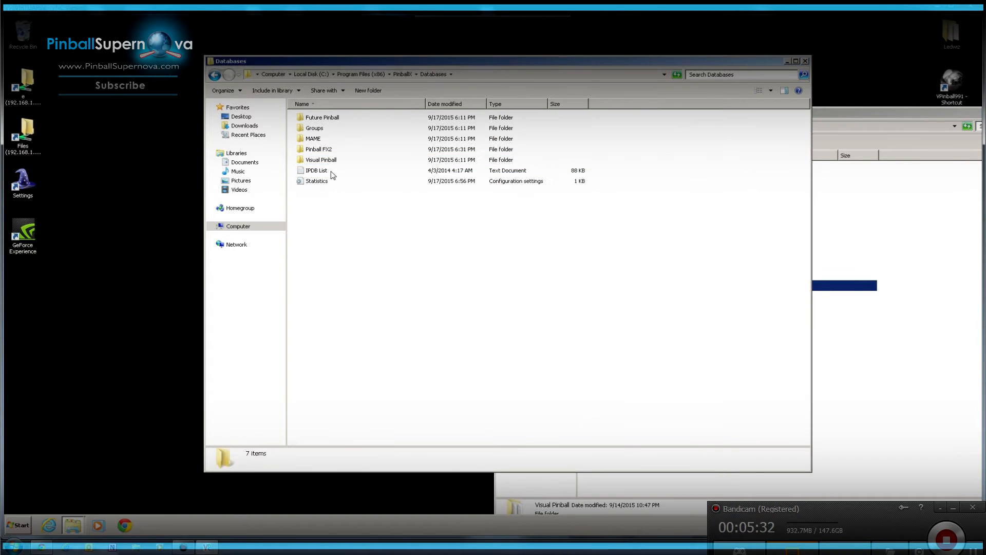
double_click(330, 162)
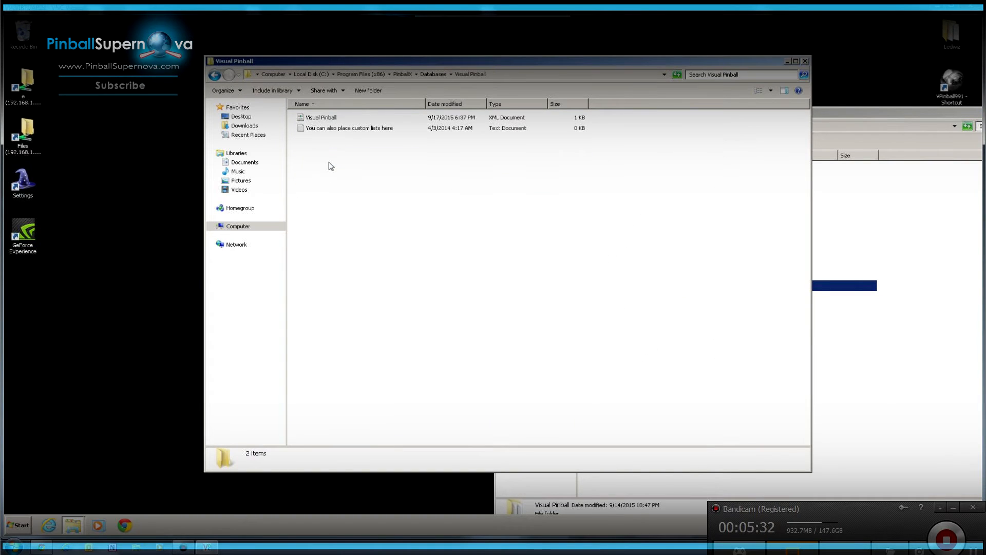
click(326, 121)
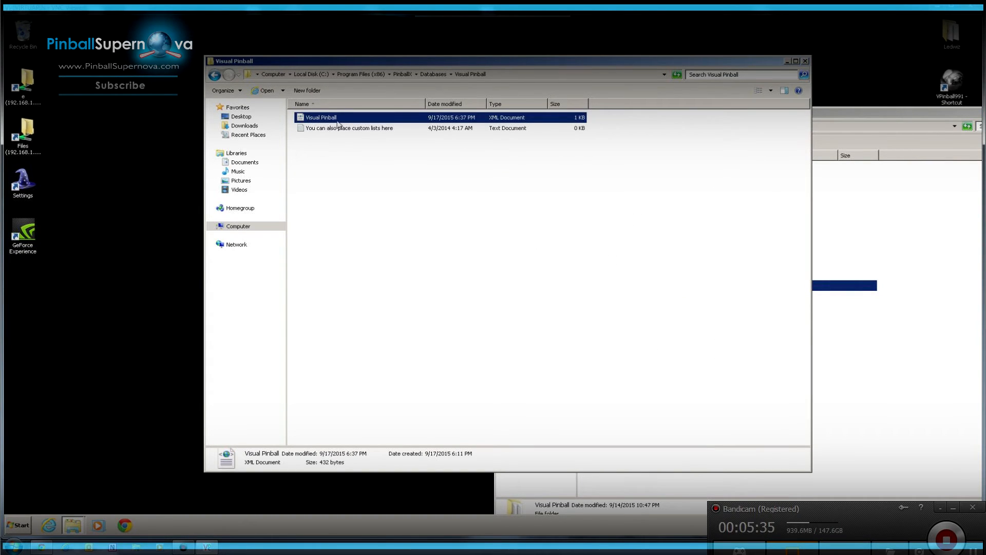
right_click(338, 123)
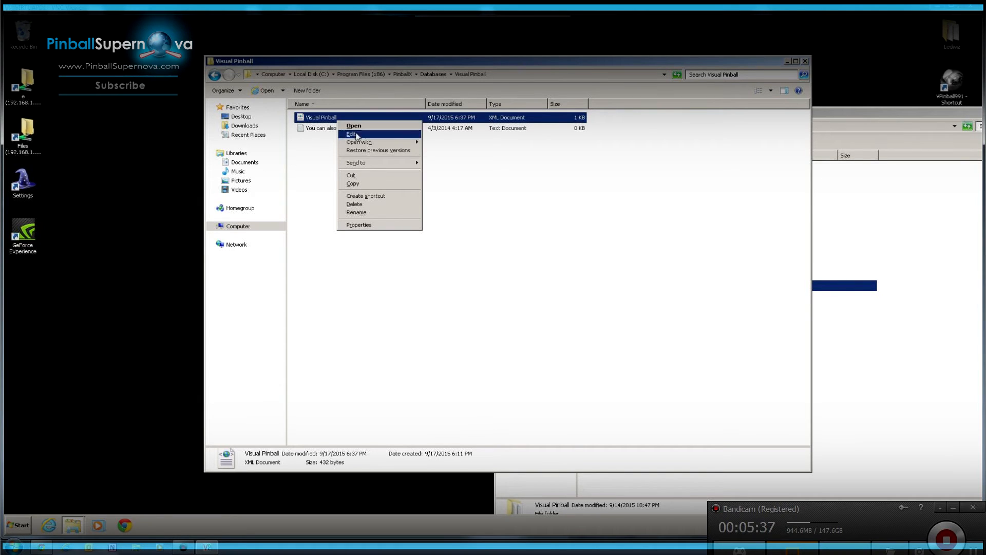
mouse_move(363, 144)
click(451, 161)
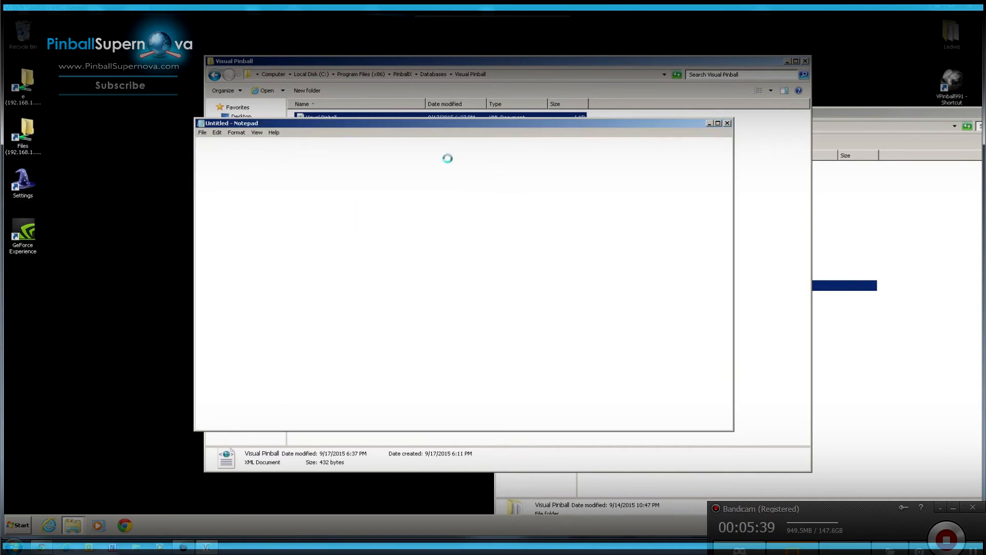
- Reposition the Notepad window over the Databases folder window and close the Program Files (x86) window
drag(436, 131, 489, 128)
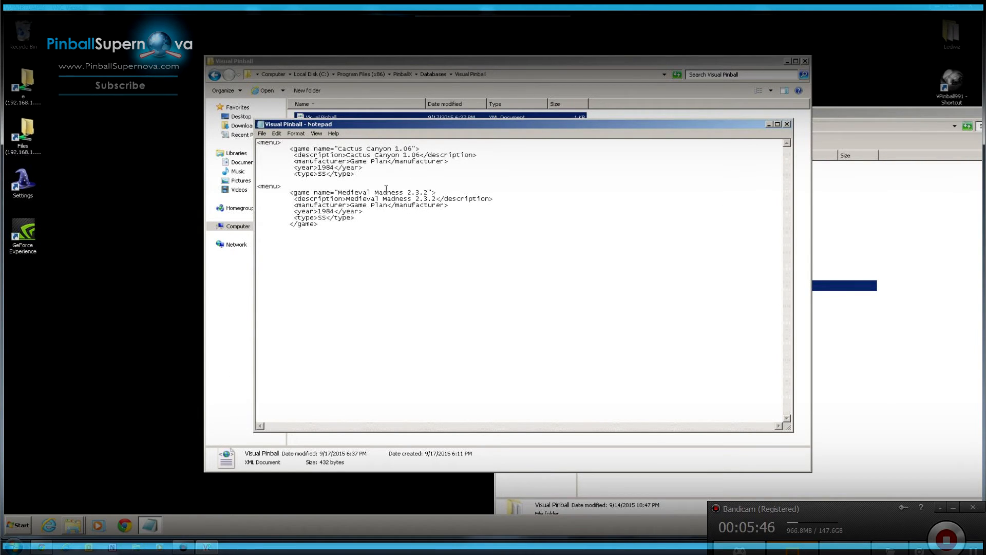
drag(874, 112, 713, 119)
click(934, 118)
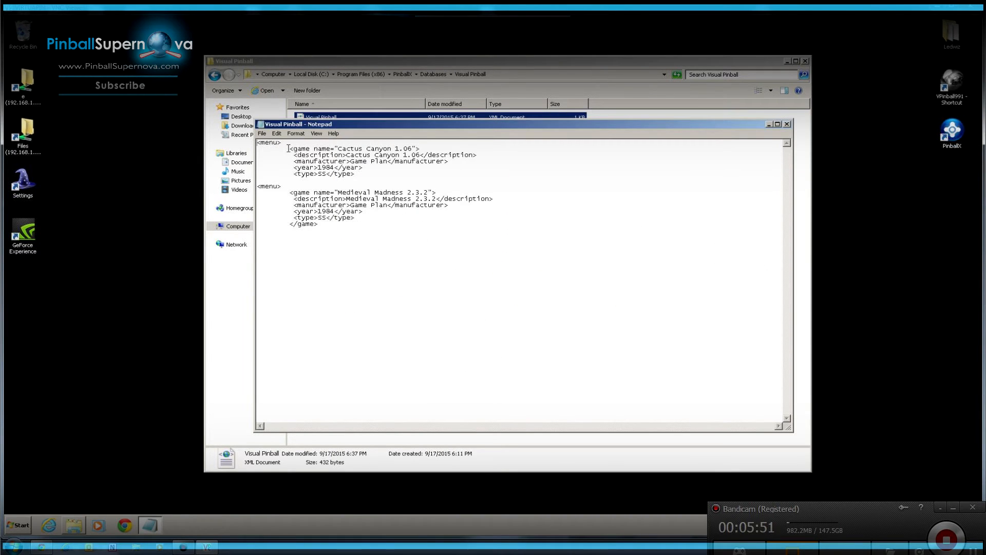
- Highlight the Cactus Canyon 1.06 game entry in the XML, then its description text, to examine how a table is listed
drag(288, 148, 354, 174)
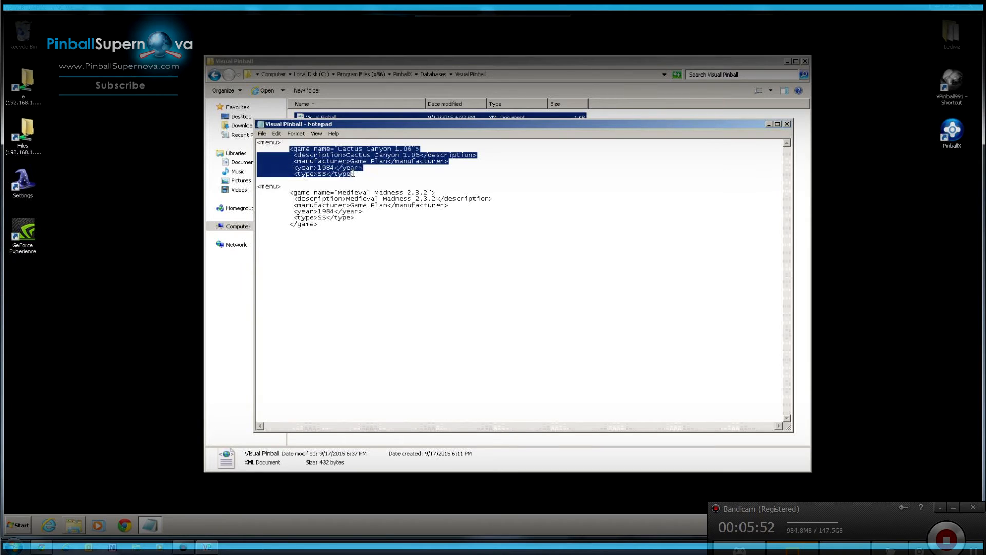
click(373, 245)
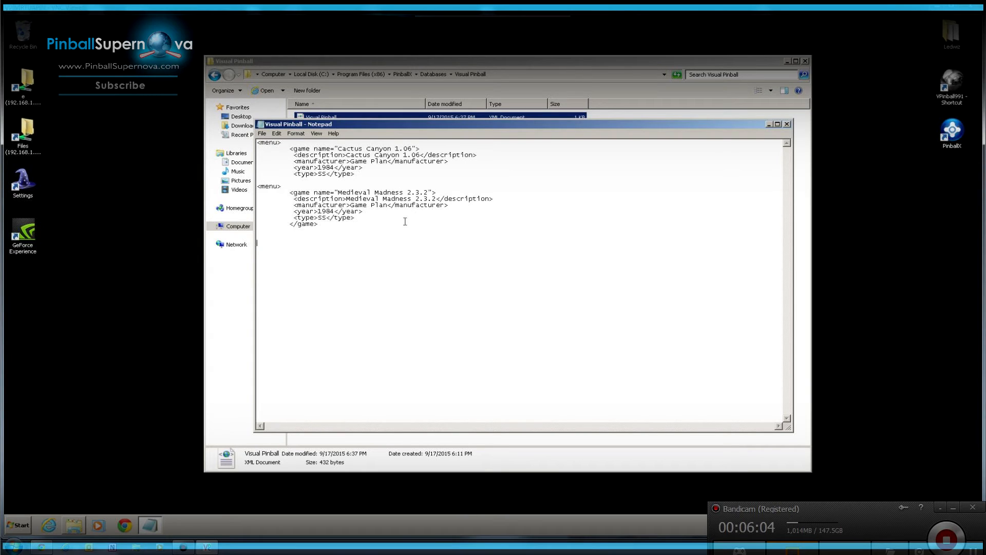
click(29, 525)
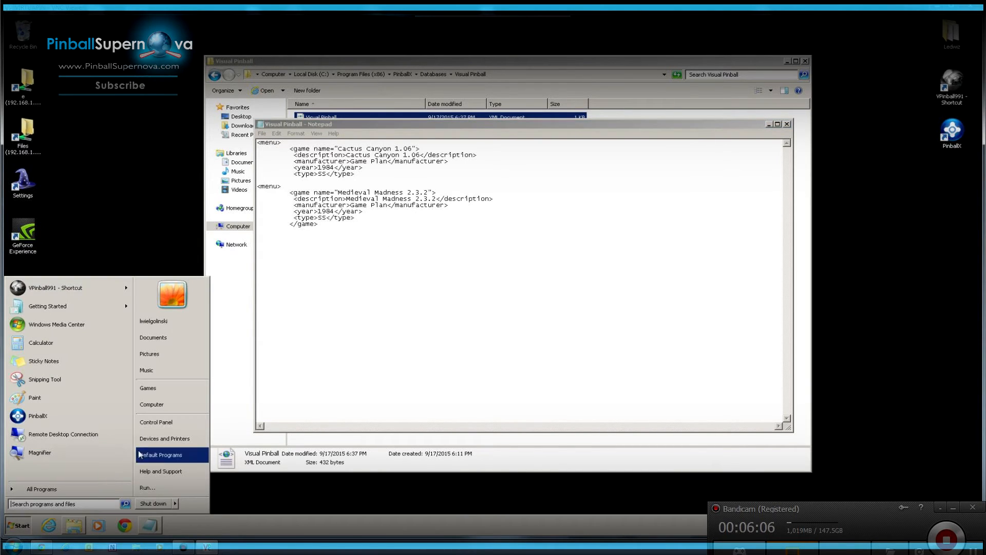
click(338, 147)
mouse_move(338, 148)
mouse_down()
mouse_move(415, 149)
mouse_move(346, 155)
mouse_up()
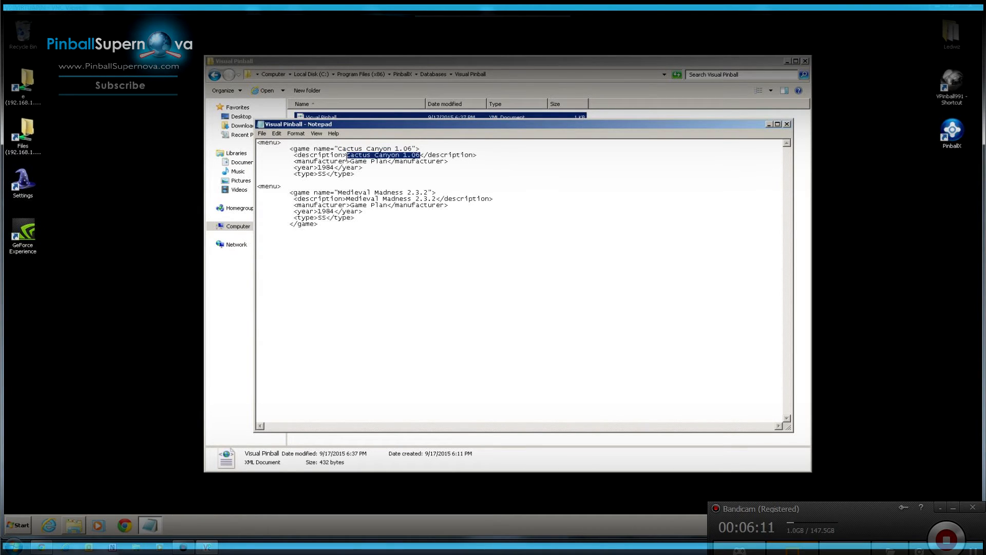
click(319, 286)
- Open the Tables folder inside C:\Program Files (x86)\Visual Pinball and place its window beside the Notepad text
click(20, 525)
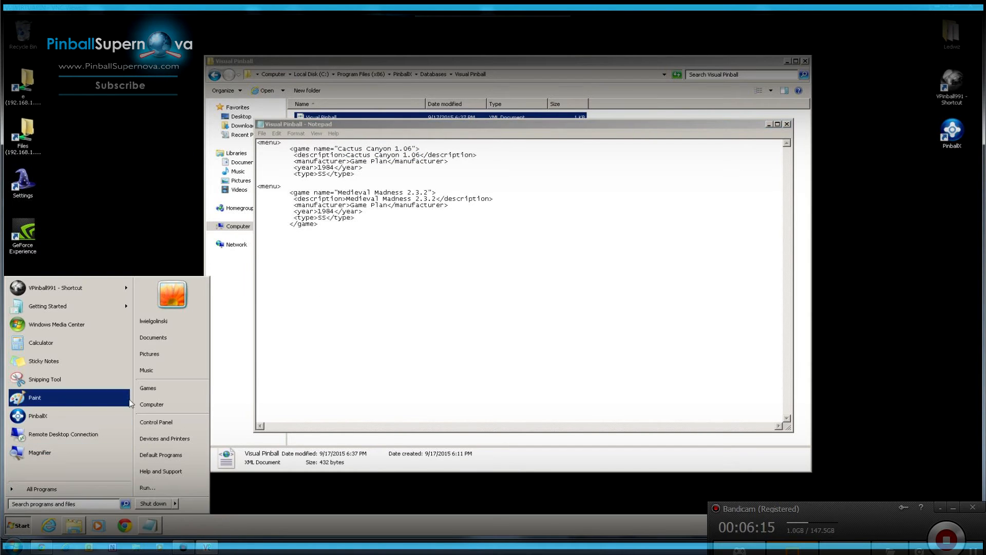
click(149, 405)
double_click(473, 170)
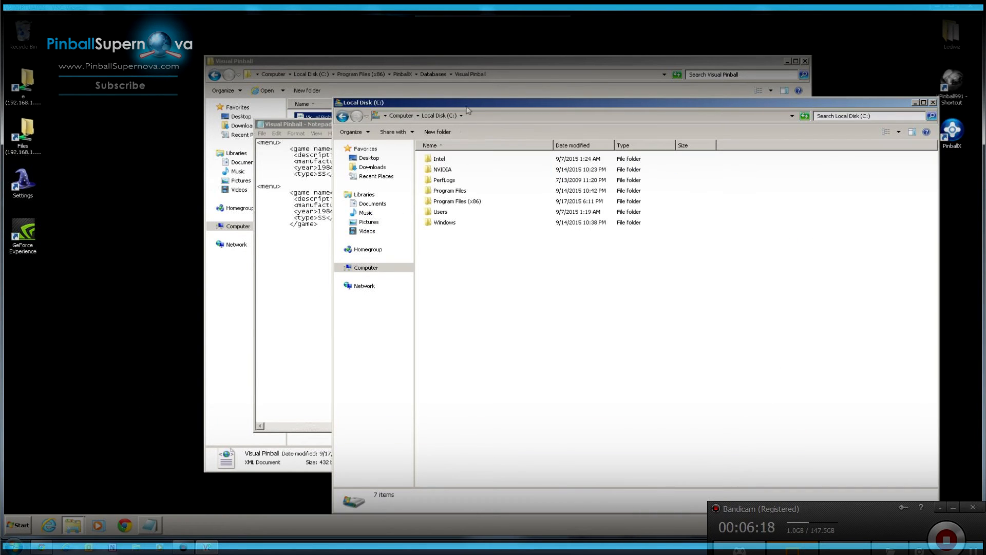
double_click(468, 200)
double_click(459, 275)
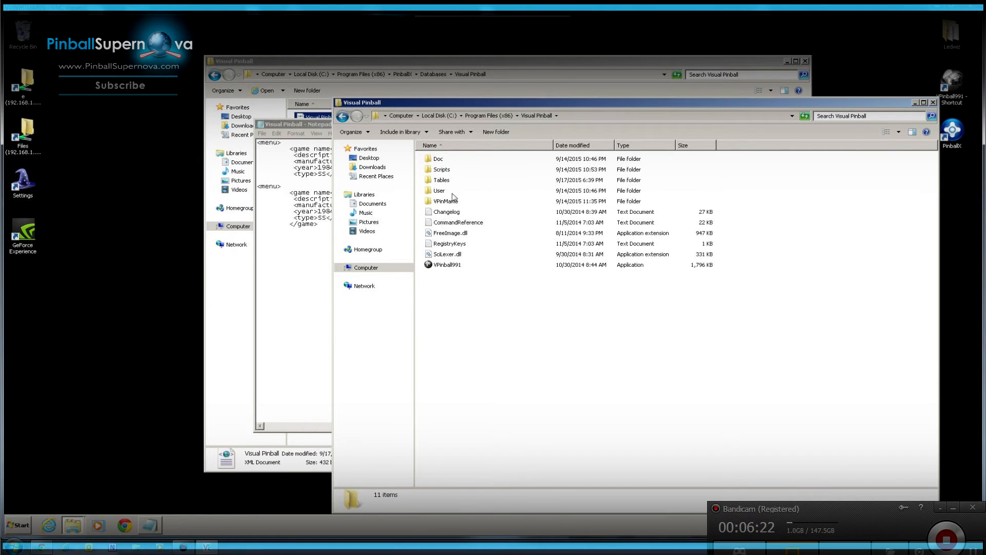
double_click(448, 182)
click(448, 181)
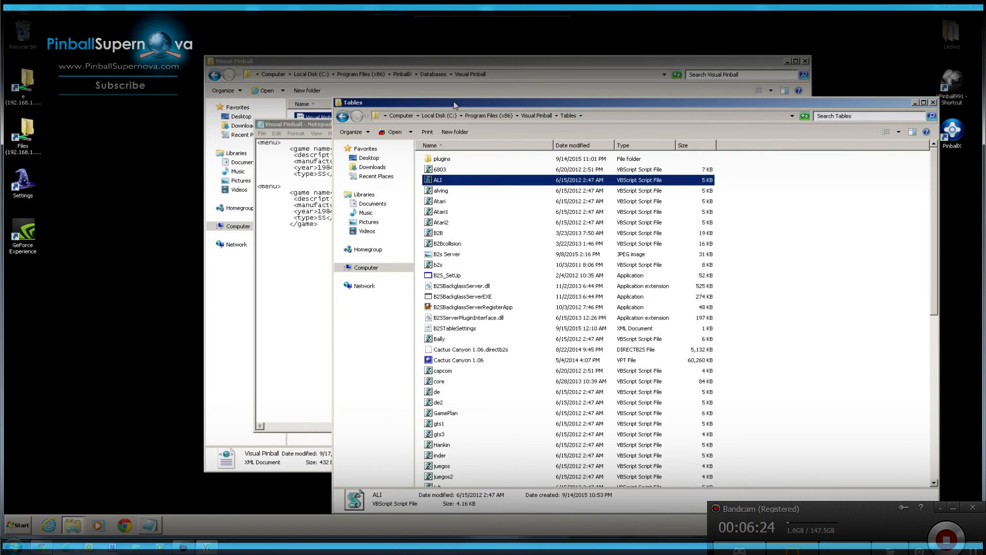
drag(456, 109, 619, 98)
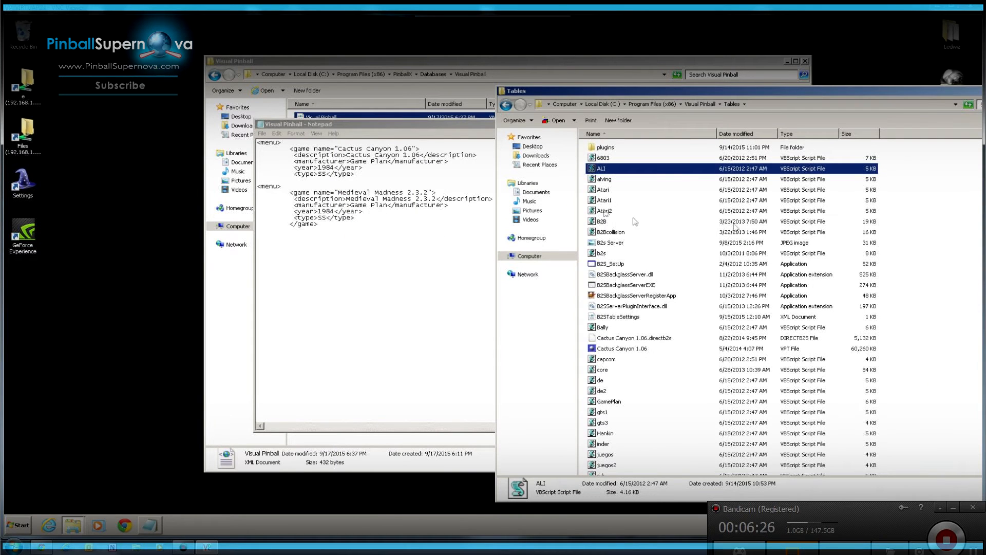
- Copy the file name of the Cactus Canyon 1.06 VPT table without renaming the file
click(630, 339)
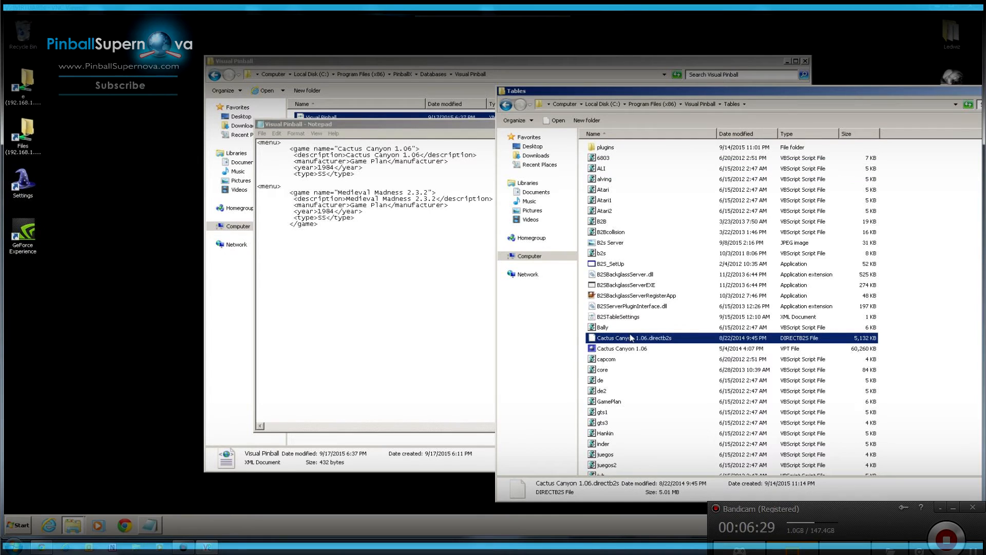
click(392, 153)
click(915, 361)
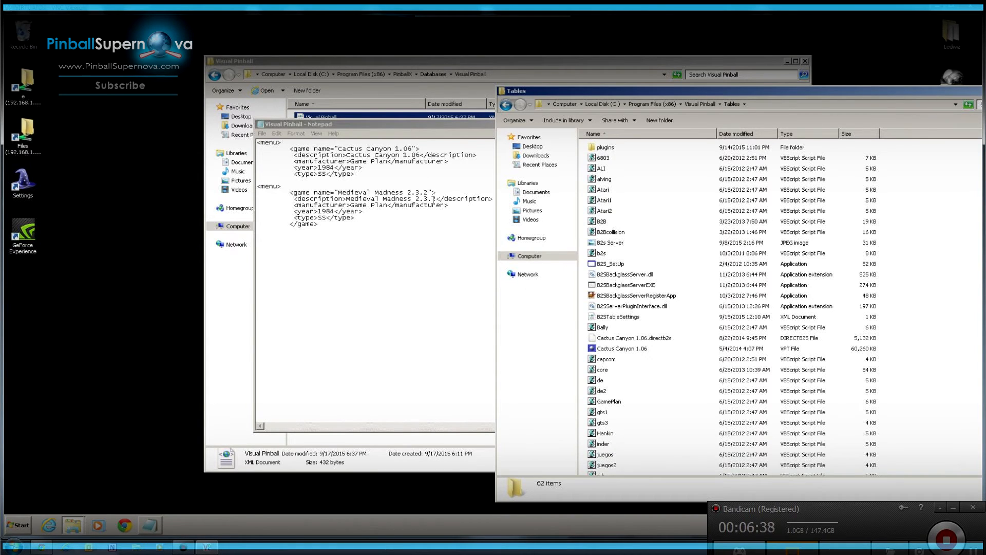
click(631, 348)
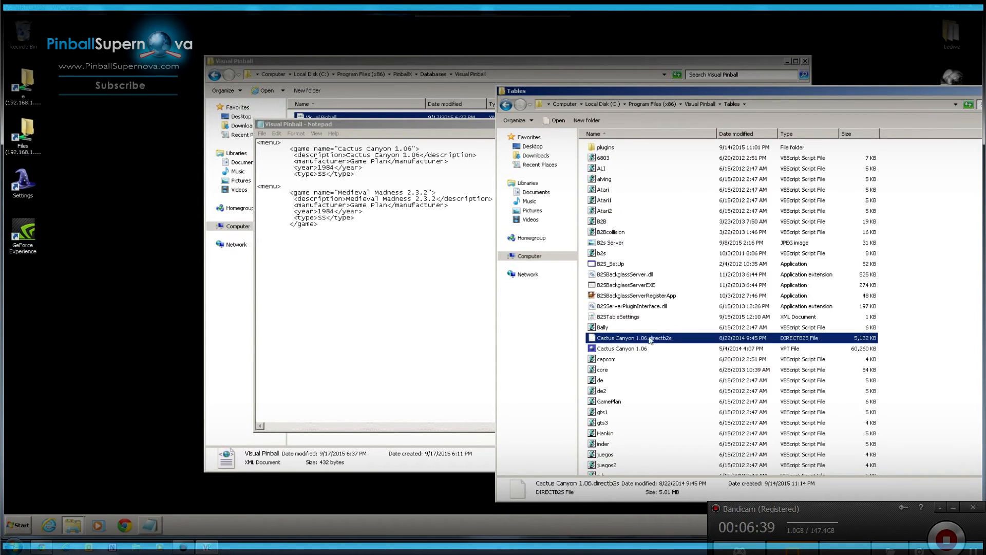
click(639, 349)
key(ctrl+c)
right_click(639, 349)
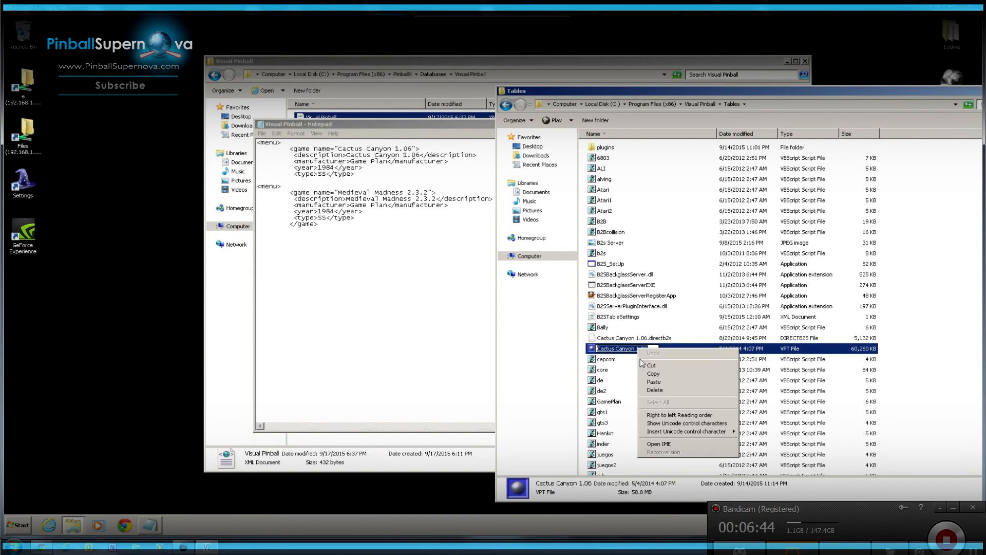
click(649, 376)
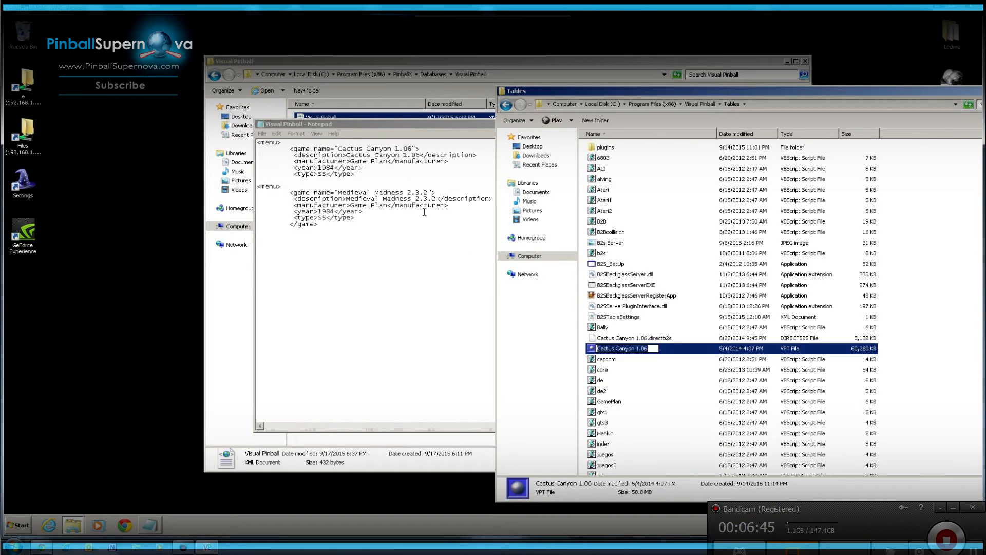
- Paste Cactus Canyon 1.06 over the game name and the description of the first entry in the XML
click(411, 147)
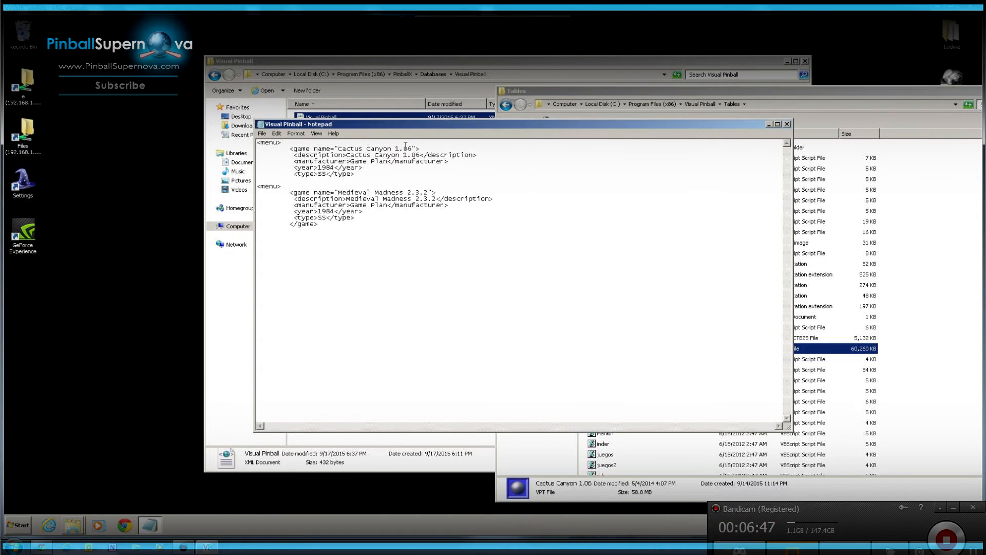
drag(337, 148, 411, 148)
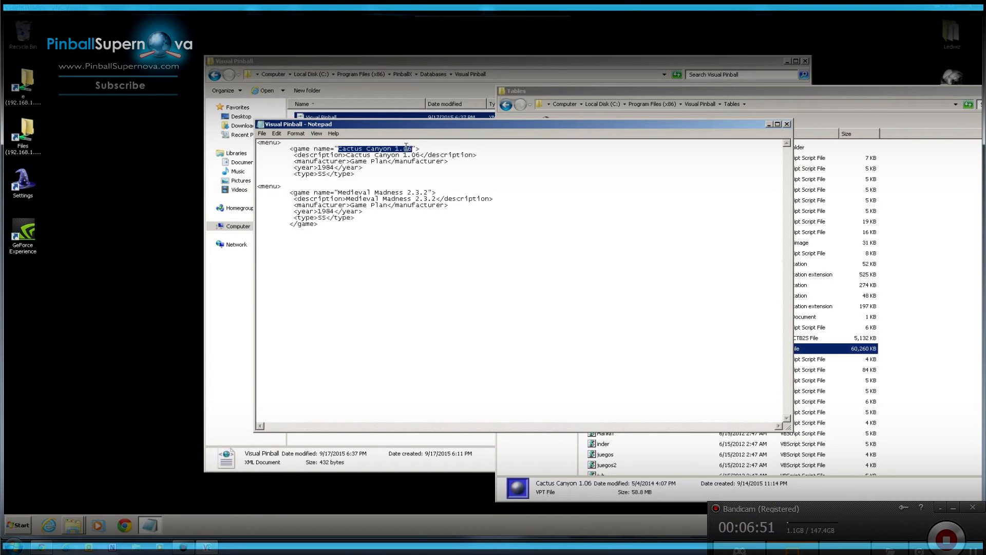
right_click(406, 147)
click(427, 179)
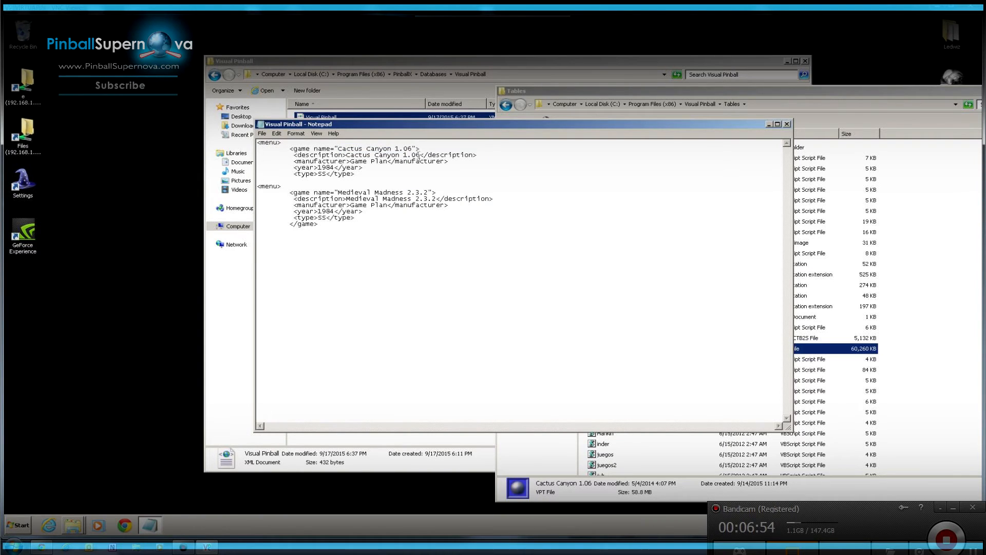
drag(420, 154, 349, 155)
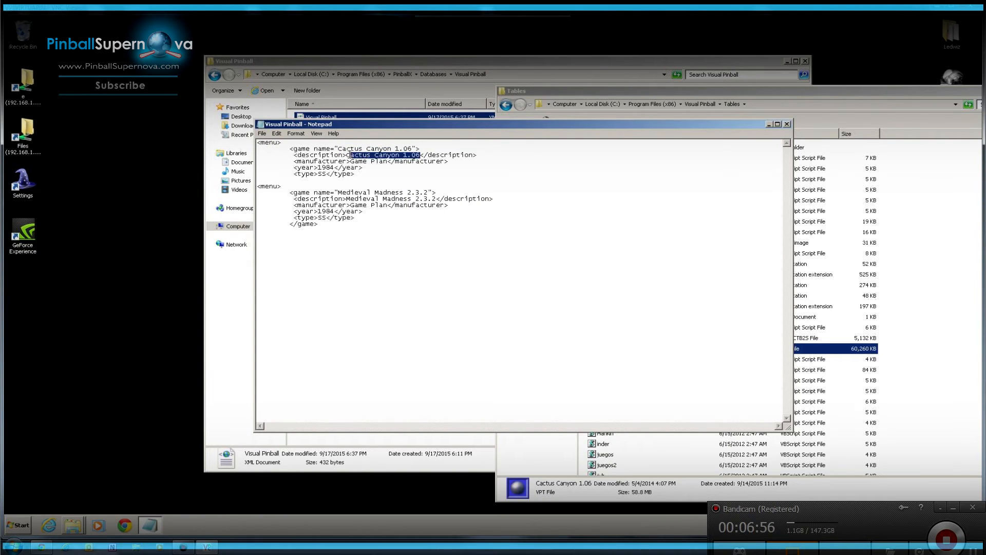
right_click(348, 155)
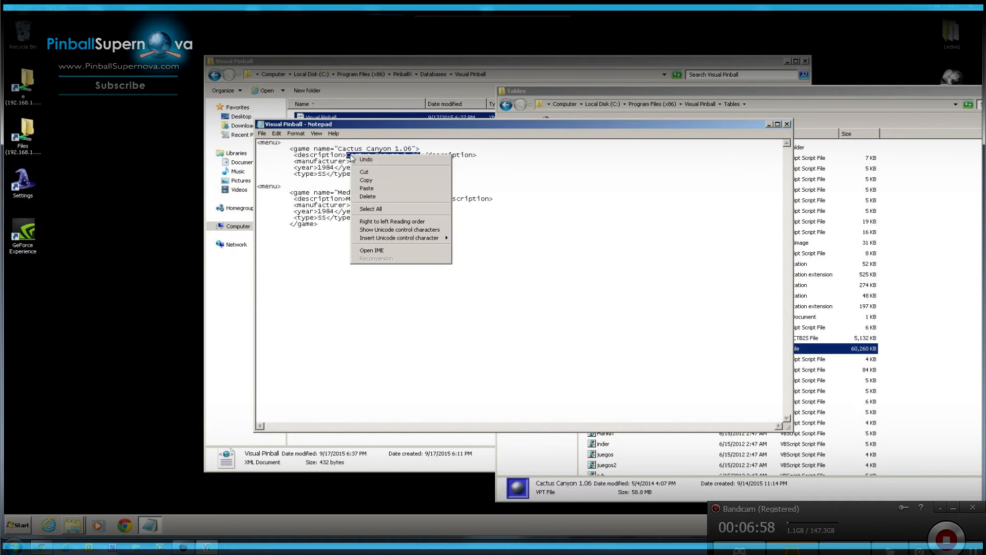
click(387, 198)
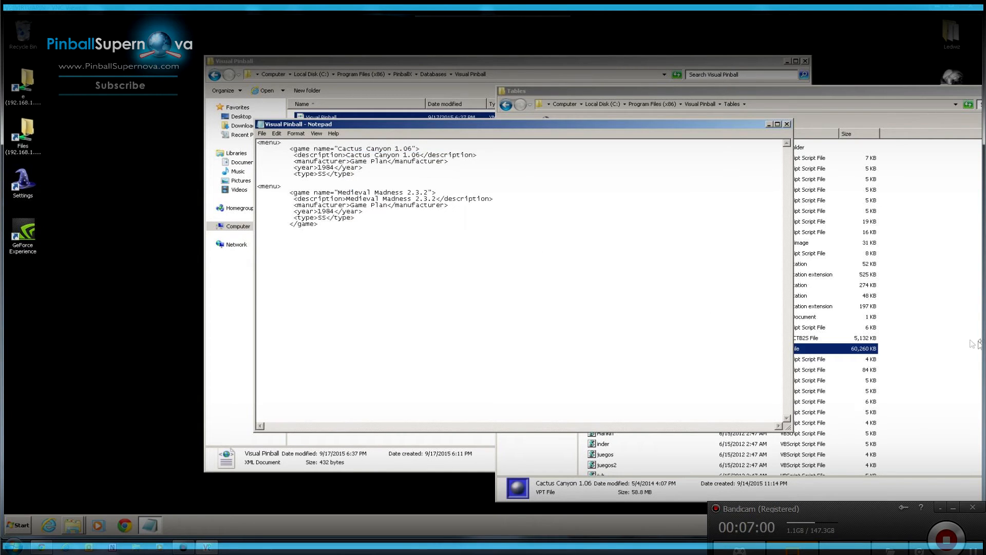
- Find the Medieval Madness 2.3.2 VPT table in the Tables folder and copy its file name
click(939, 341)
scroll(815, 400, down, 9)
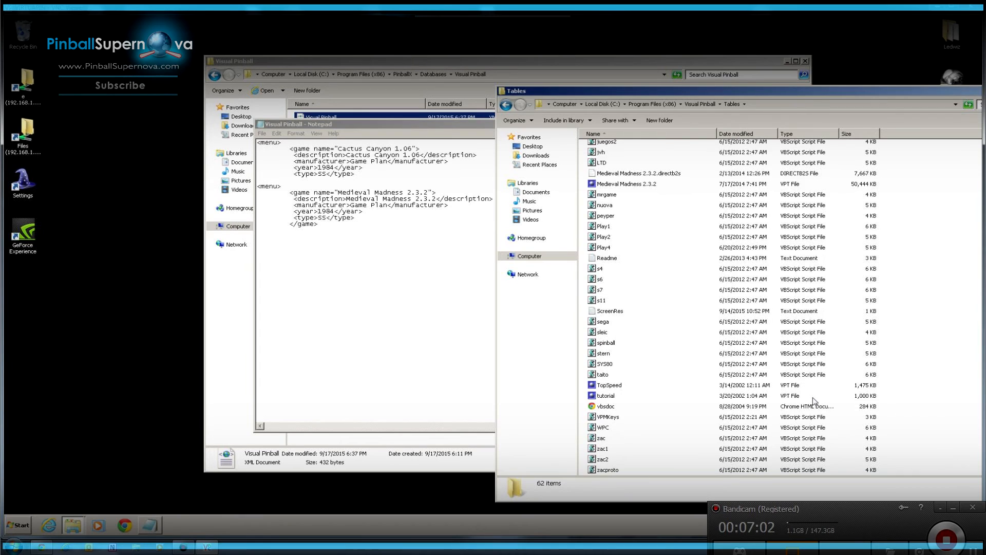
scroll(815, 400, up, 9)
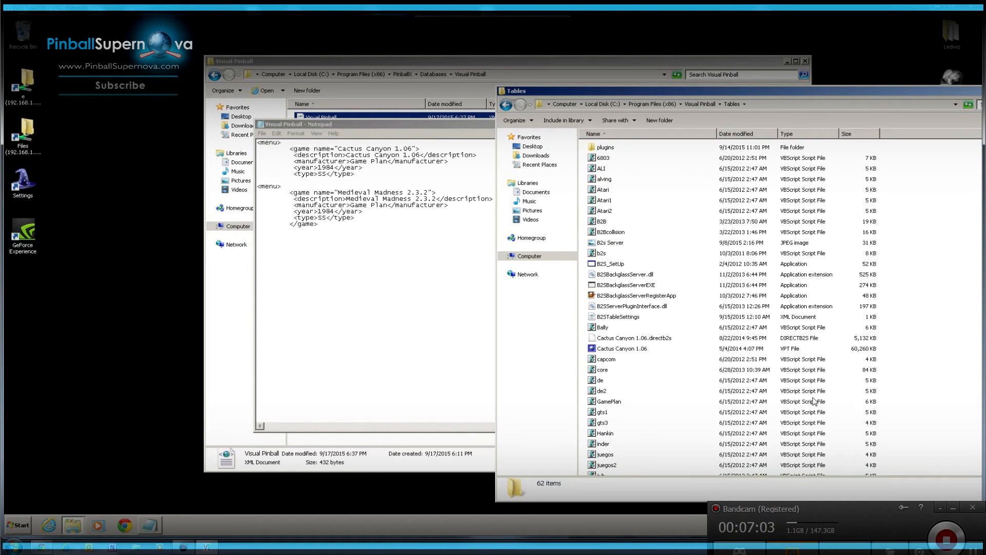
scroll(813, 401, down, 7)
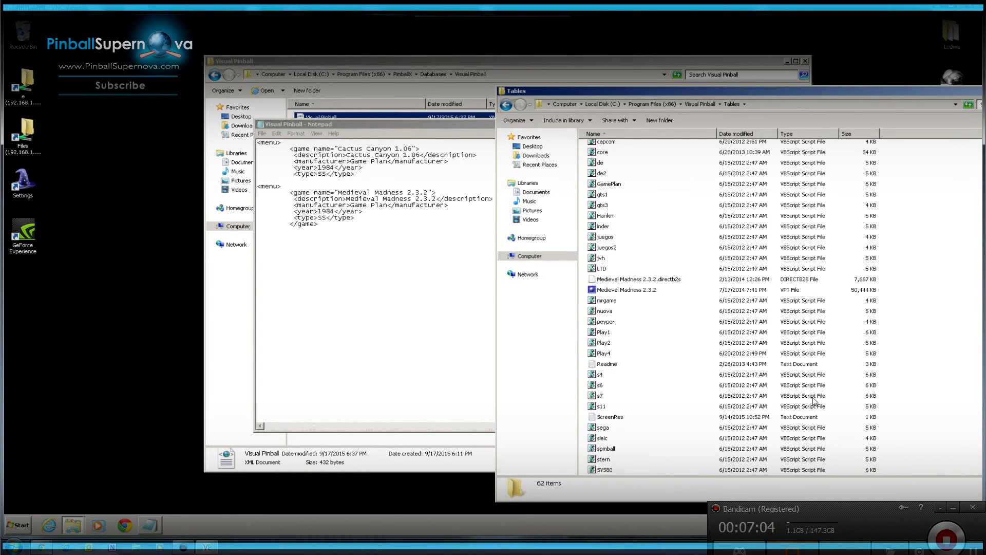
click(624, 291)
click(625, 292)
right_click(625, 291)
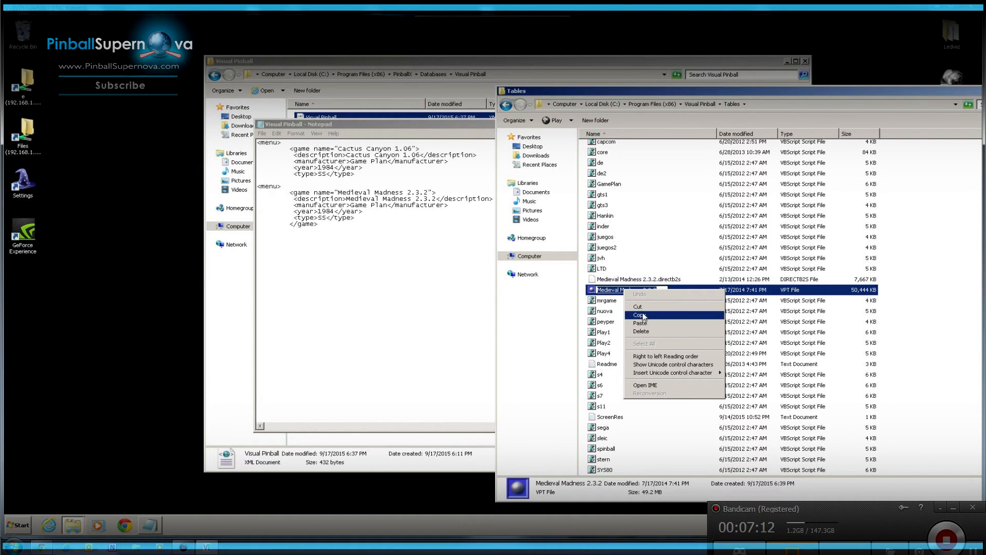
click(643, 316)
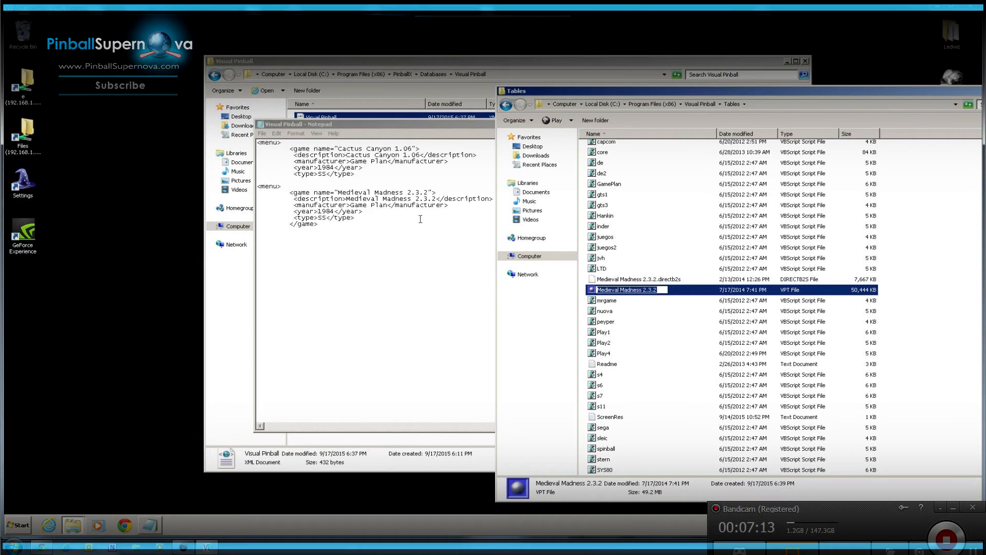
- Paste Medieval Madness 2.3.2 over the game name and the description of the second entry in the XML
click(341, 188)
drag(337, 192, 431, 193)
right_click(424, 193)
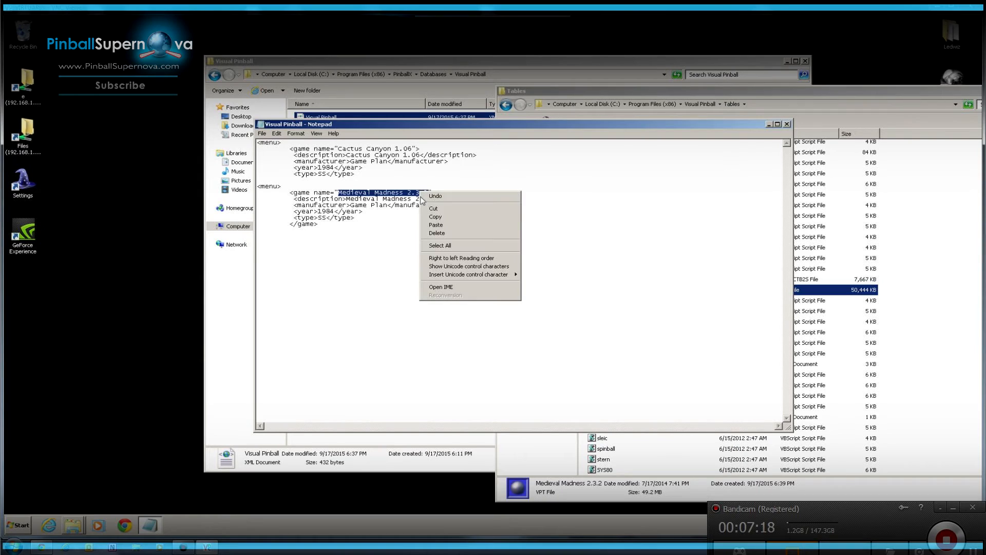
click(431, 226)
drag(434, 200, 345, 199)
right_click(355, 199)
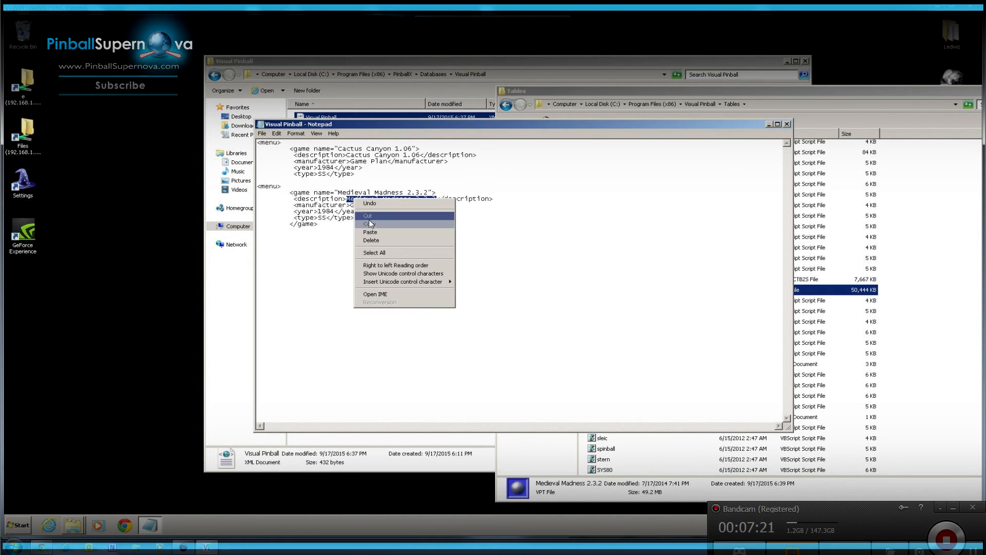
click(374, 231)
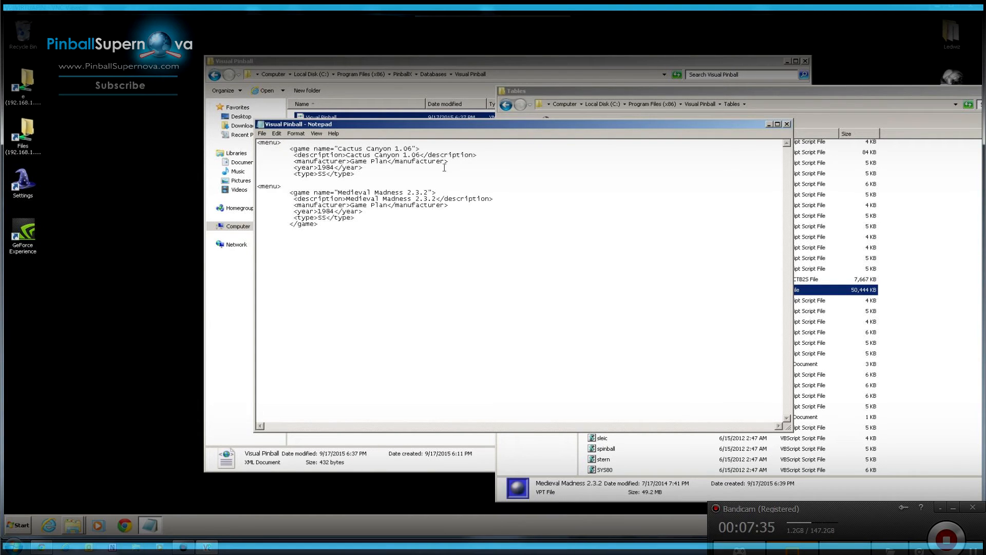
- Close the Tables folder window, then close the Visual Pinball XML file and save its changes
click(920, 276)
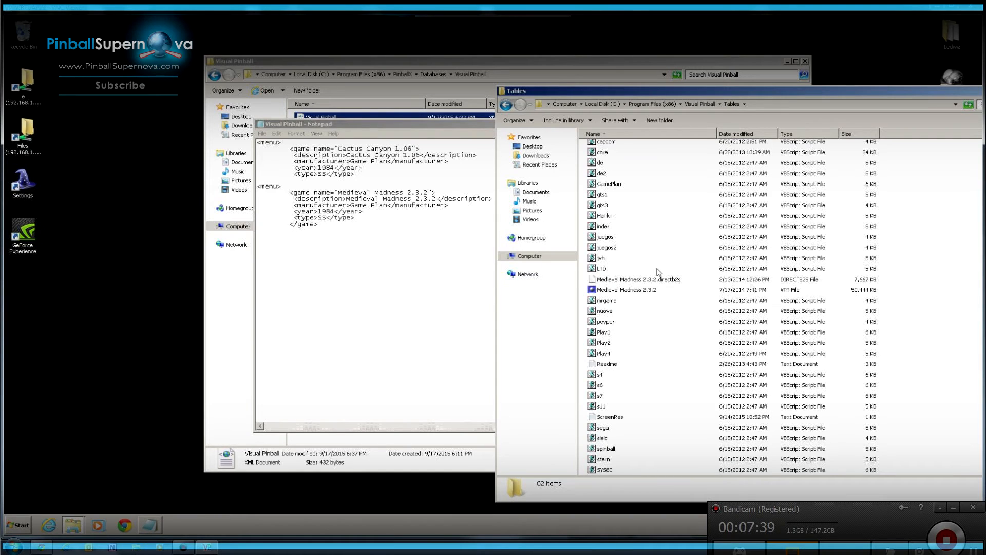
drag(774, 92, 592, 111)
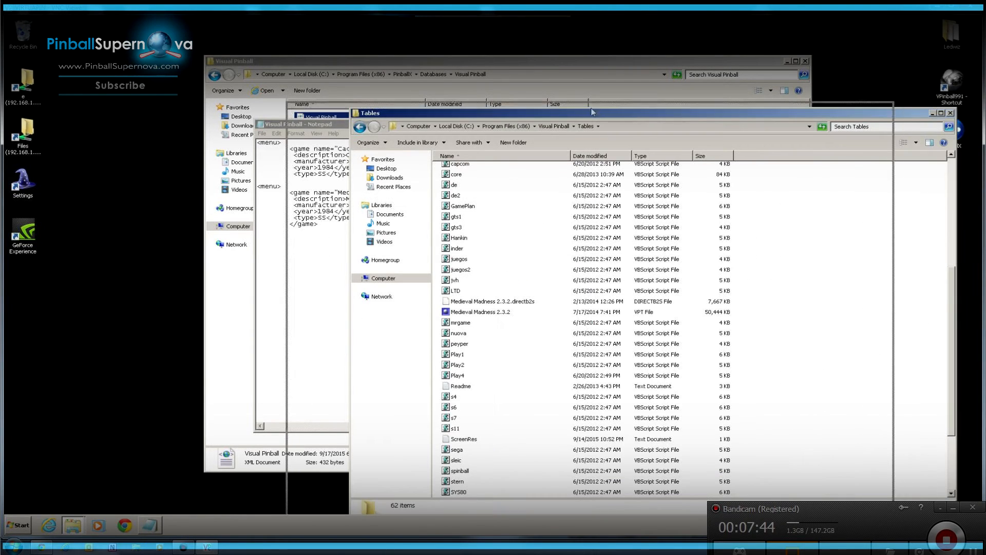
click(887, 107)
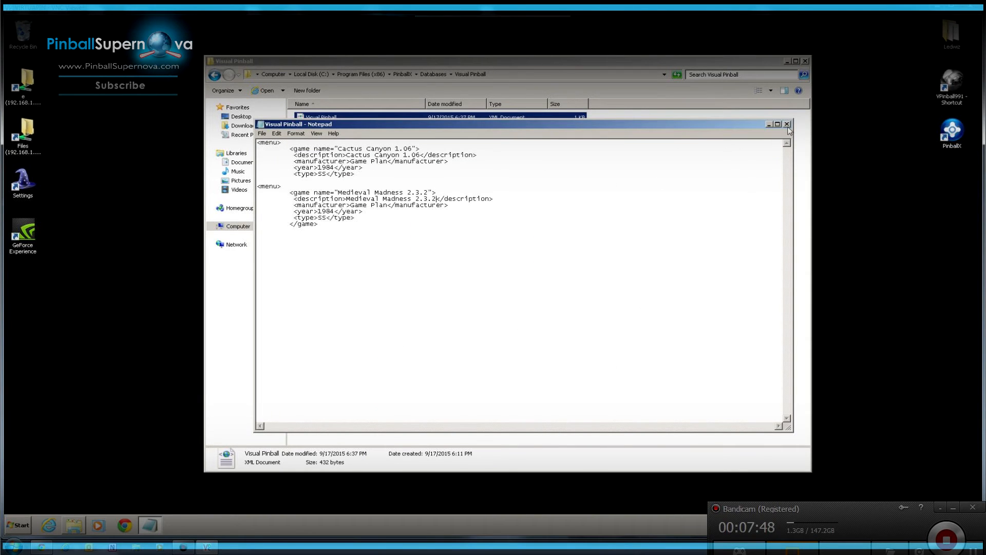
click(787, 125)
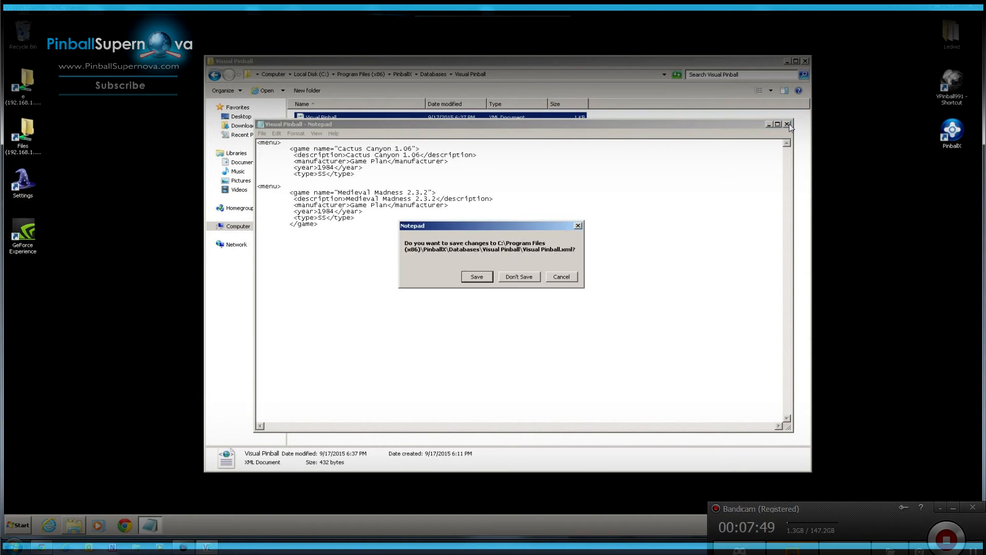
click(479, 280)
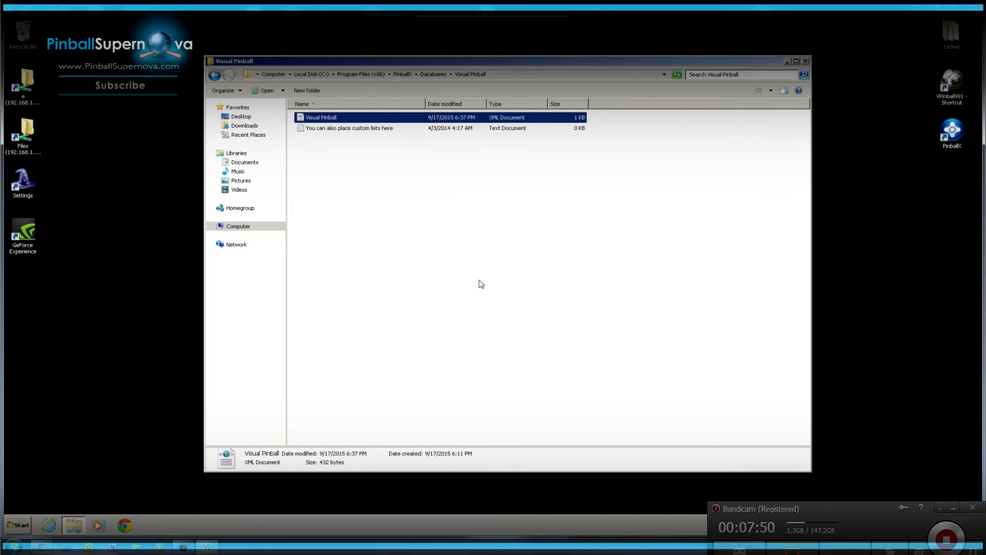
- Go from the Databases folder to the Media\Visual Pinball folder inside the PinballX program folder
click(213, 76)
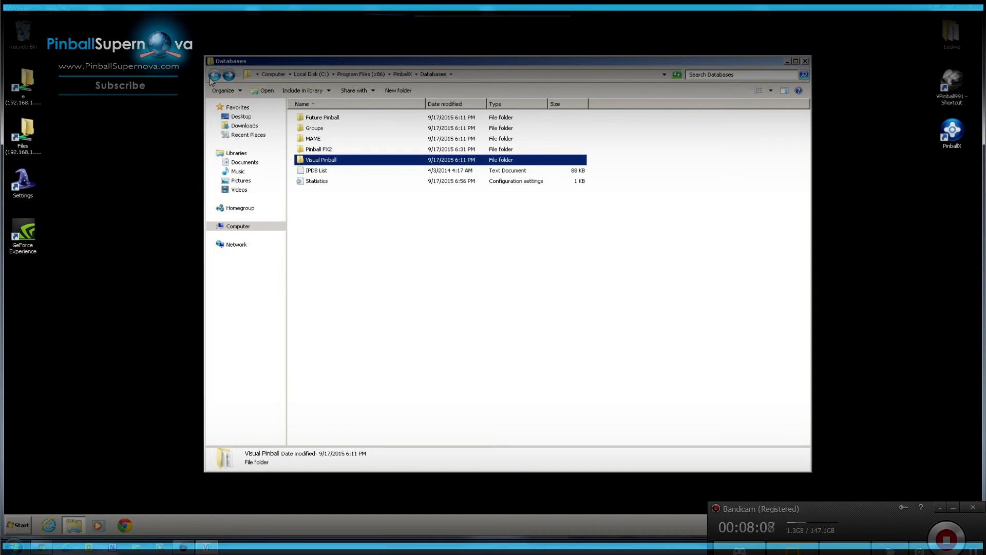
double_click(322, 161)
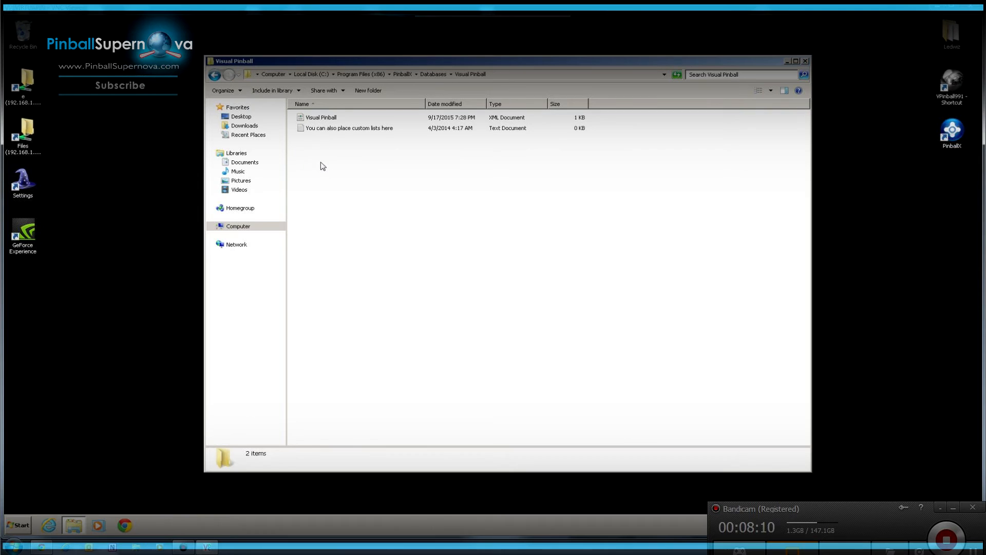
click(215, 76)
click(215, 76)
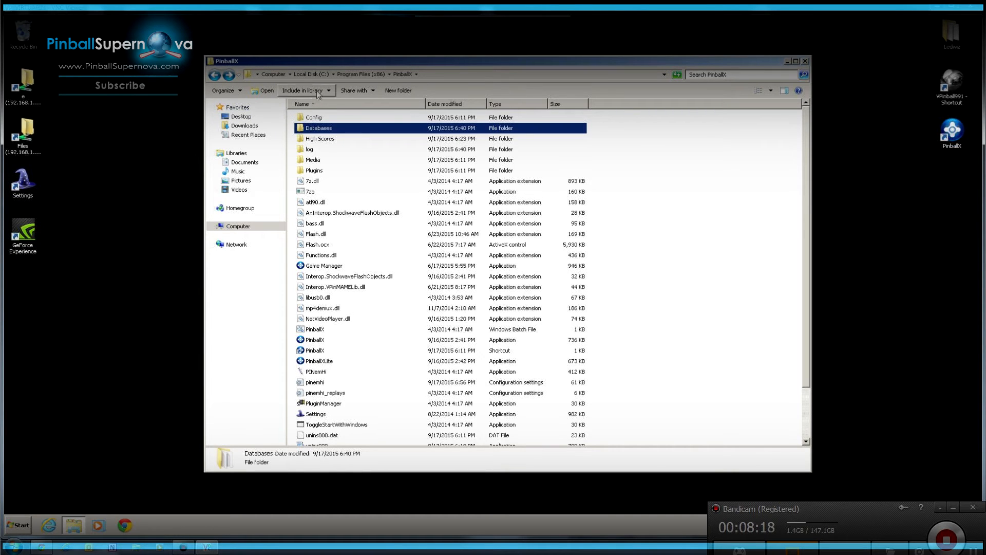
drag(319, 65, 382, 55)
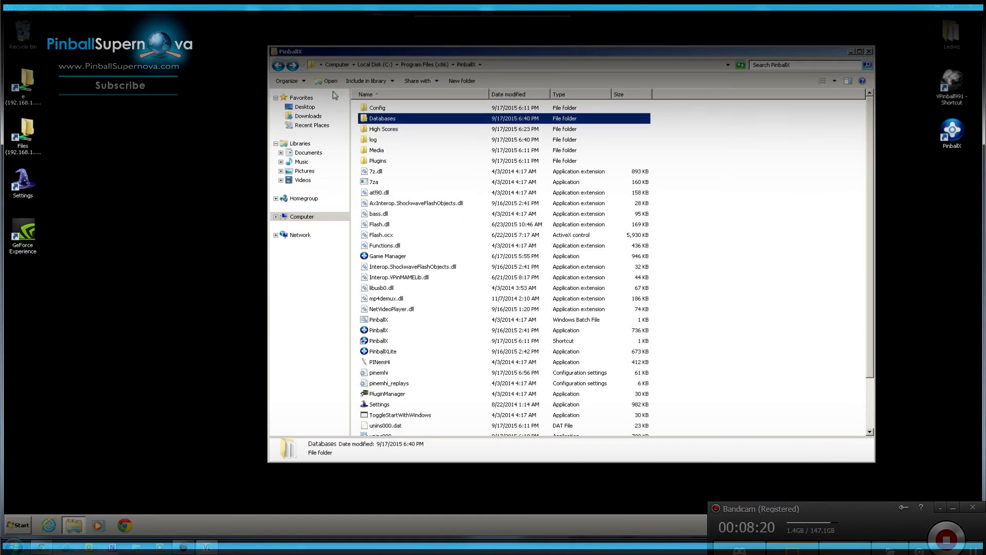
click(278, 65)
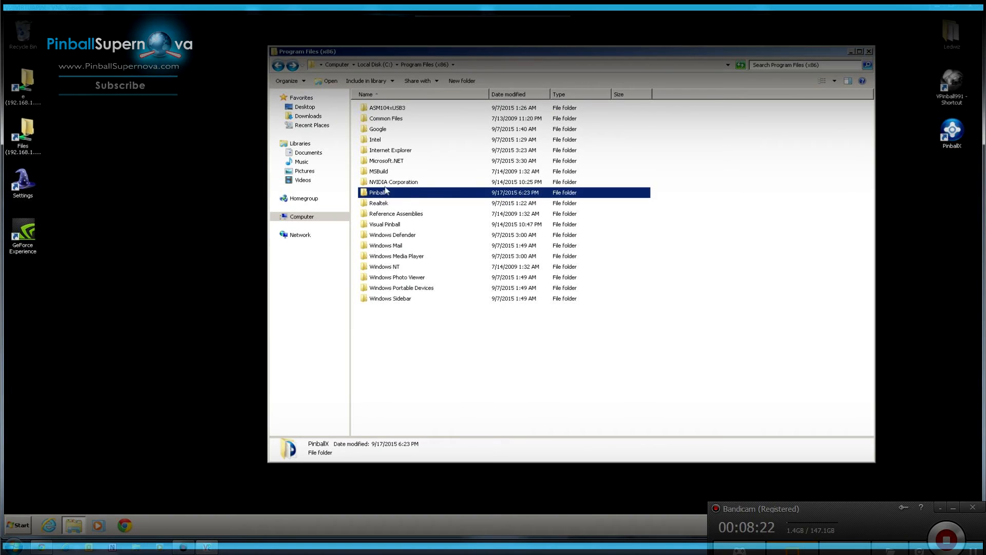
double_click(386, 194)
double_click(378, 150)
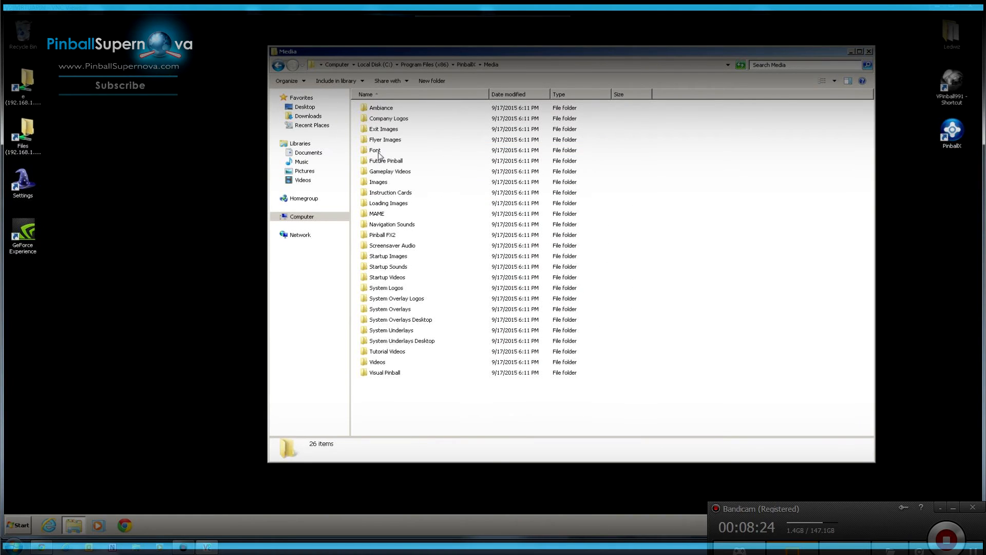
click(387, 372)
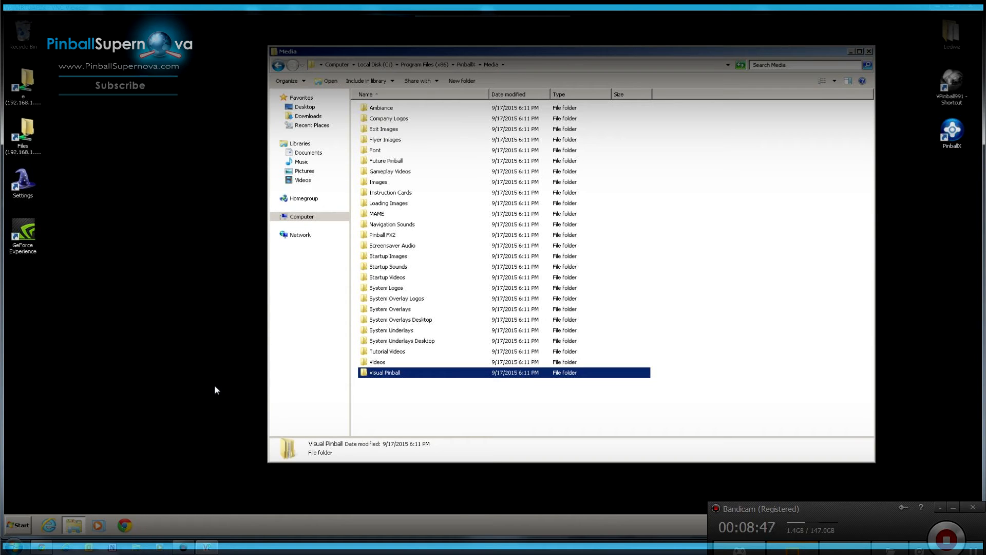
double_click(402, 373)
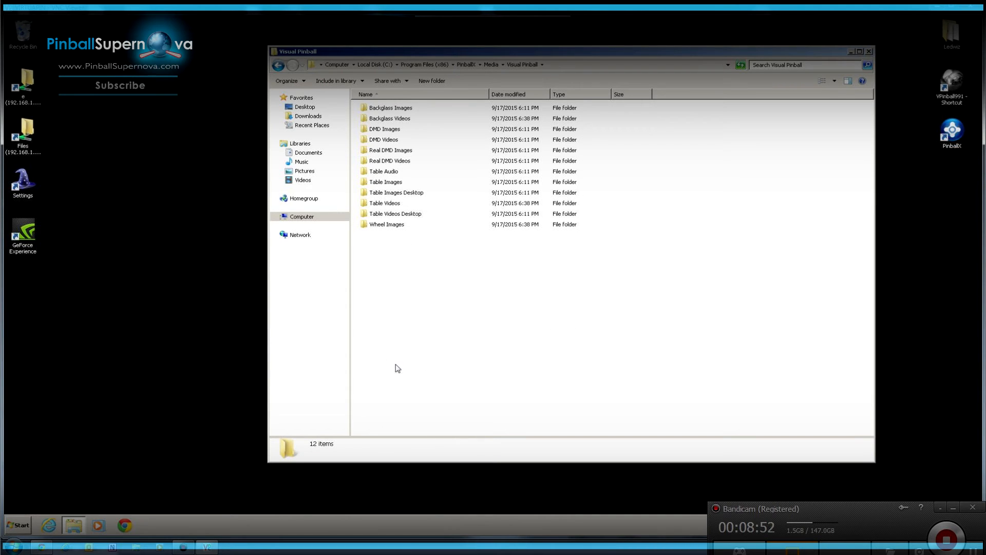
- Point out the Backglass Videos, Table Videos and Wheel Images folders and open Backglass Videos
click(402, 121)
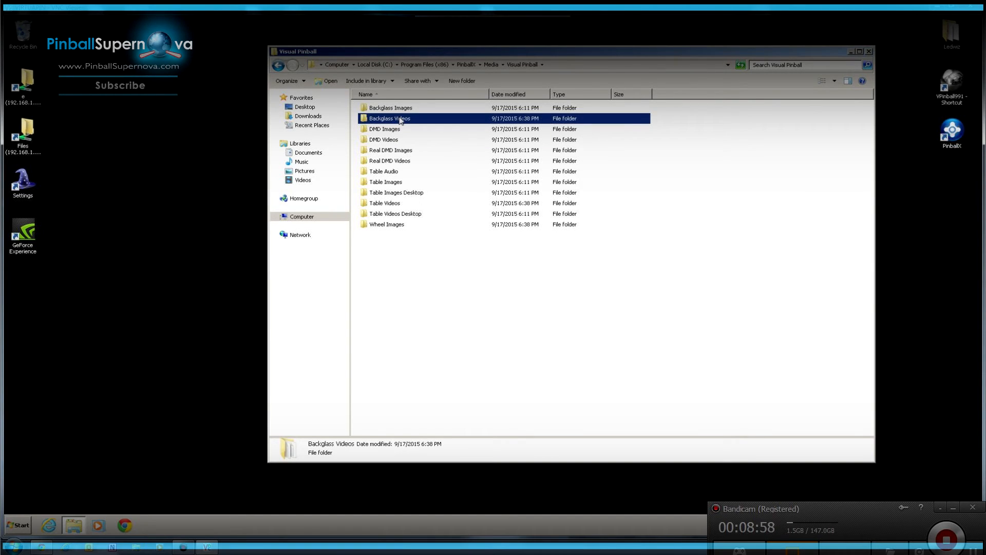
click(400, 204)
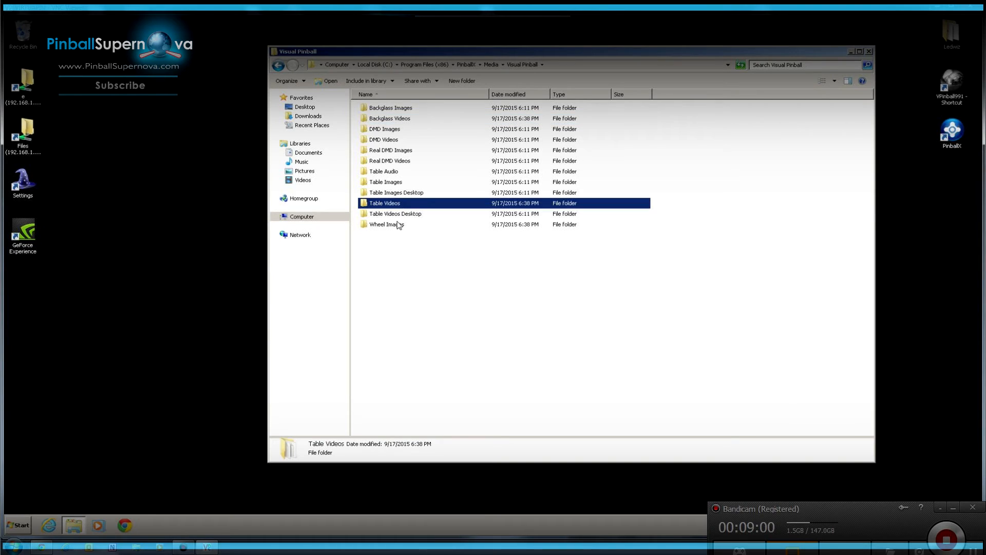
click(399, 226)
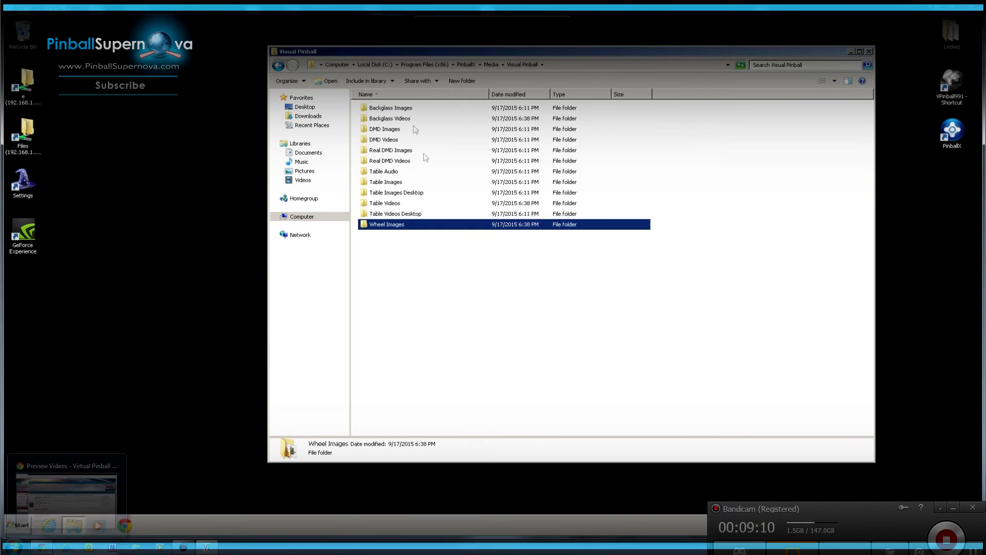
click(393, 118)
double_click(393, 118)
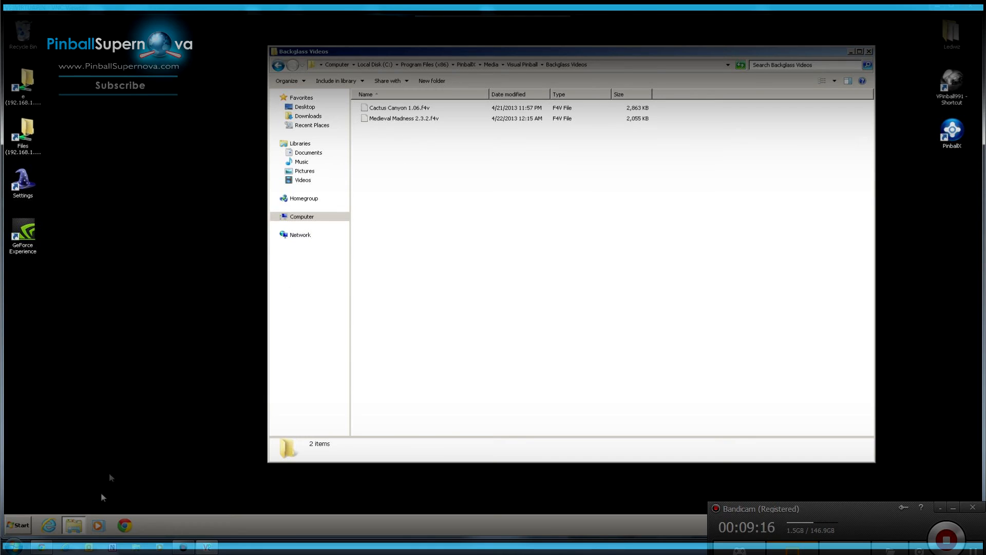
- Switch to Chrome, look through the Preview Videos downloads on VPUniverse, and move the browser window out of the way
mouse_move(48, 549)
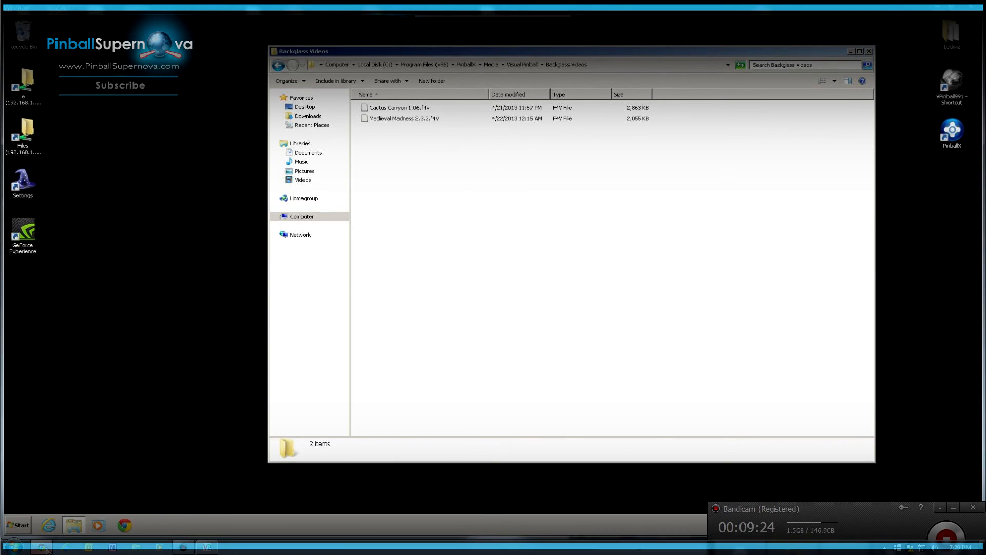
click(159, 544)
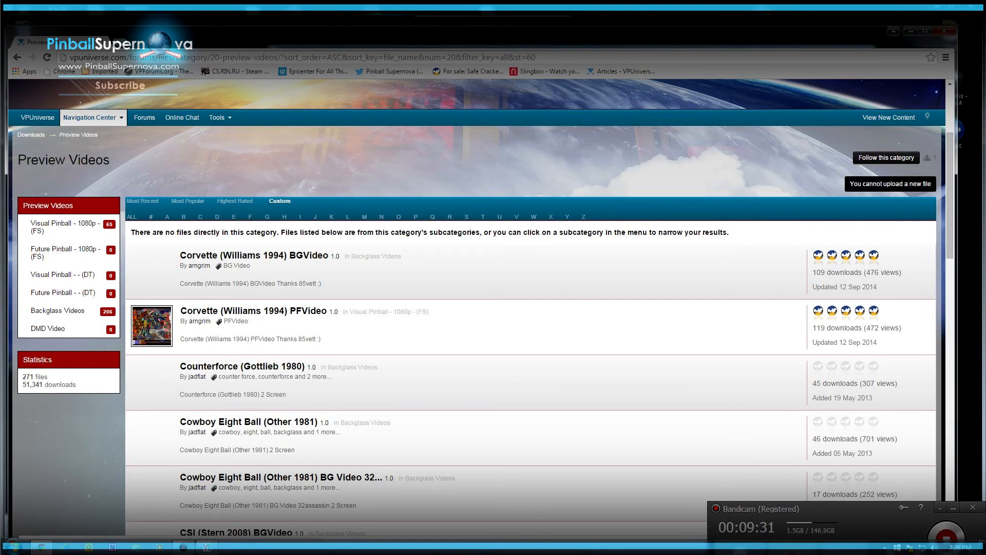
scroll(356, 376, down, 2)
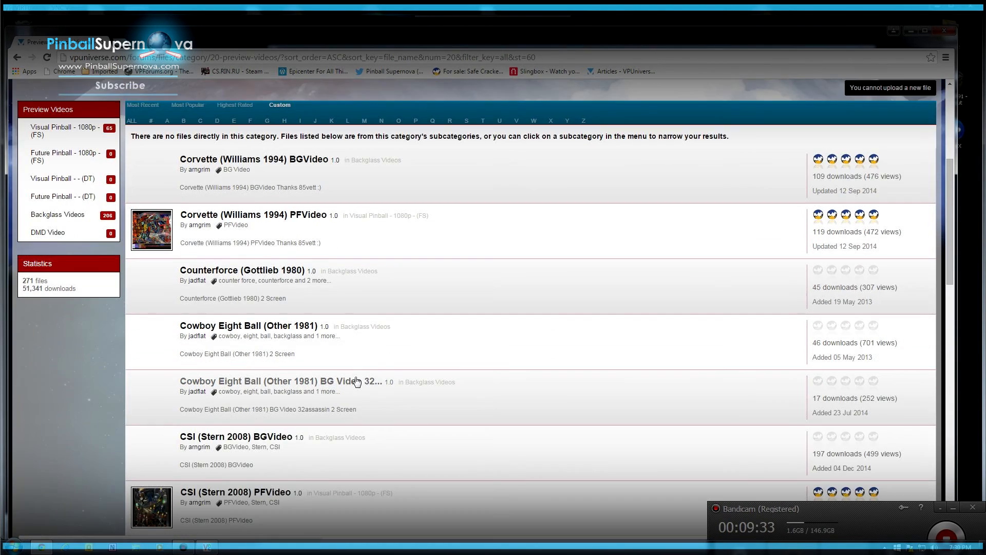
scroll(357, 381, down, 2)
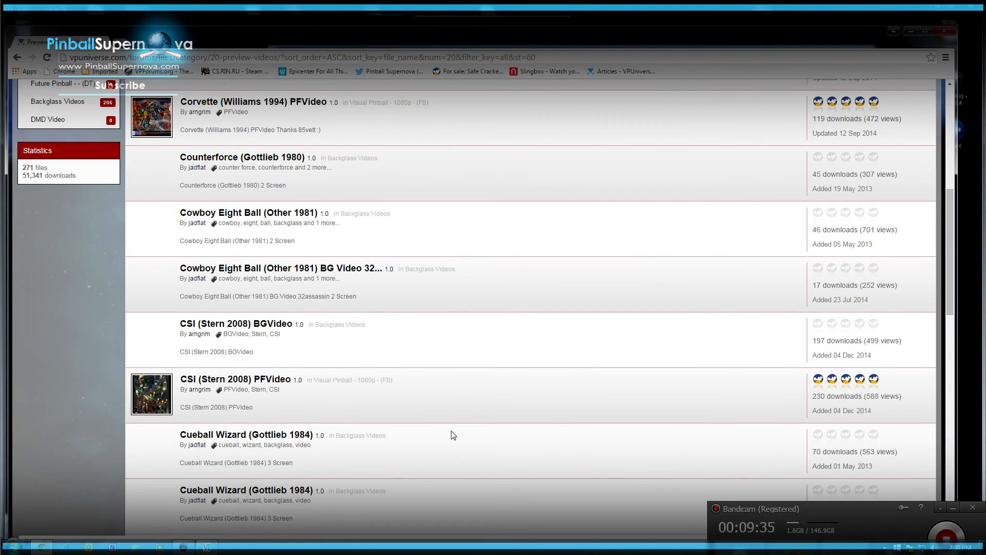
scroll(452, 435, down, 3)
drag(442, 34, 508, 476)
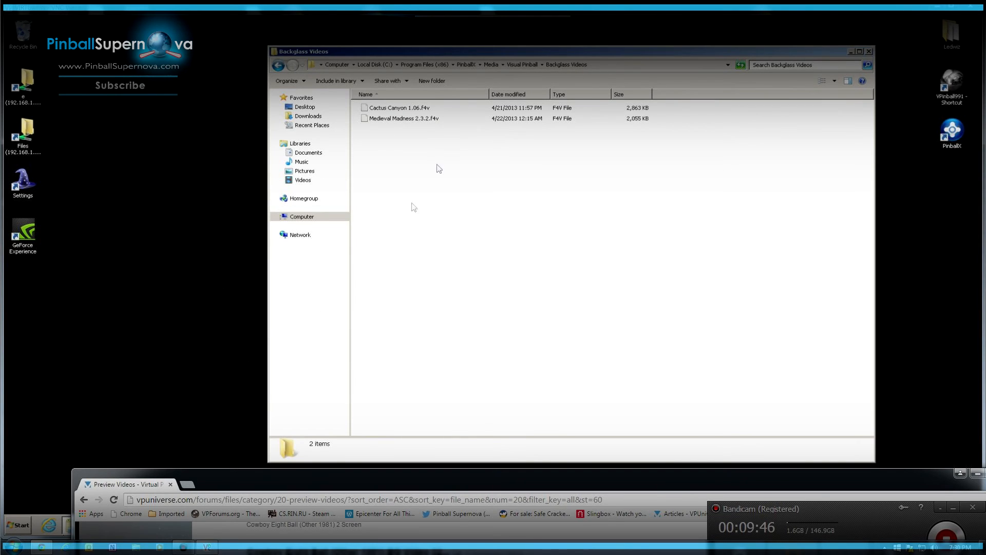
- Open the Visual Pinball Tables folder beside the Backglass Videos window to compare the video names with the table file names
click(411, 119)
click(409, 109)
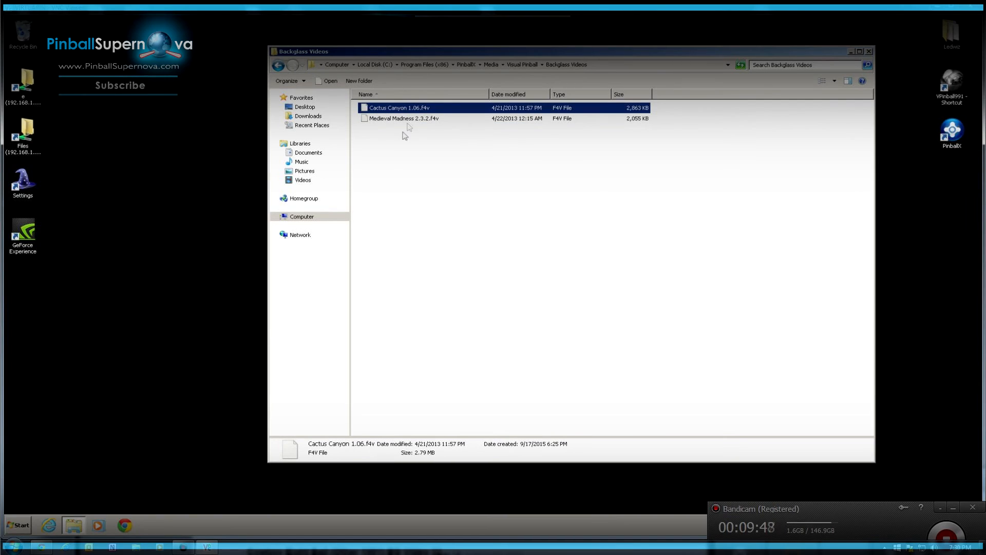
click(17, 525)
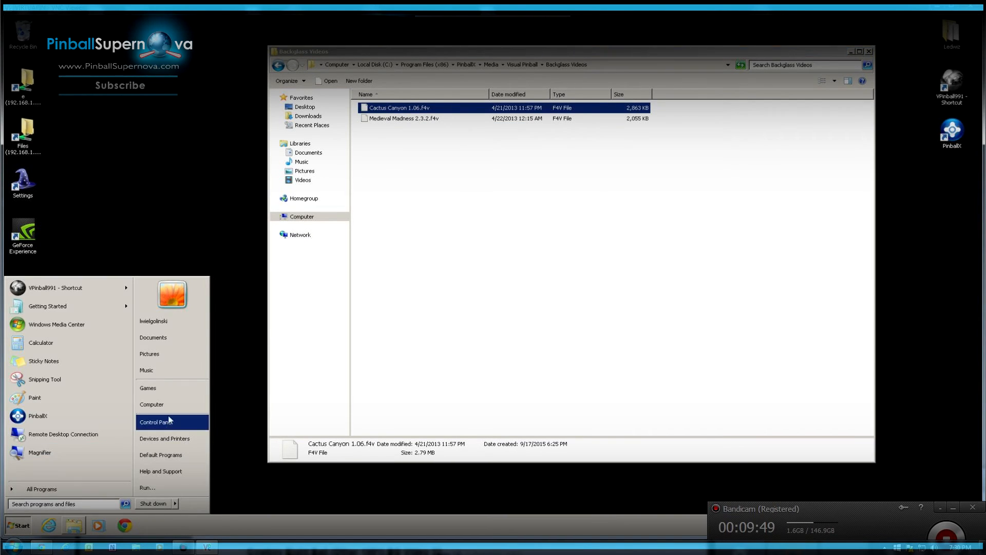
click(171, 398)
double_click(417, 122)
click(408, 162)
double_click(407, 163)
double_click(410, 234)
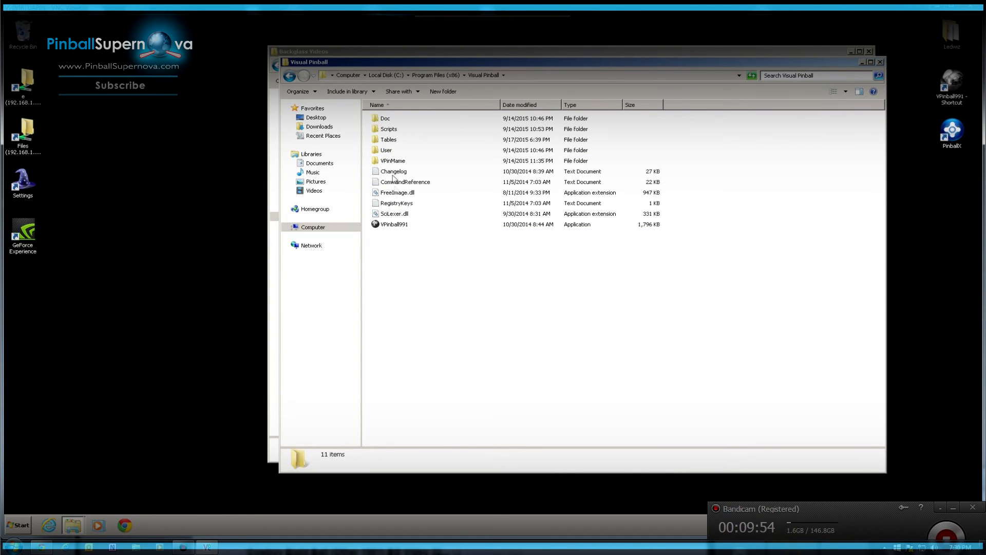
double_click(389, 140)
drag(411, 64, 660, 113)
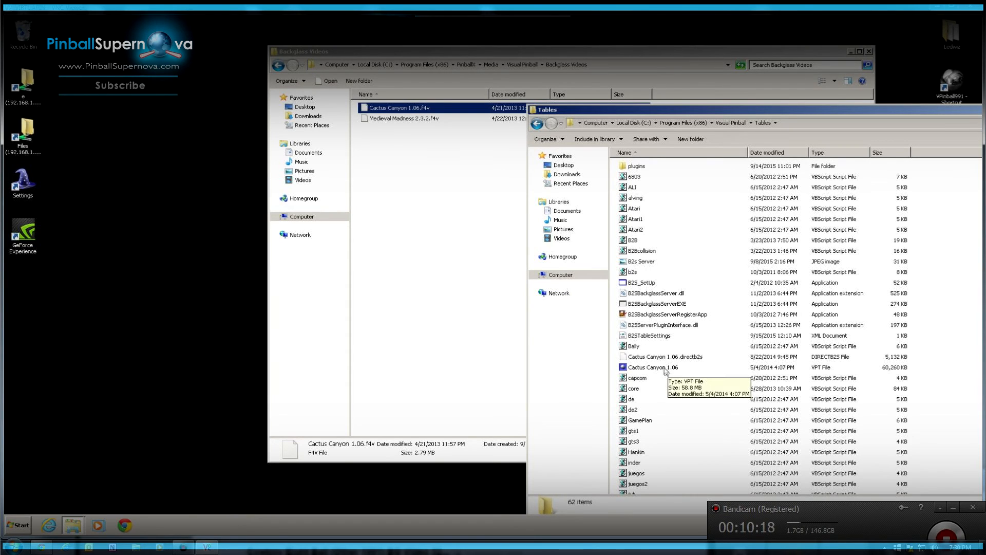
- Open the Table Videos media folder and compare its file names with those in the Tables folder
click(278, 67)
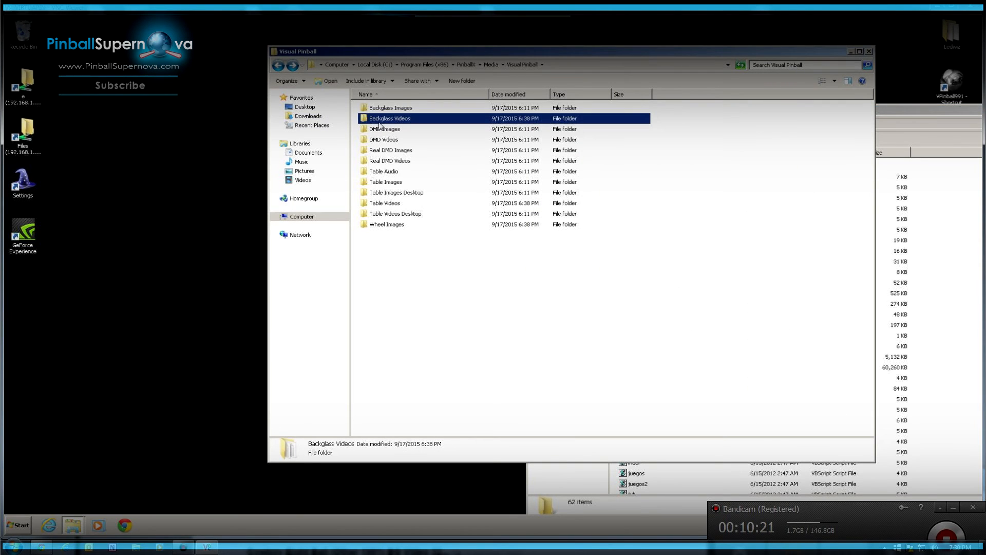
double_click(389, 204)
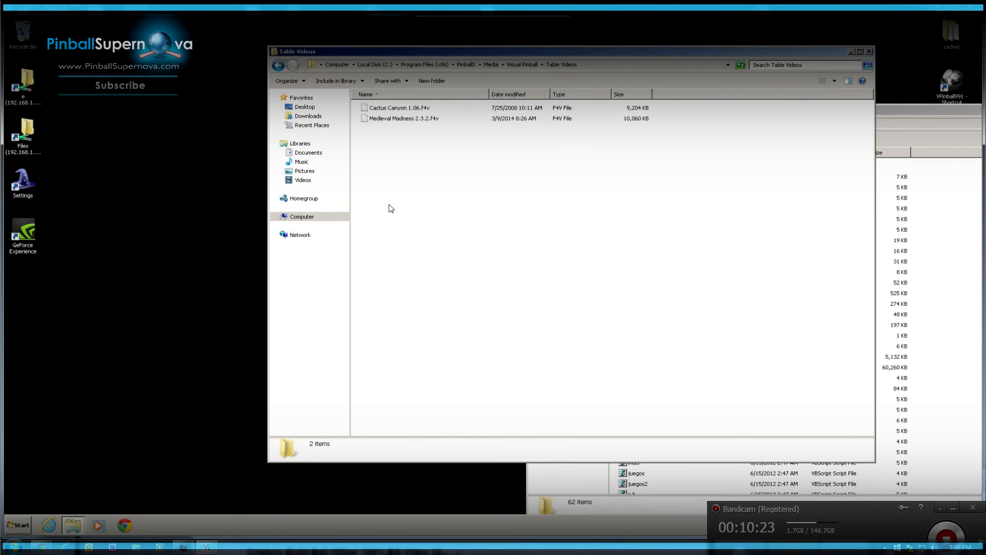
click(878, 121)
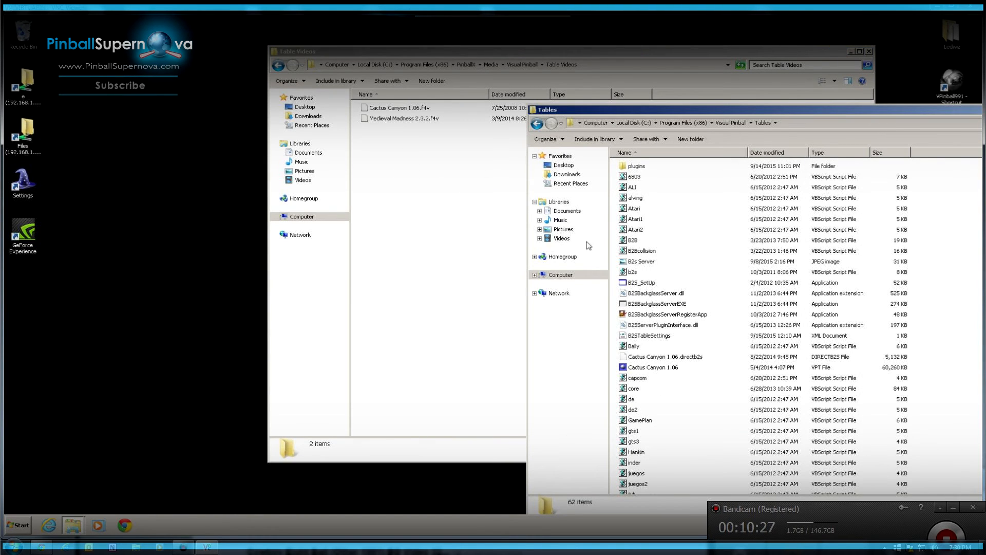
- Open the Wheel Images media folder and check the names of the Cactus Canyon and Medieval Madness images
click(279, 66)
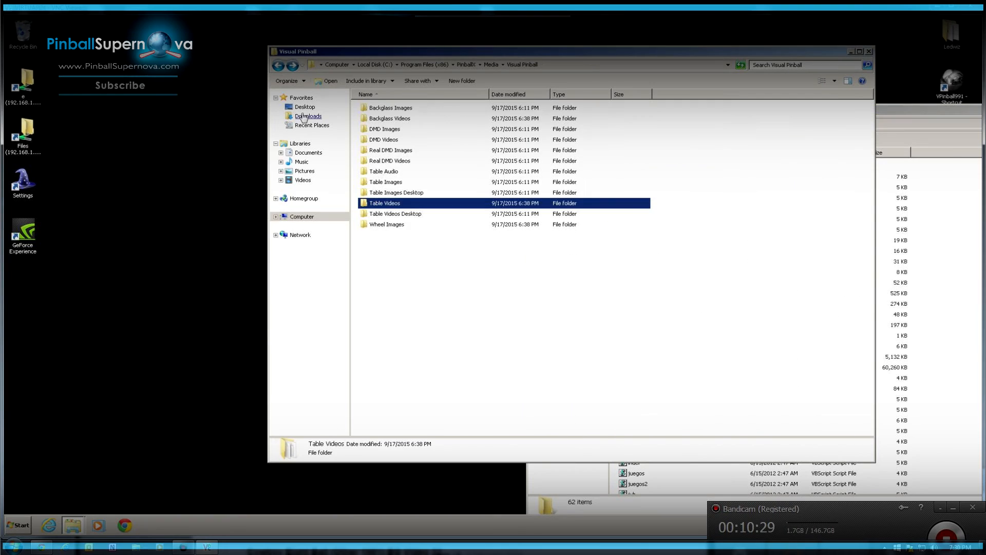
double_click(390, 229)
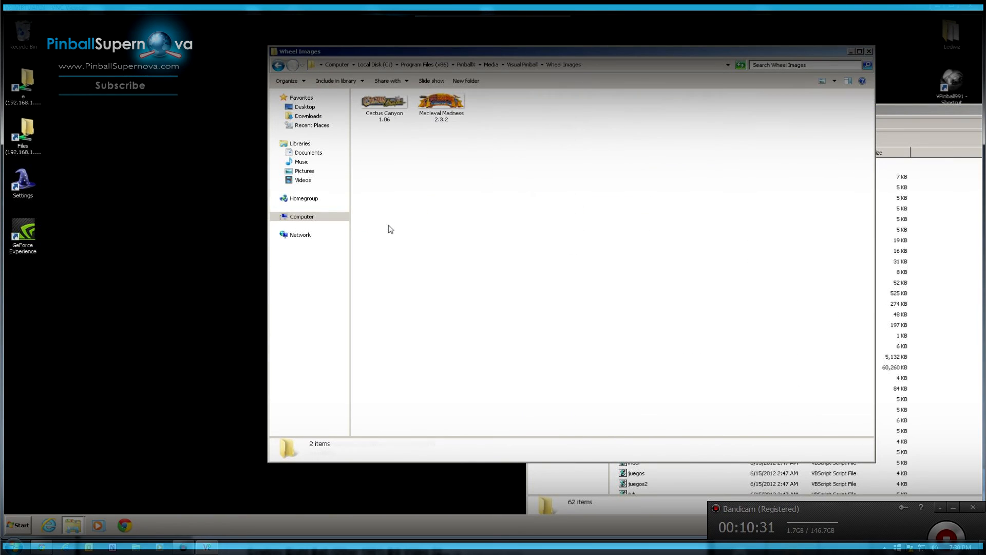
click(383, 111)
click(436, 110)
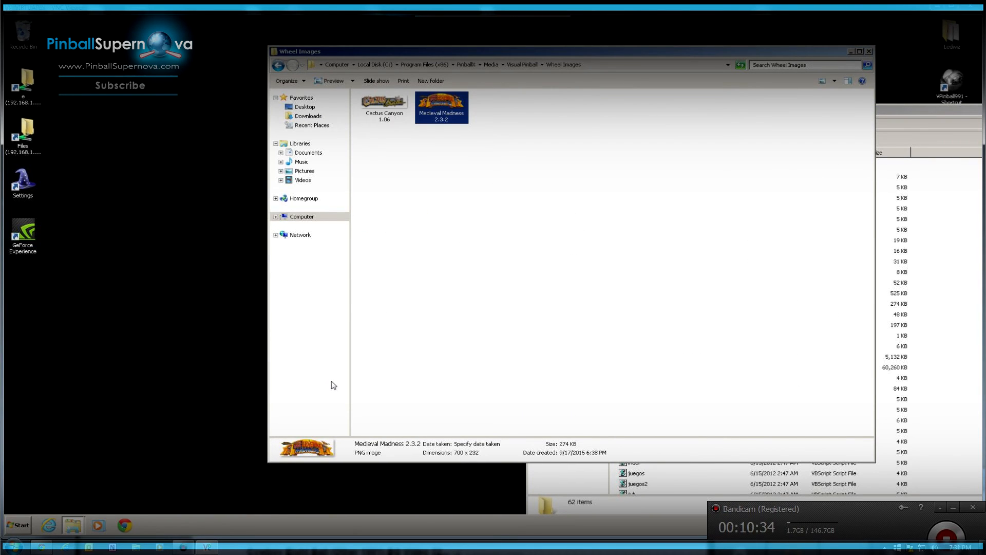
- Check the Cactus Canyon 1.06 file name in the Tables folder against the wheel images, and close the Tables window
click(947, 324)
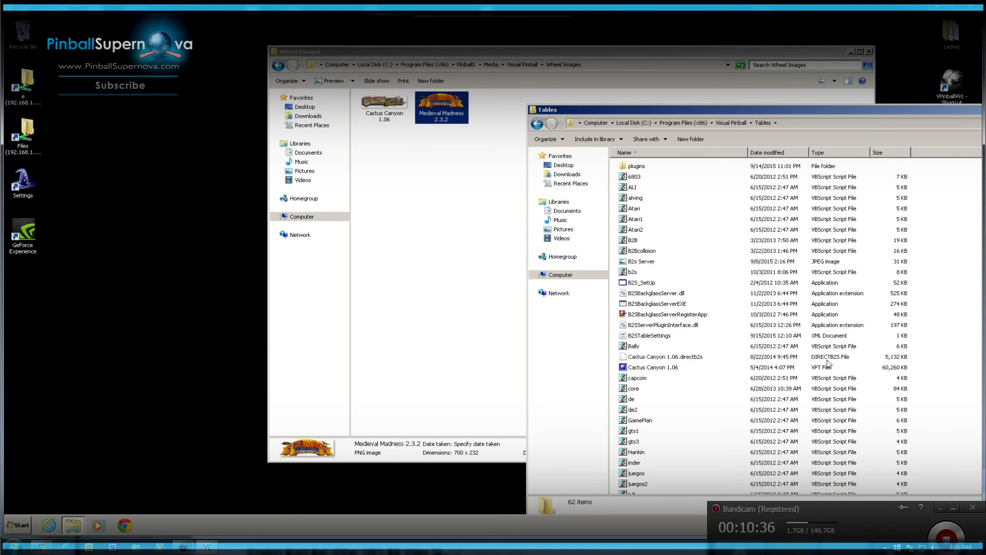
click(668, 356)
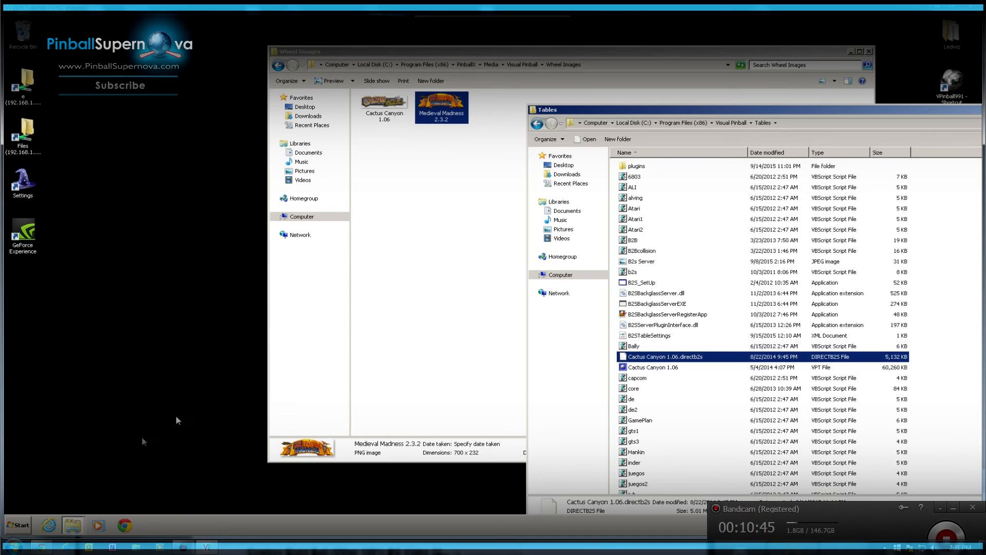
drag(664, 115, 352, 103)
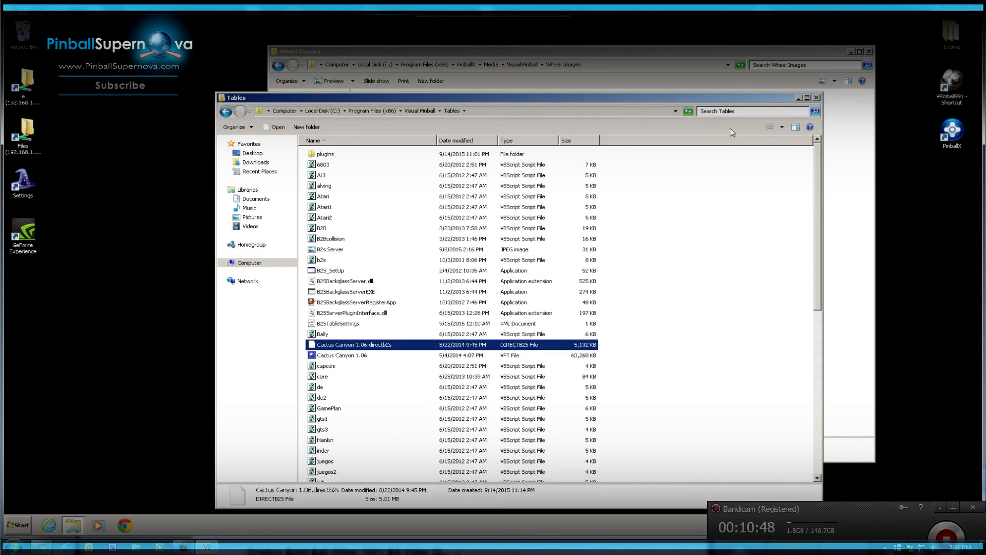
click(816, 97)
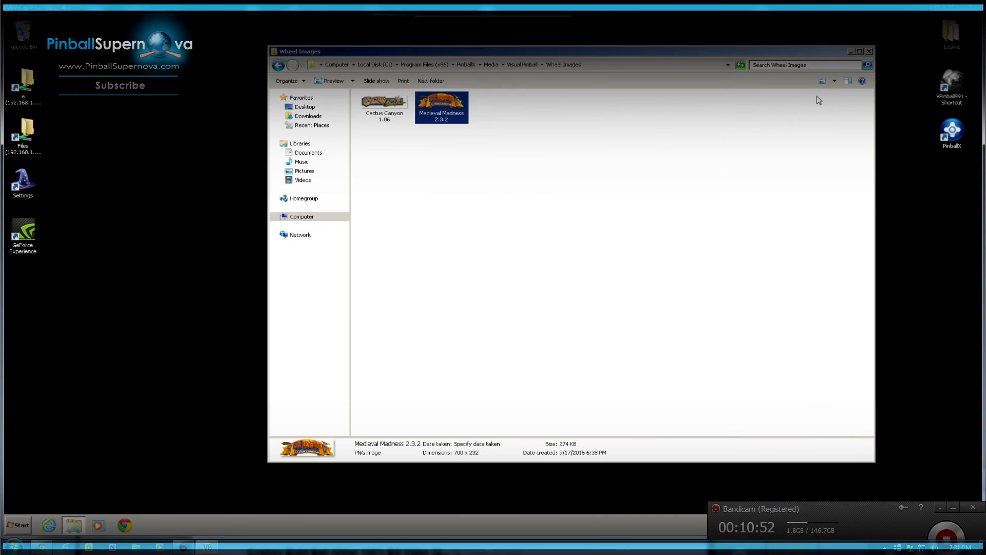
- Switch to Chrome, open vpforums.org in a new tab, and move the browser window fully into view
click(41, 546)
key(ctrl+t)
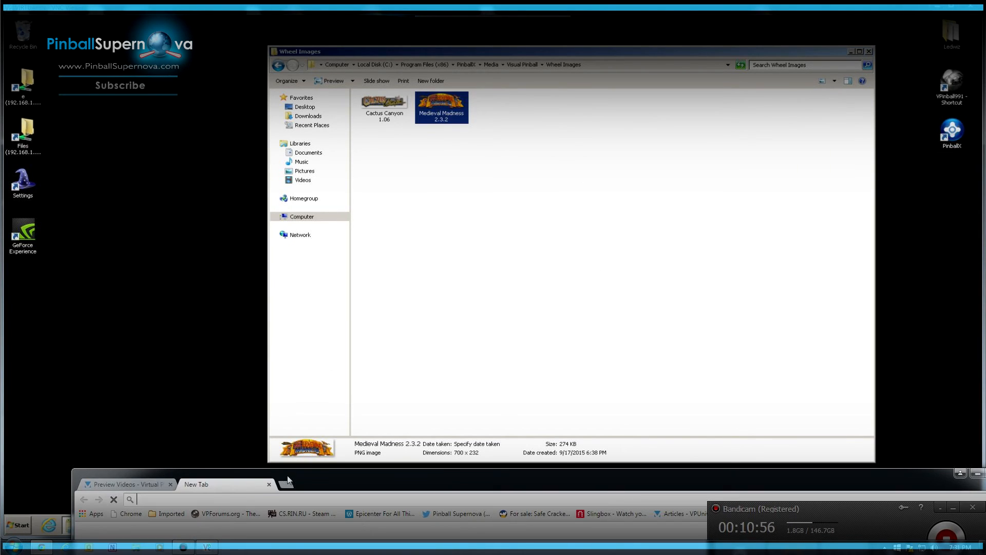
text(vpforums.org)
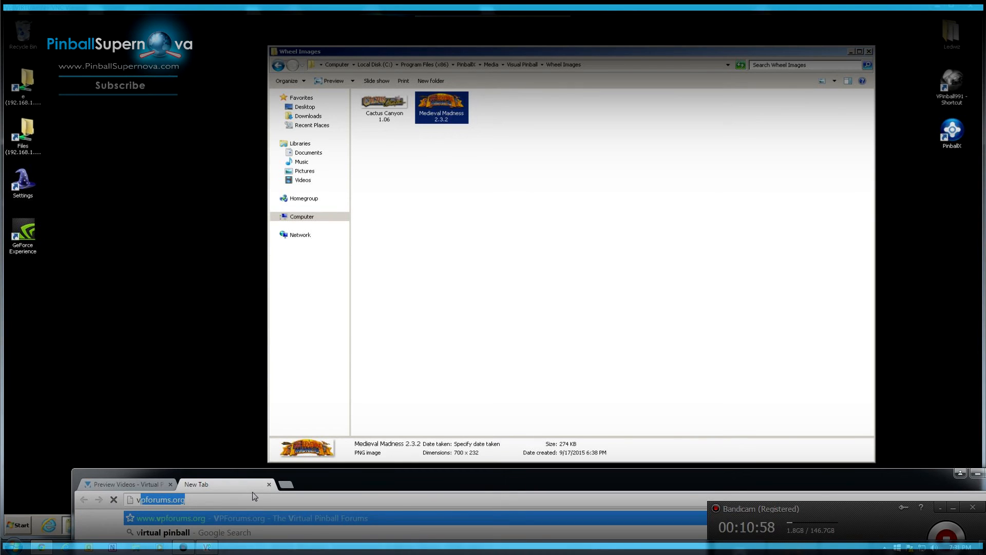
key(Return)
drag(314, 469, 260, 16)
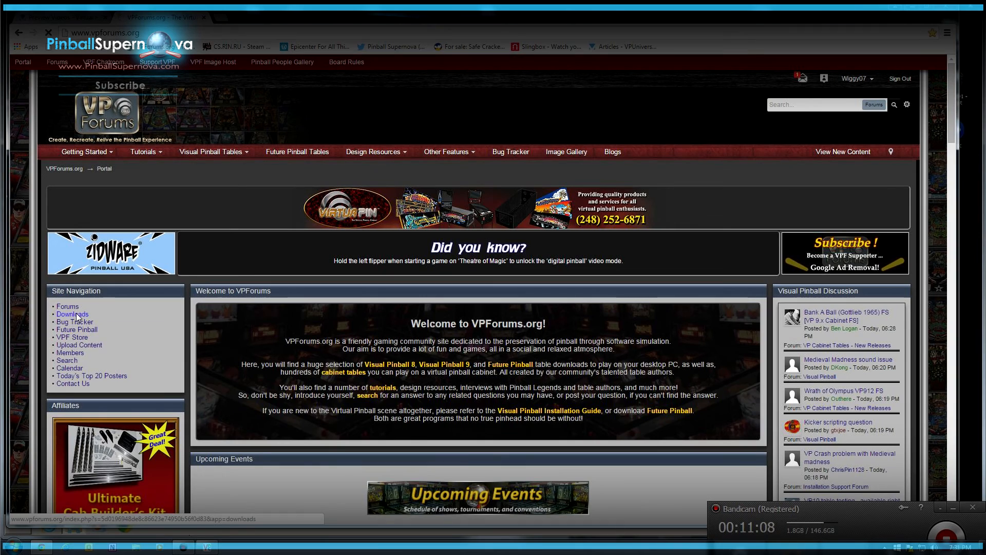
- Open the VPForums Downloads section and search it for cactus canyon
click(76, 316)
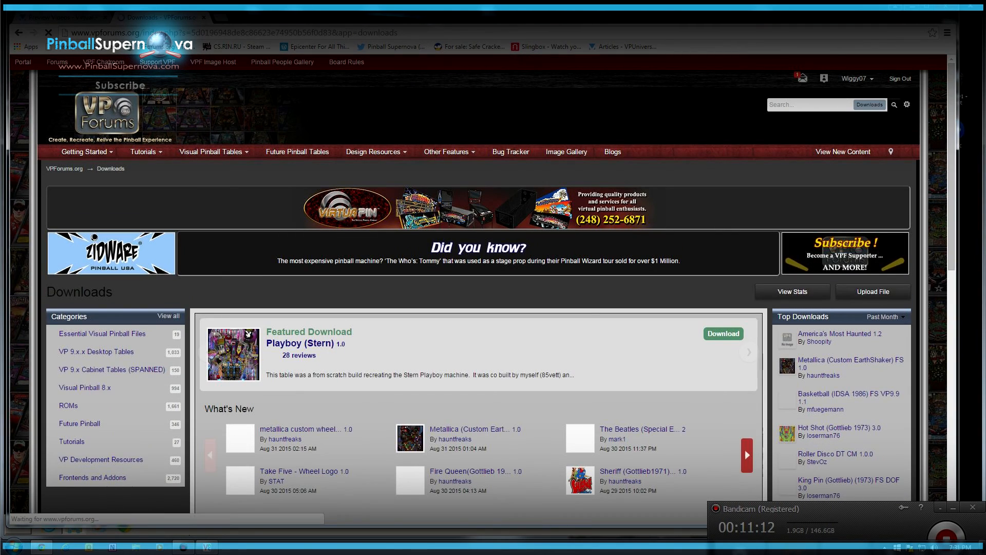
text(cac)
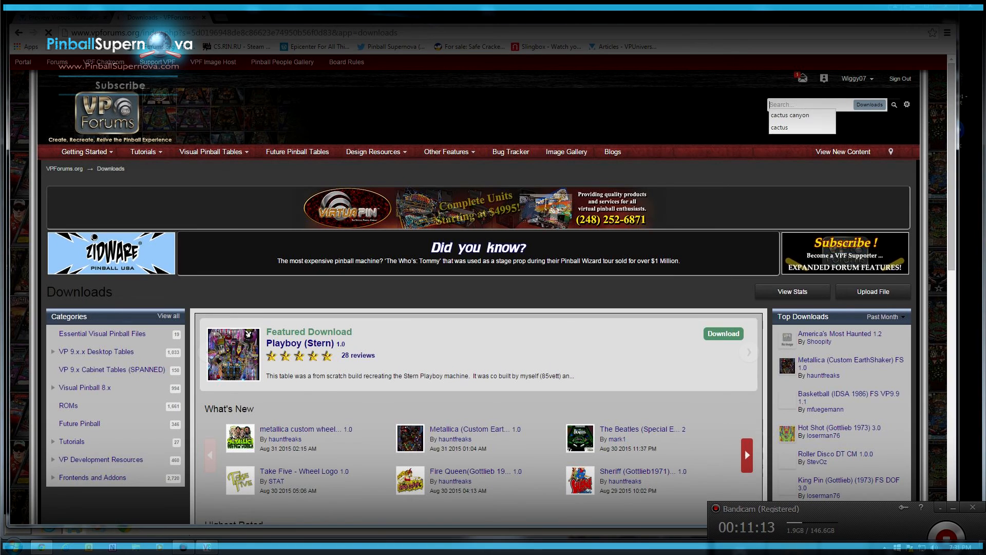
click(790, 116)
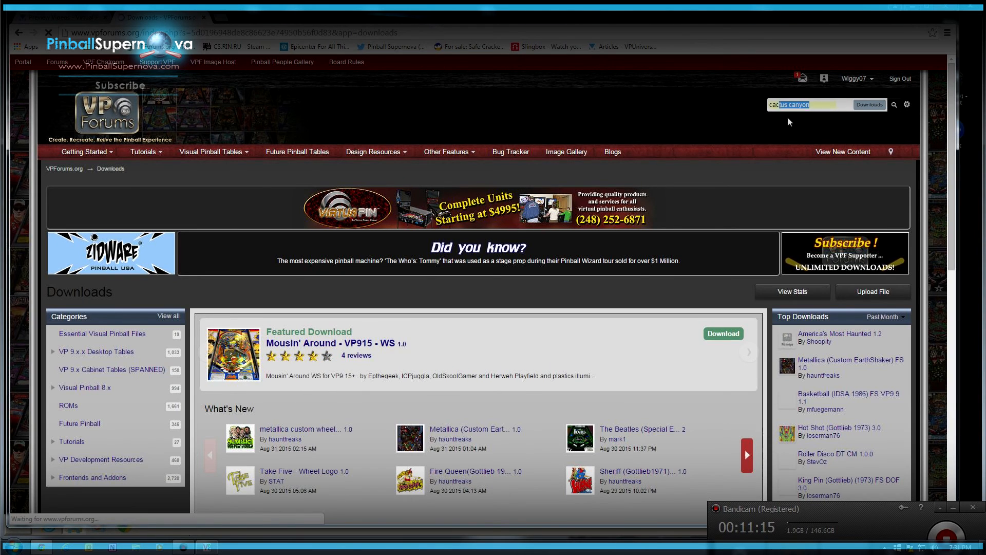
click(896, 106)
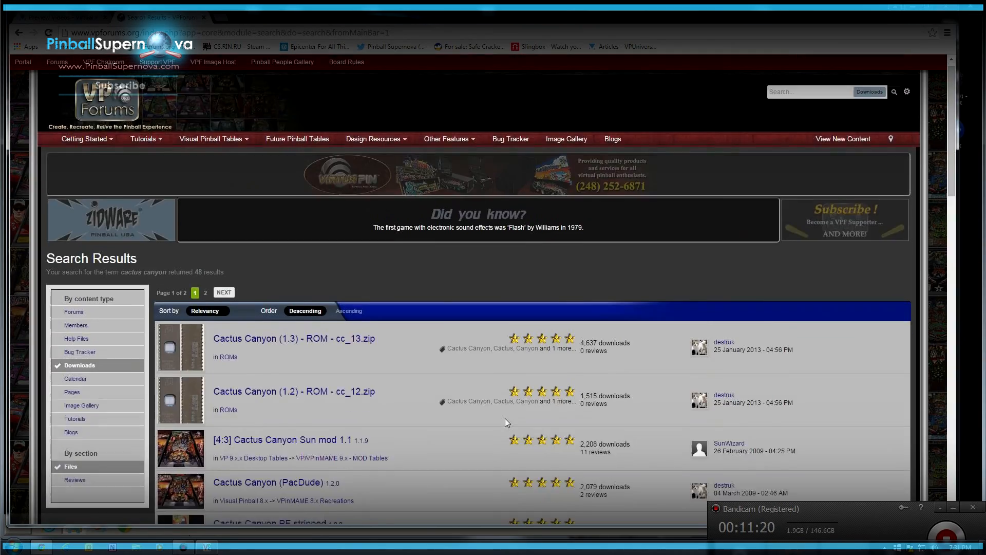
- Look through the search results for Cactus Canyon wheel logos, and minimize the browser
scroll(505, 418, down, 5)
scroll(504, 418, down, 9)
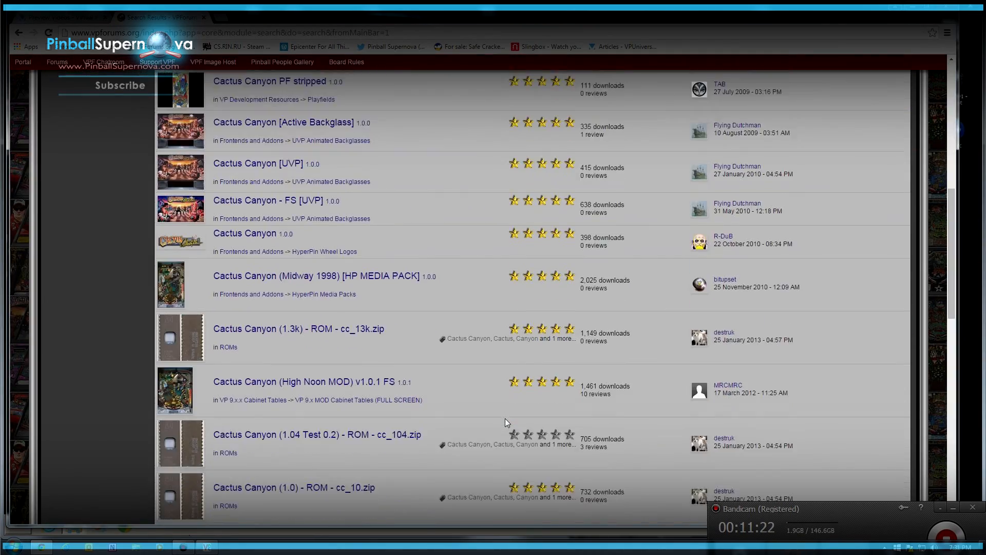
scroll(400, 452, down, 1)
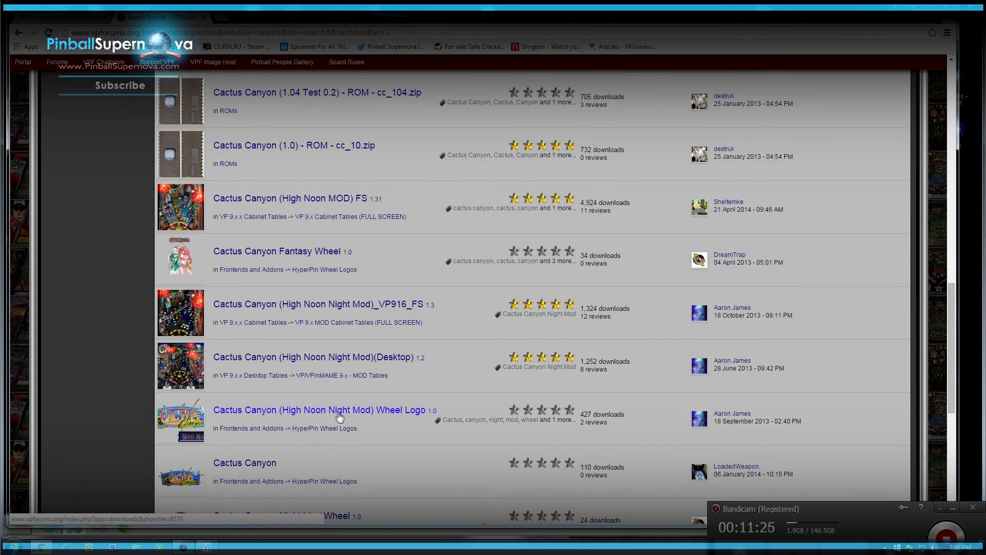
scroll(235, 474, down, 1)
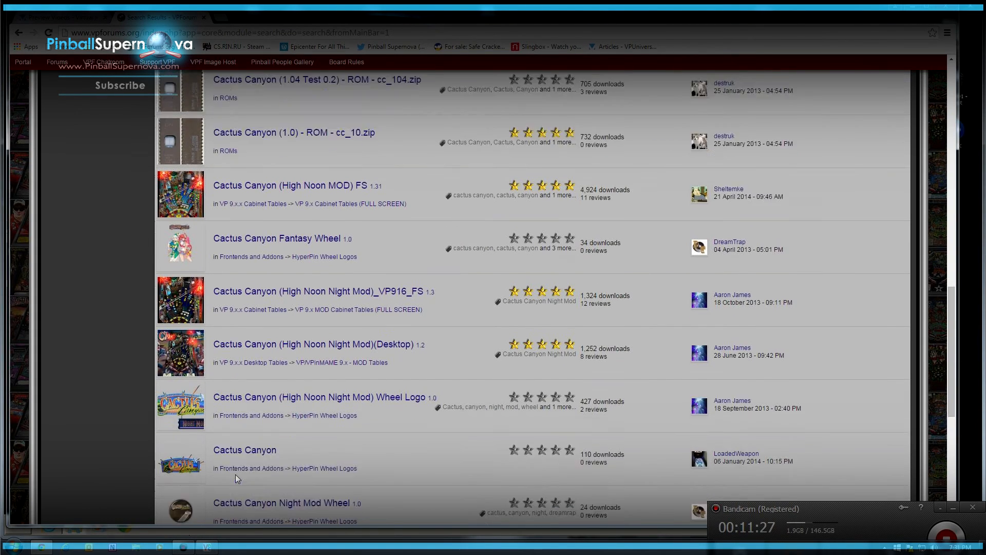
scroll(318, 503, down, 1)
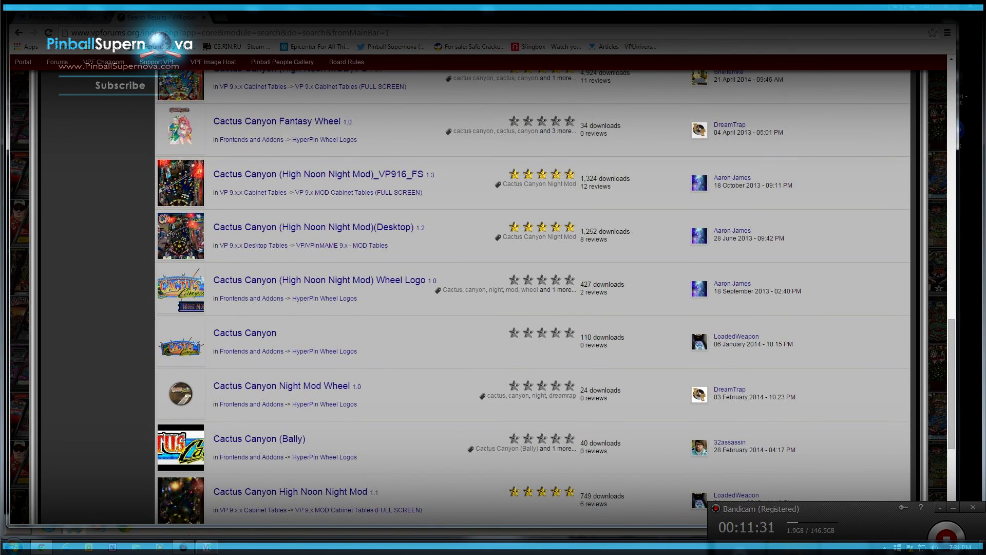
click(946, 8)
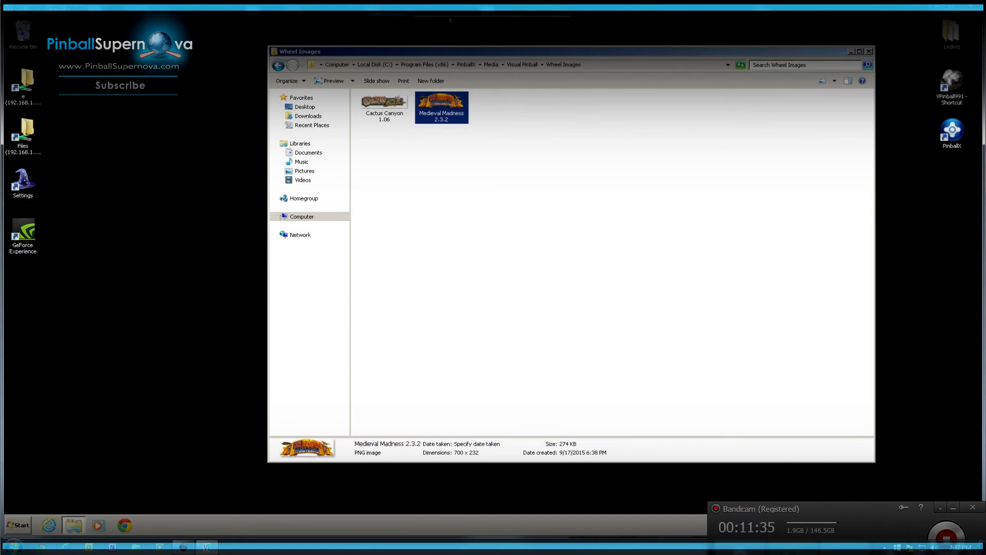
- Return to the Visual Pinball media folder and point out the Table Images, Table Images Desktop and DMD Images folders
click(278, 65)
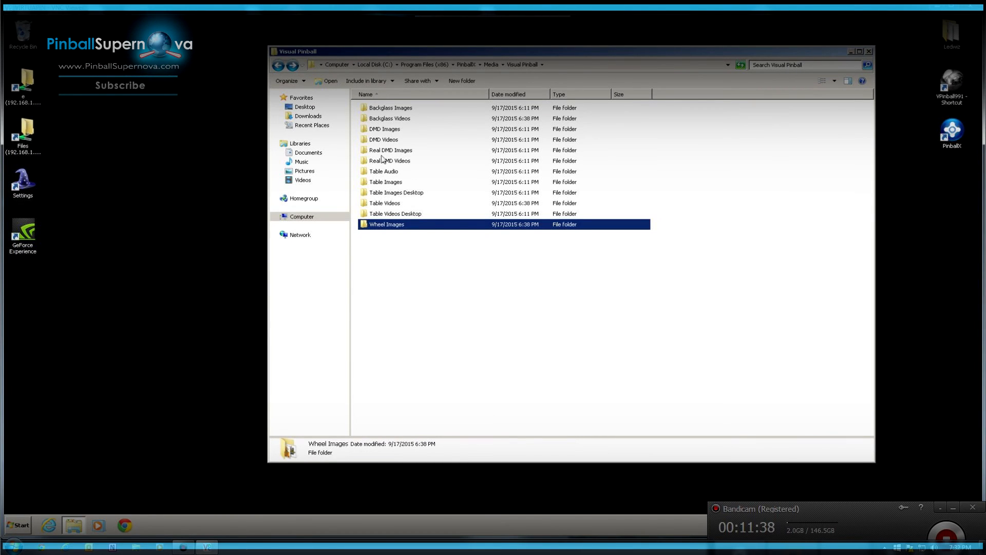
click(387, 184)
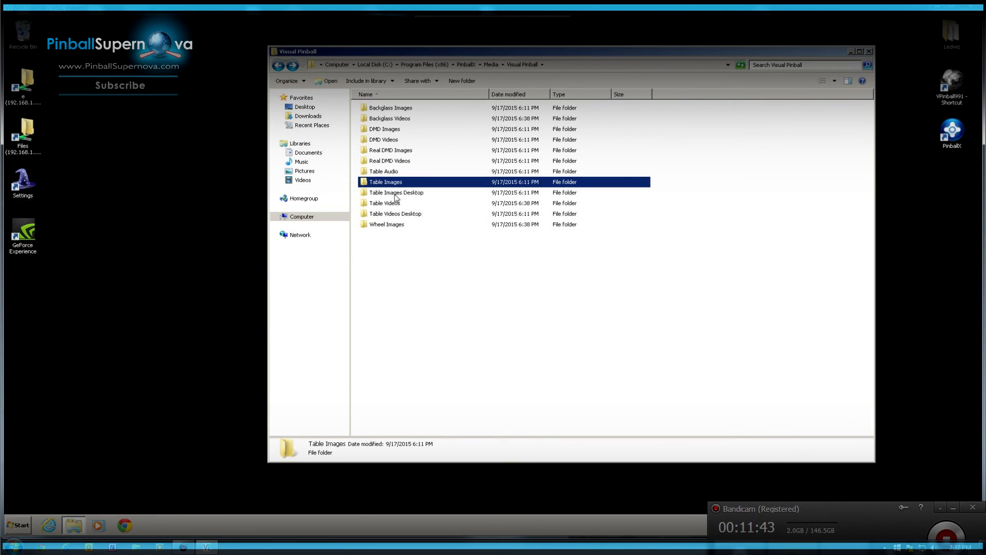
click(396, 194)
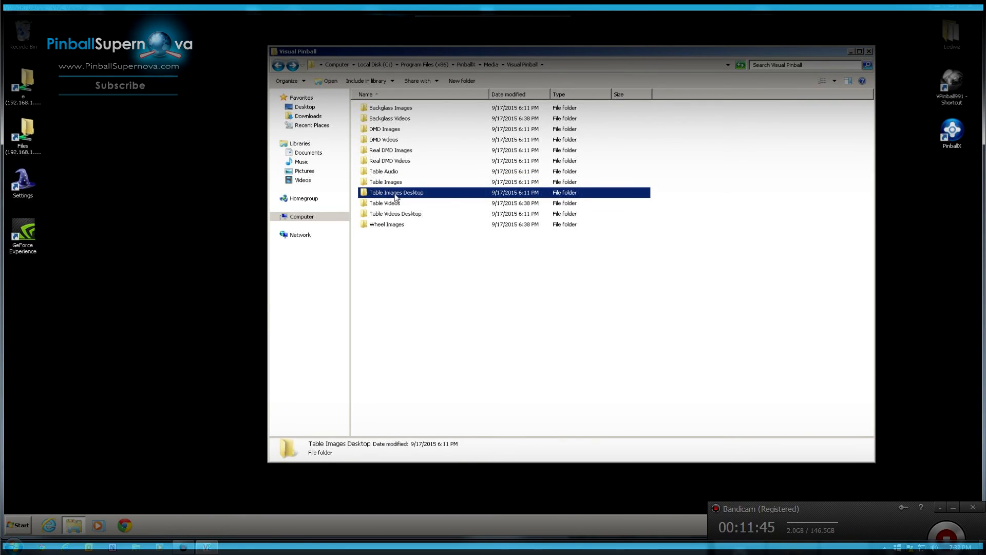
click(393, 184)
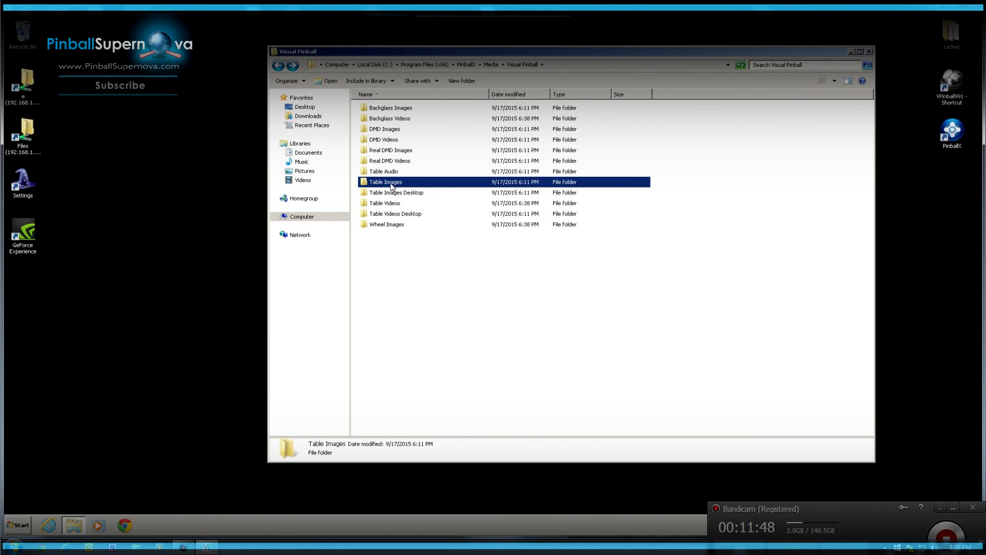
click(385, 130)
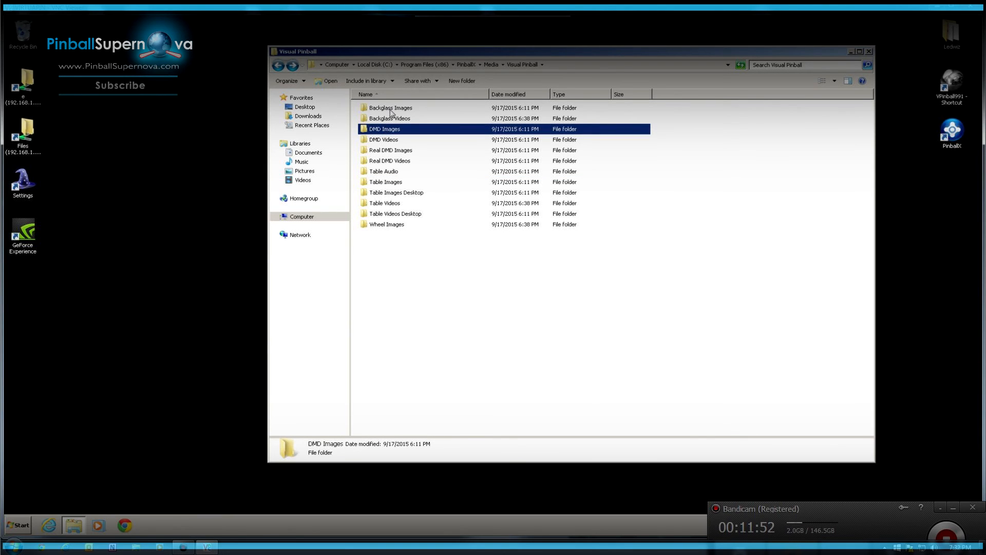
- Check the contents of the Backglass Images folder and return to the Visual Pinball media folder
click(391, 109)
double_click(391, 108)
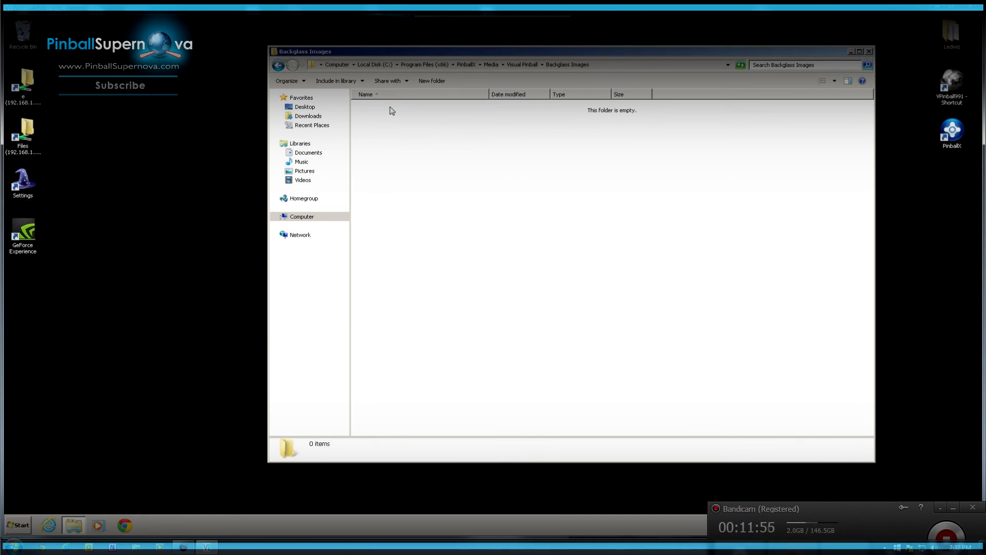
click(279, 65)
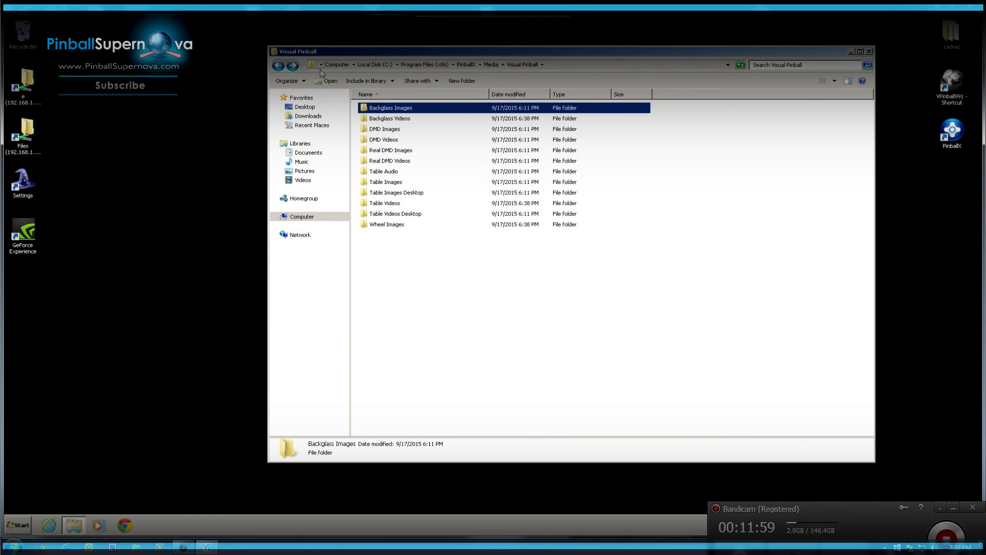
double_click(395, 110)
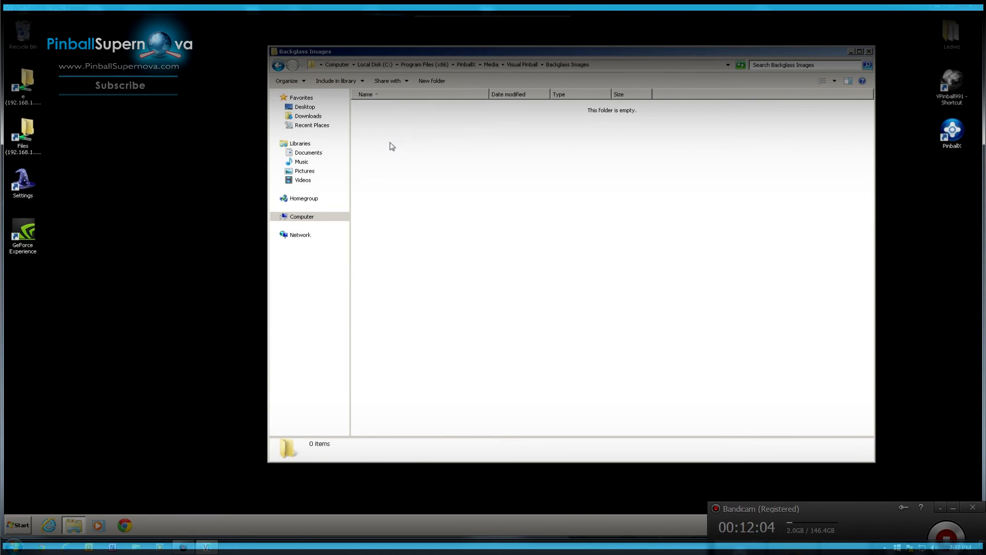
click(279, 65)
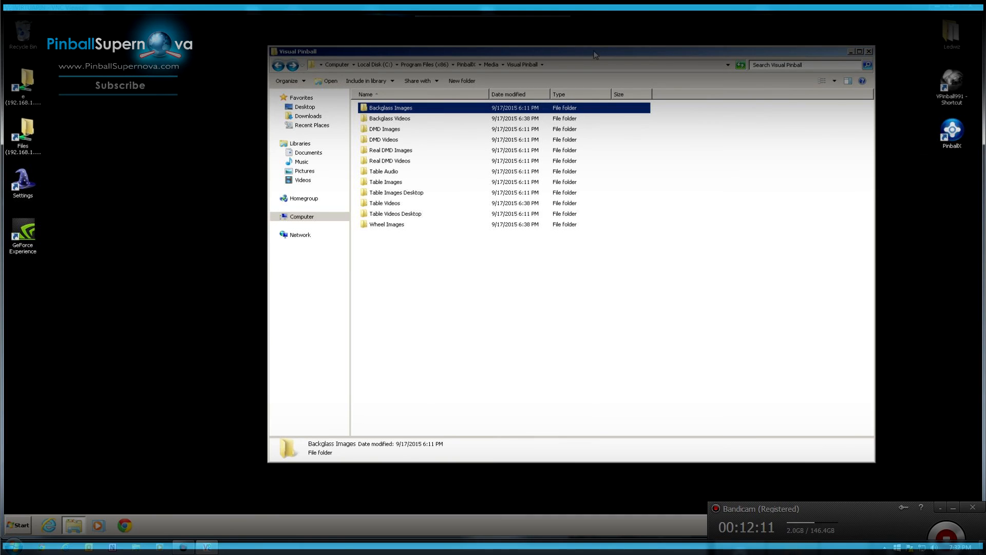
drag(595, 55, 557, 53)
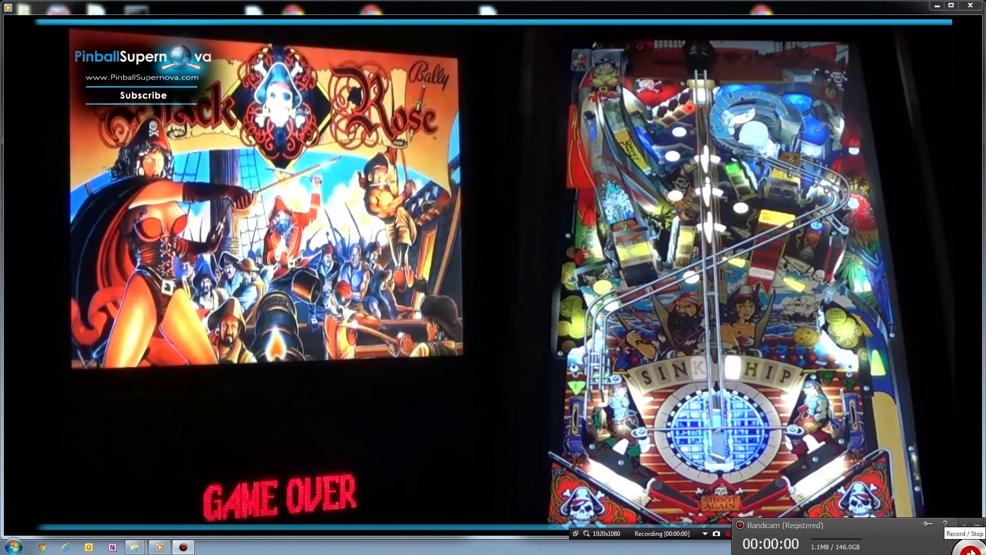
- Play the Black Rose, Elvira Party, F-14 Tomcat video in stages, pausing to examine the table selection and loading screens
mouse_move(781, 350)
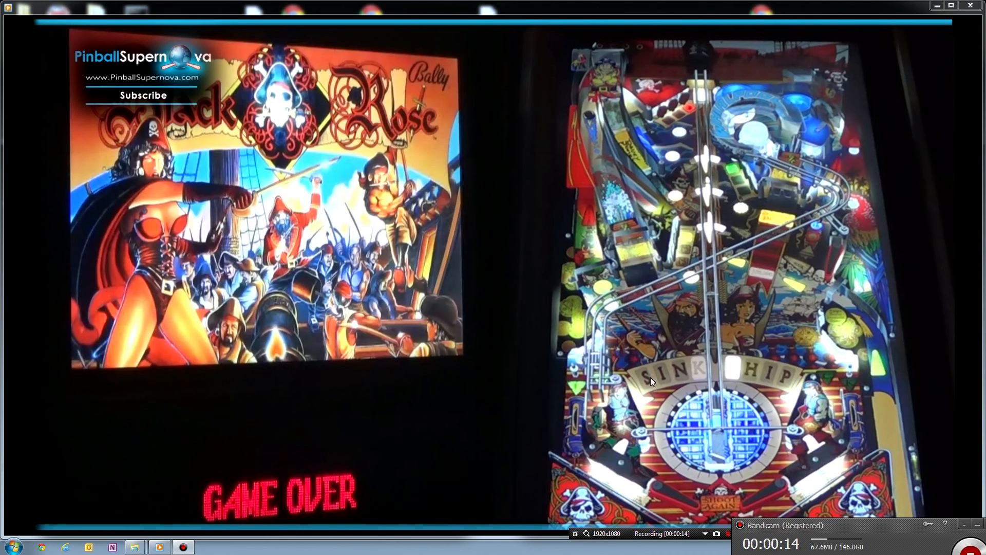
mouse_move(632, 377)
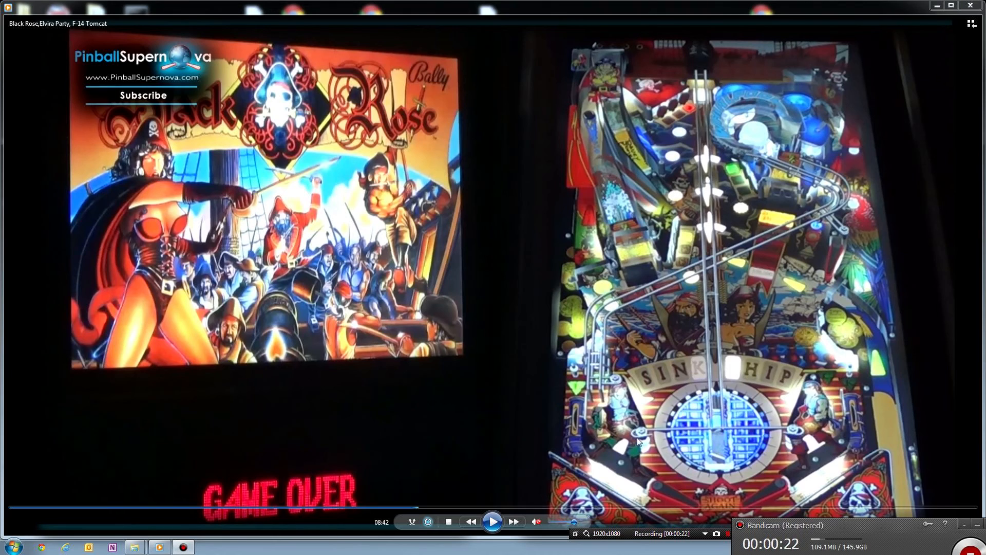
click(491, 520)
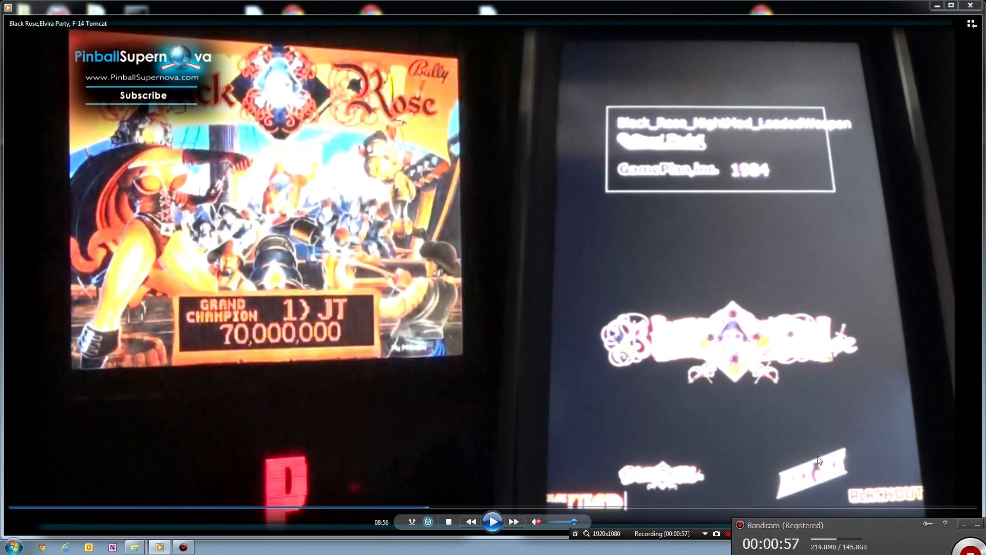
click(492, 522)
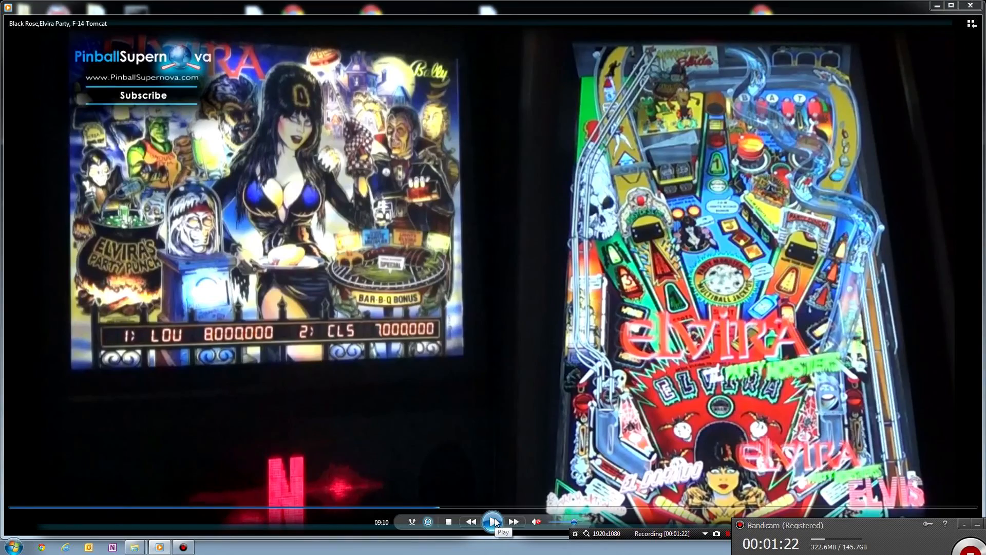
click(494, 519)
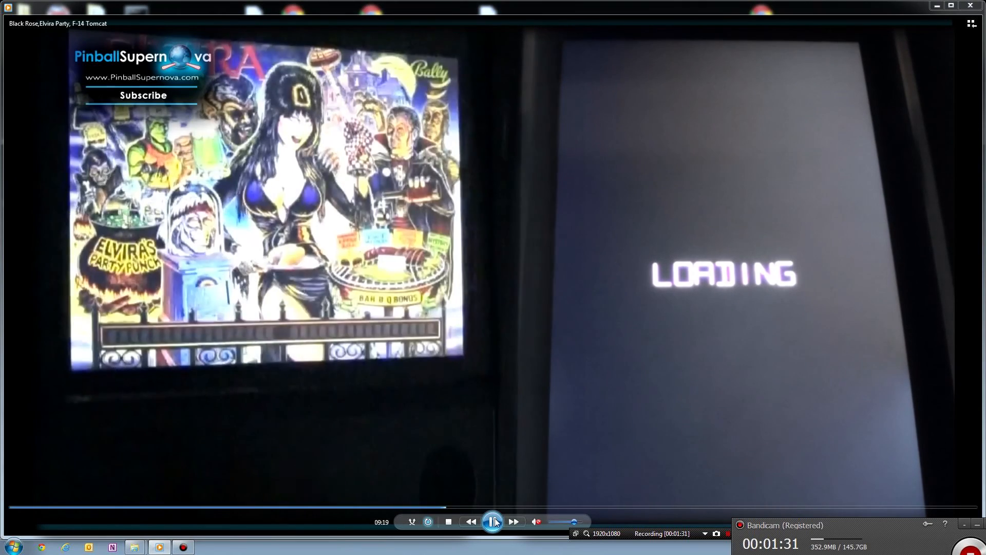
click(494, 521)
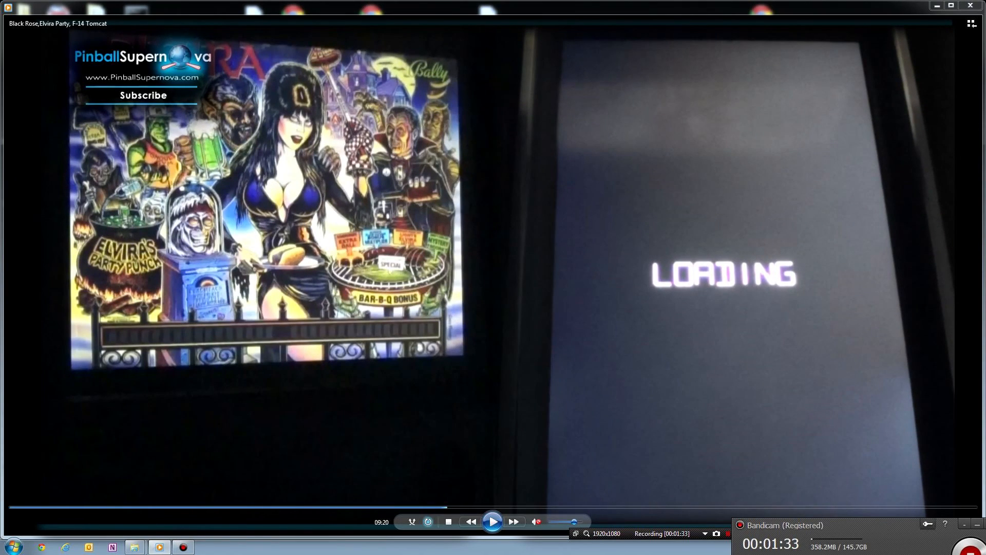
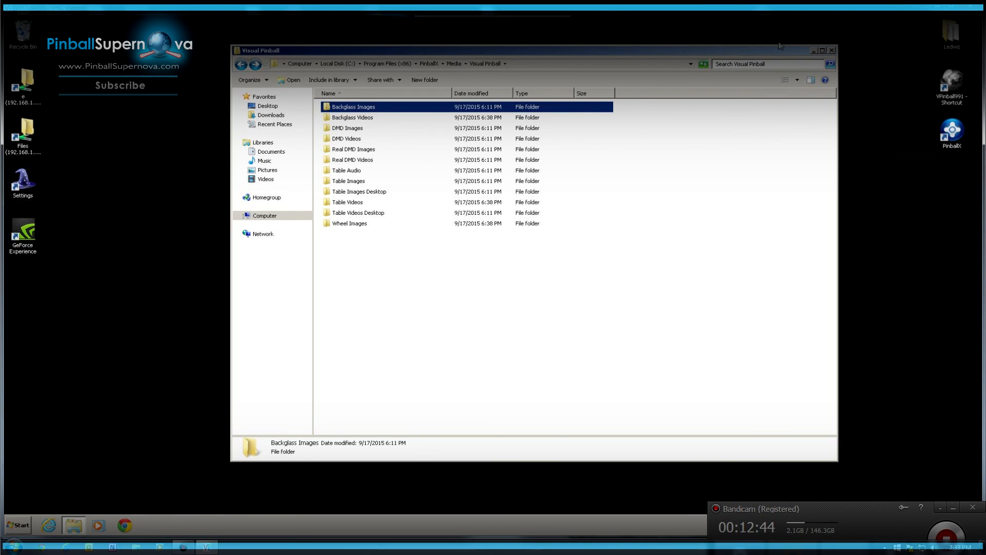
- Go back from the Visual Pinball media folder through Media to the PinballX program folder and look over its files
drag(781, 51, 798, 51)
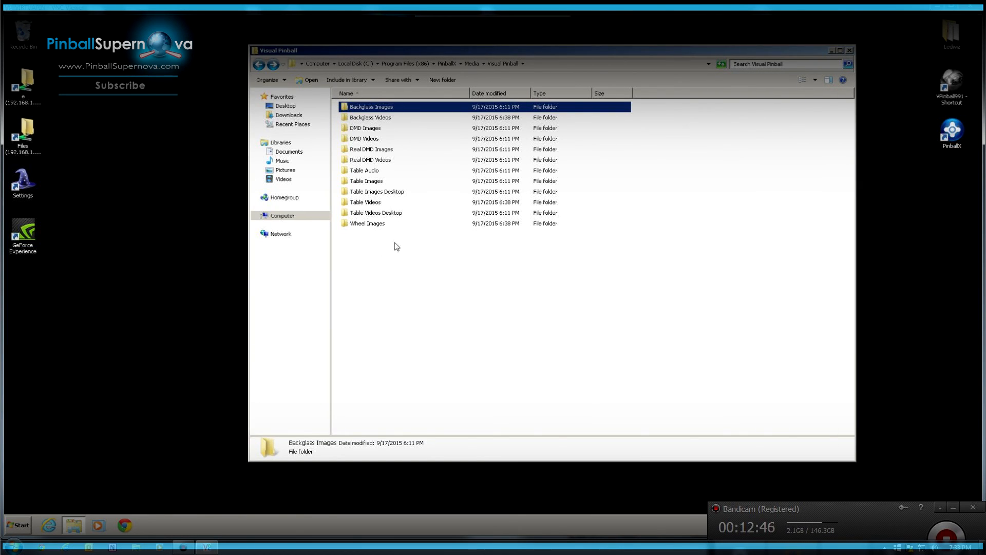
click(257, 65)
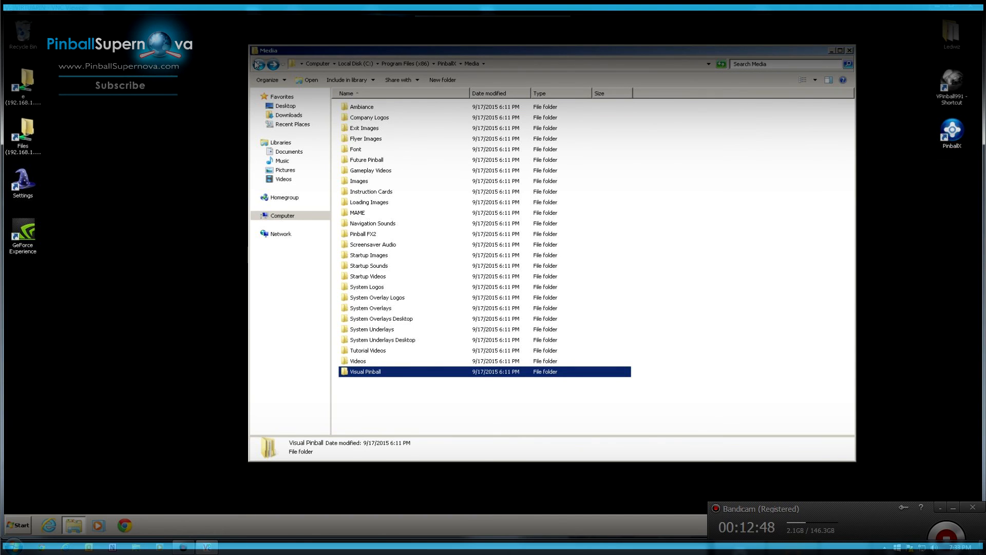
click(258, 64)
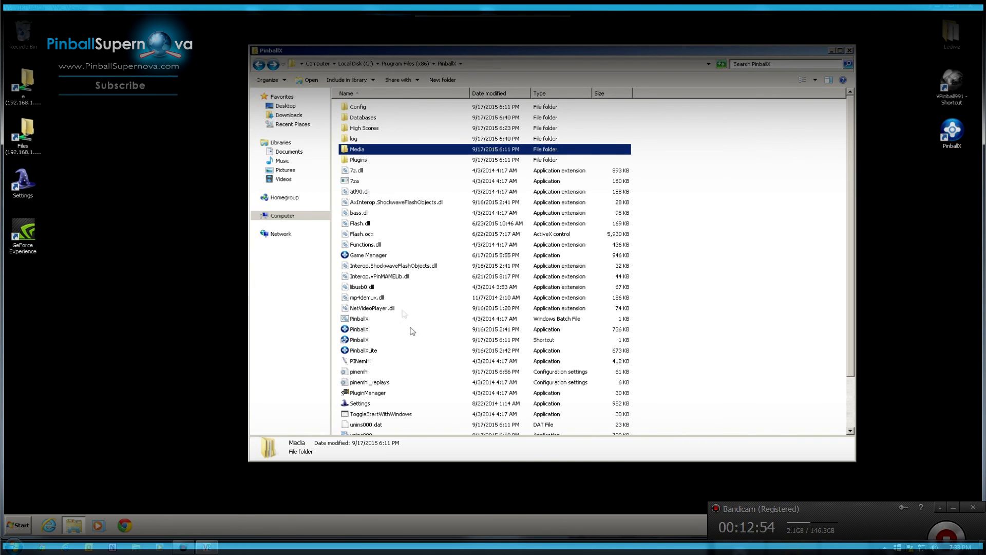
scroll(408, 318, down, 1)
scroll(397, 304, up, 1)
drag(766, 55, 752, 52)
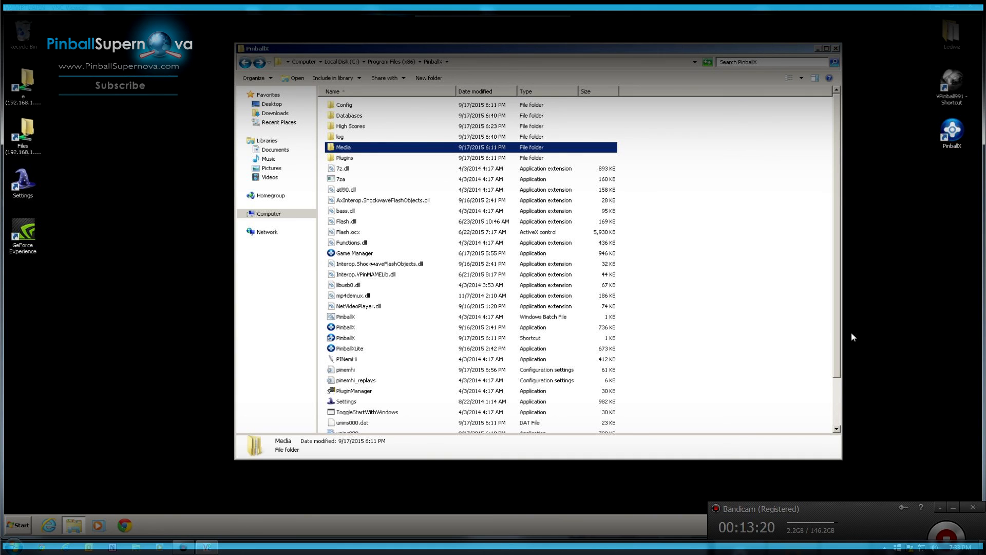
drag(688, 52, 670, 51)
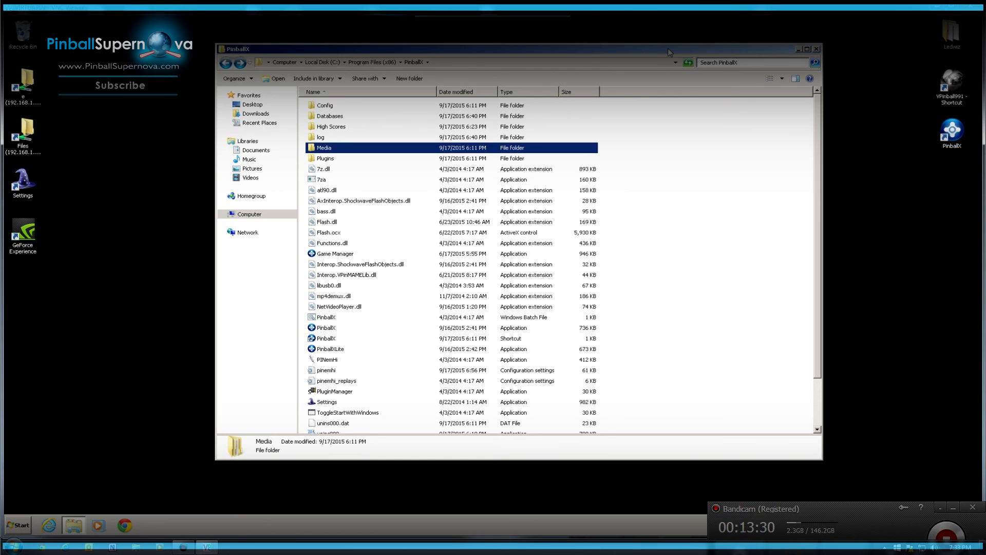
drag(683, 48, 697, 50)
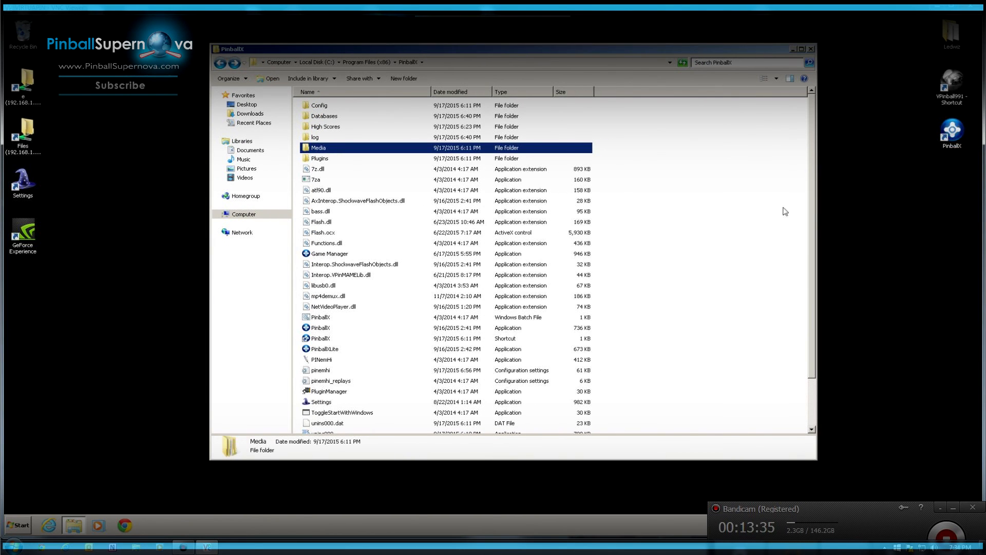